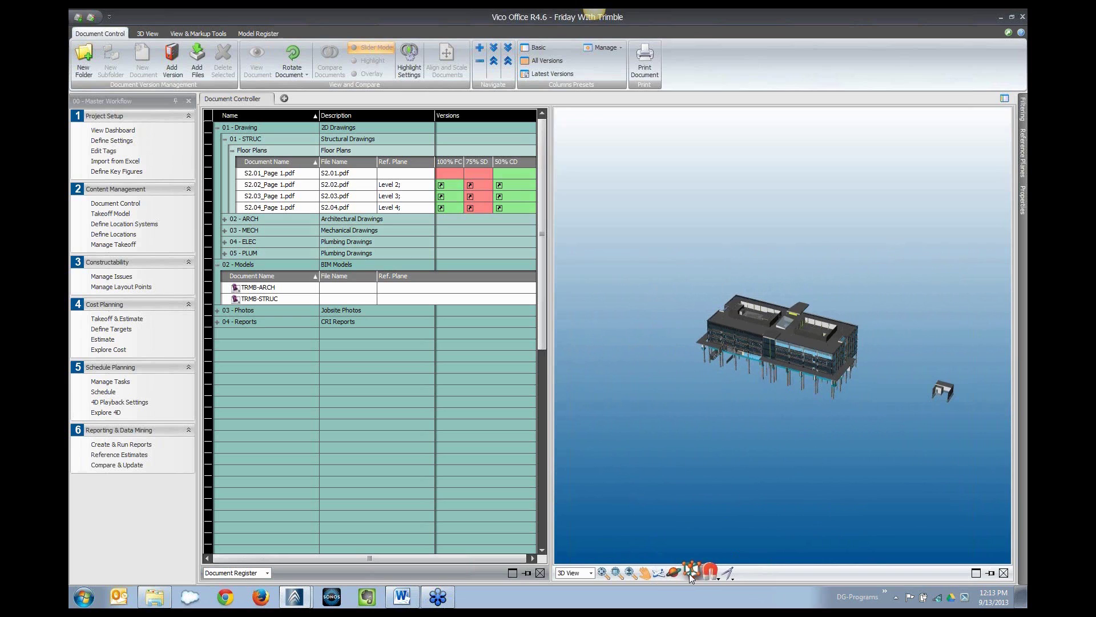
Step: Cut through the building model with the 3D section box to inspect its interior, and turn the section box off again
left_click(690, 571)
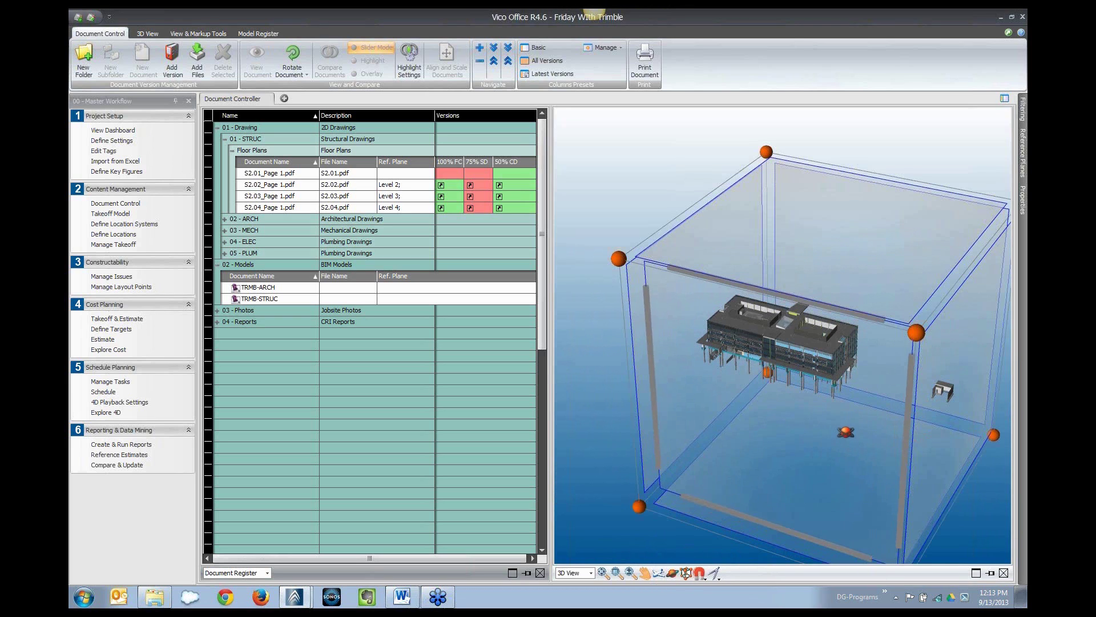
left_click_drag(845, 432, 884, 365)
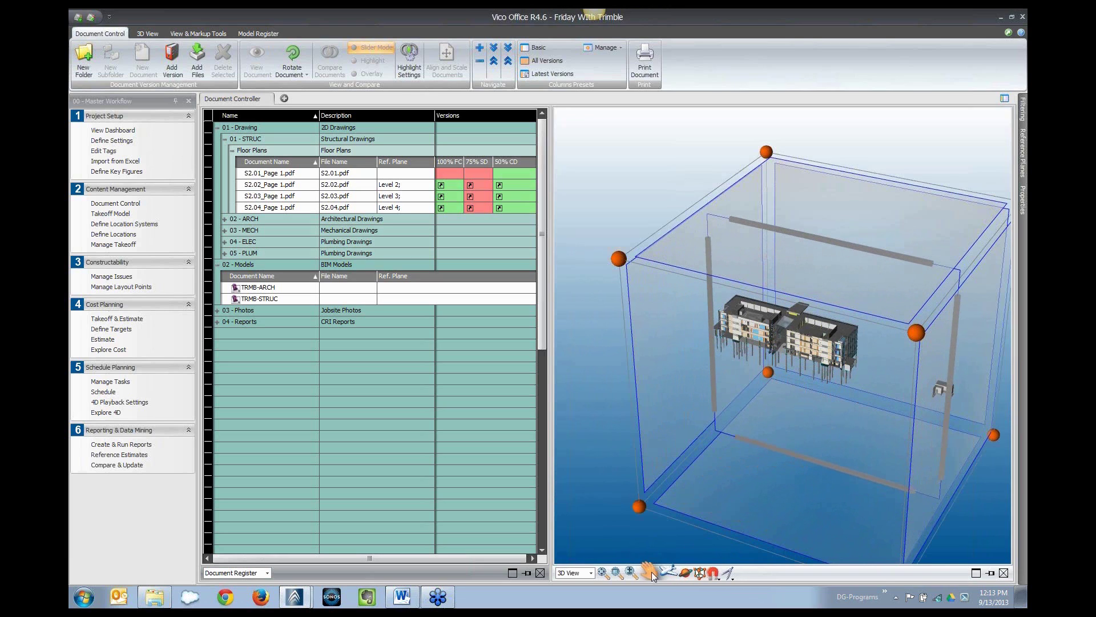
left_click(693, 571)
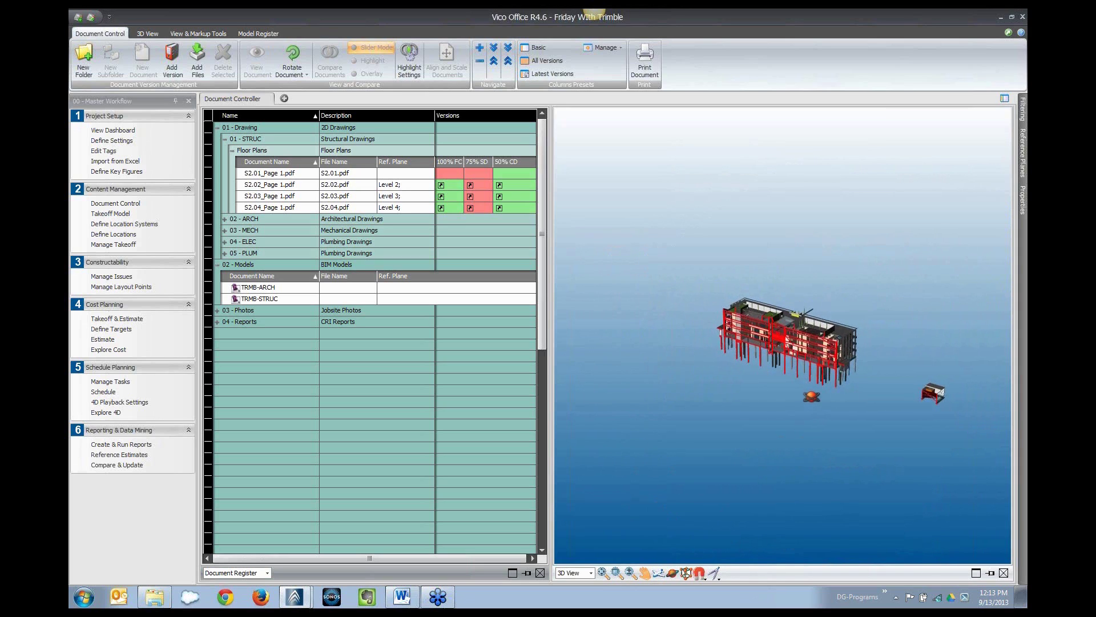
left_click(690, 572)
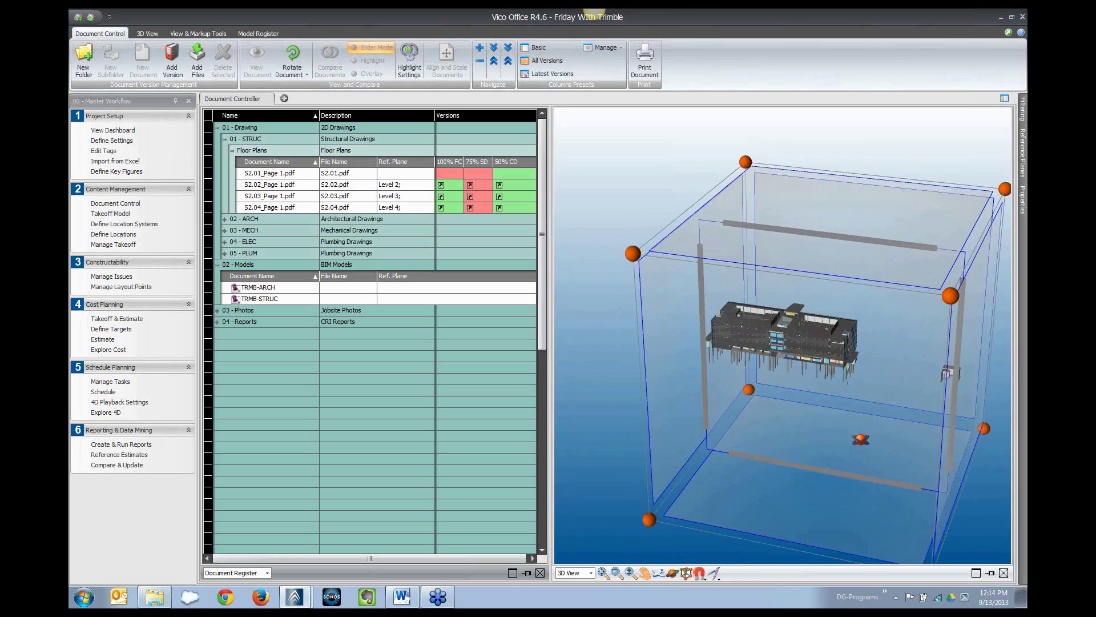
left_click(692, 571)
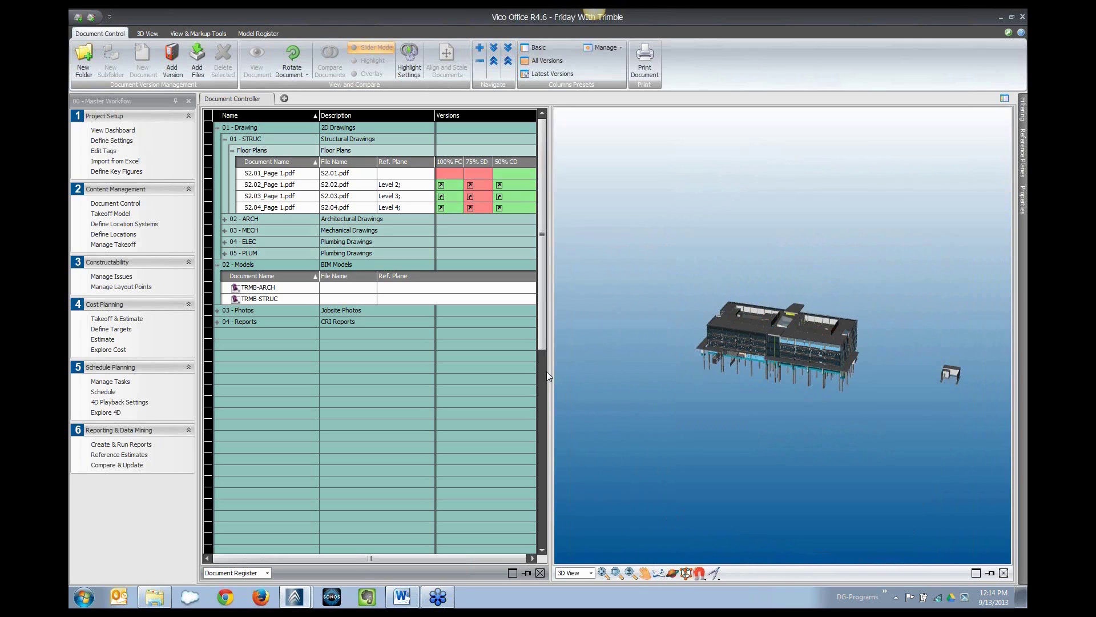
Step: Collapse the structural floor plans, models and drawing folders so only the four main document folders are listed
left_click_drag(562, 367, 548, 374)
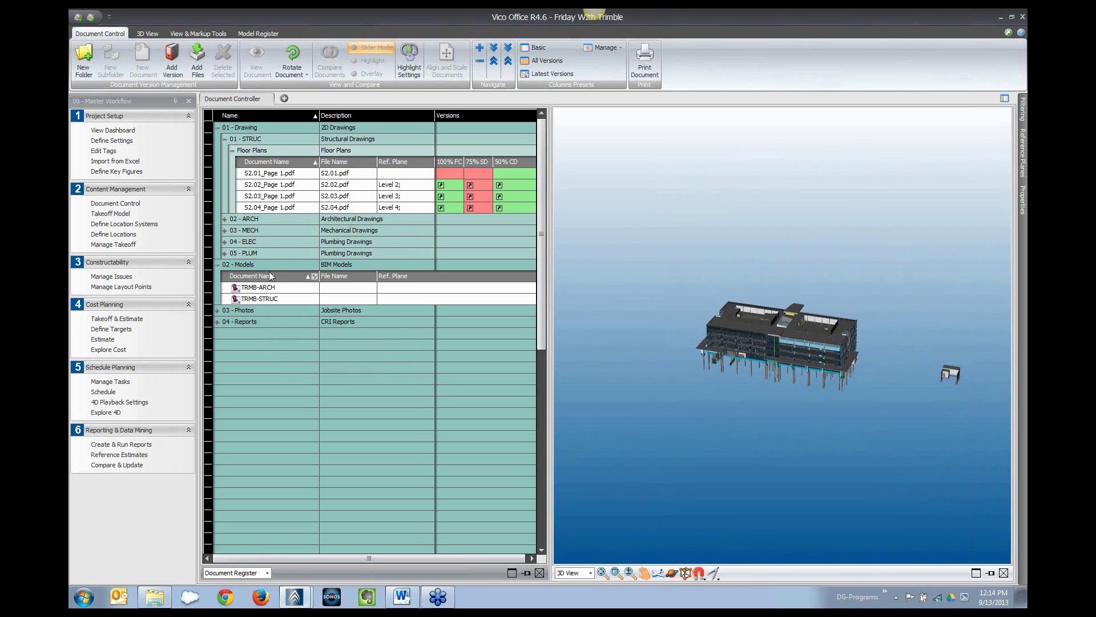
left_click(232, 150)
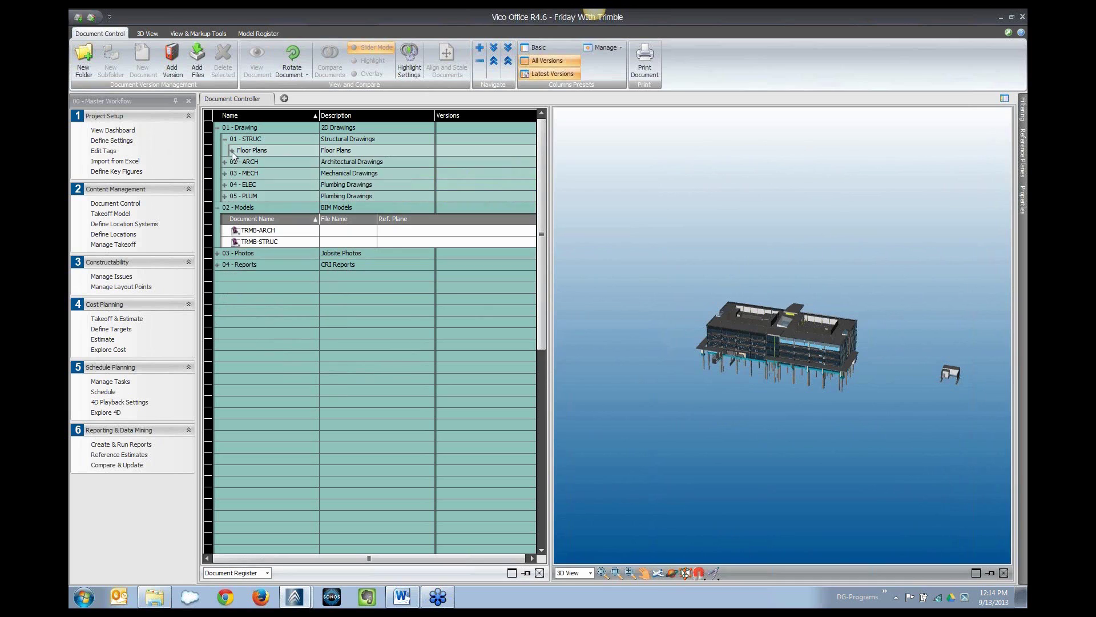
left_click(225, 139)
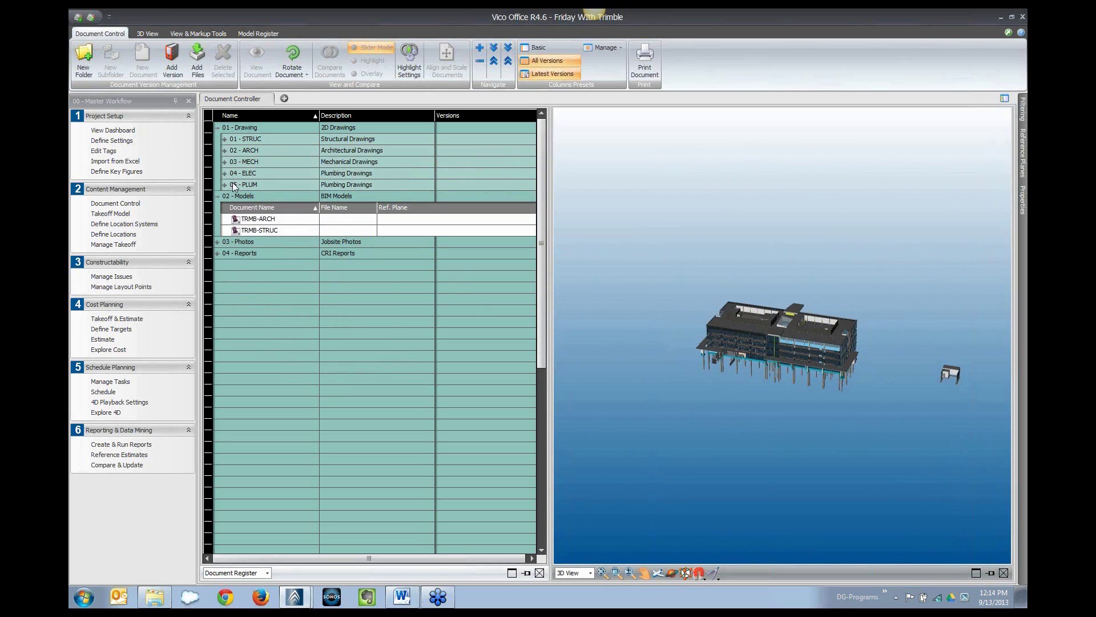
left_click(217, 197)
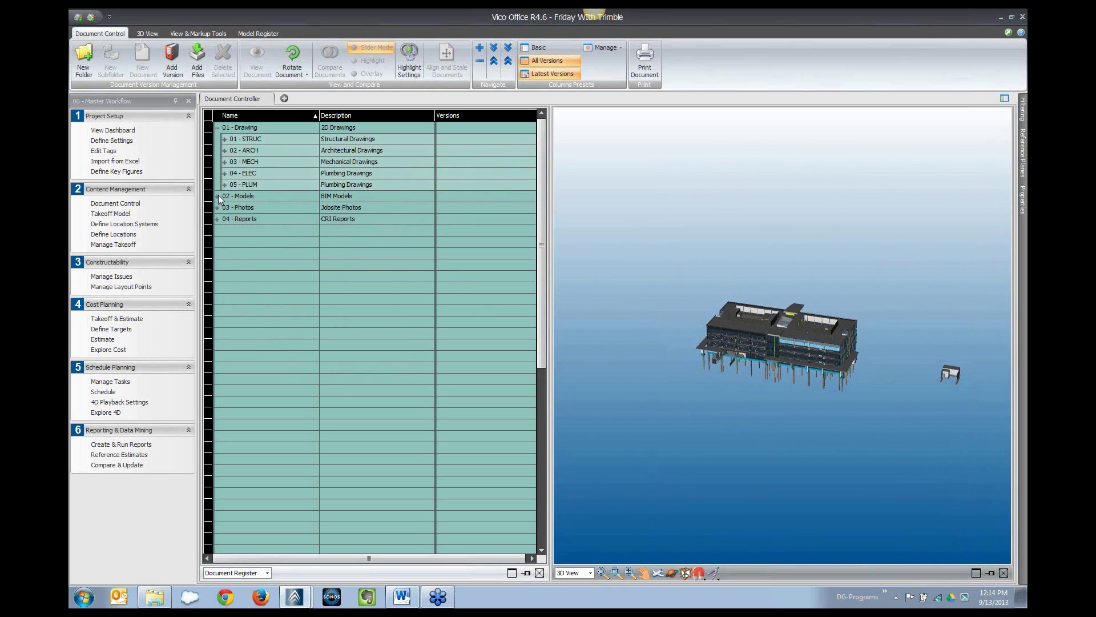
left_click(217, 127)
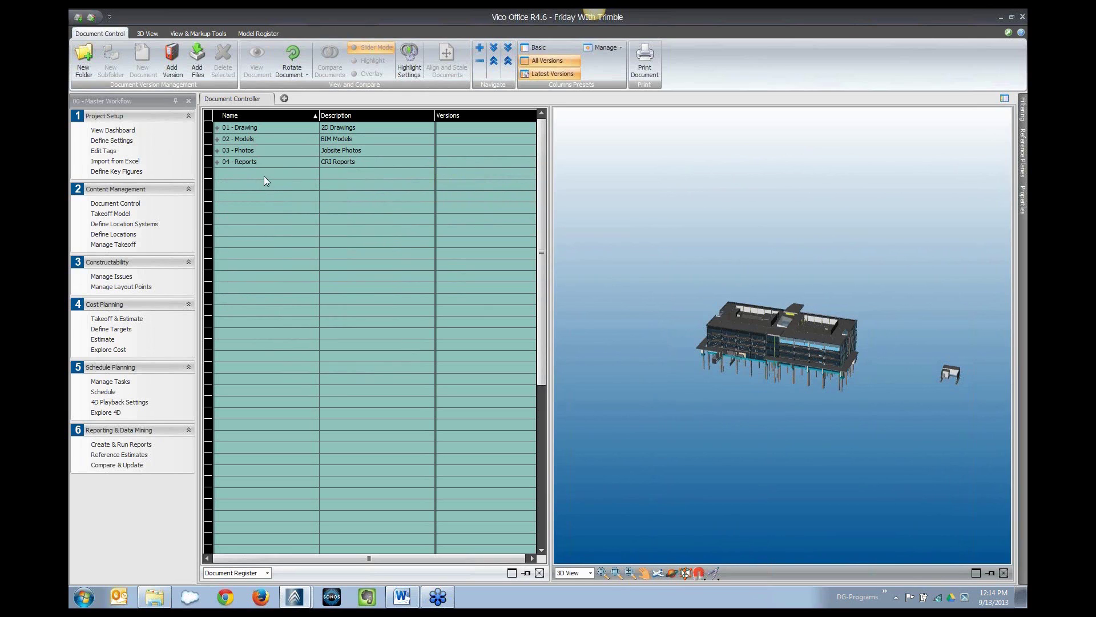
Step: Create a new top-level folder named "05 - Change Orders" in the document register
left_click(245, 173)
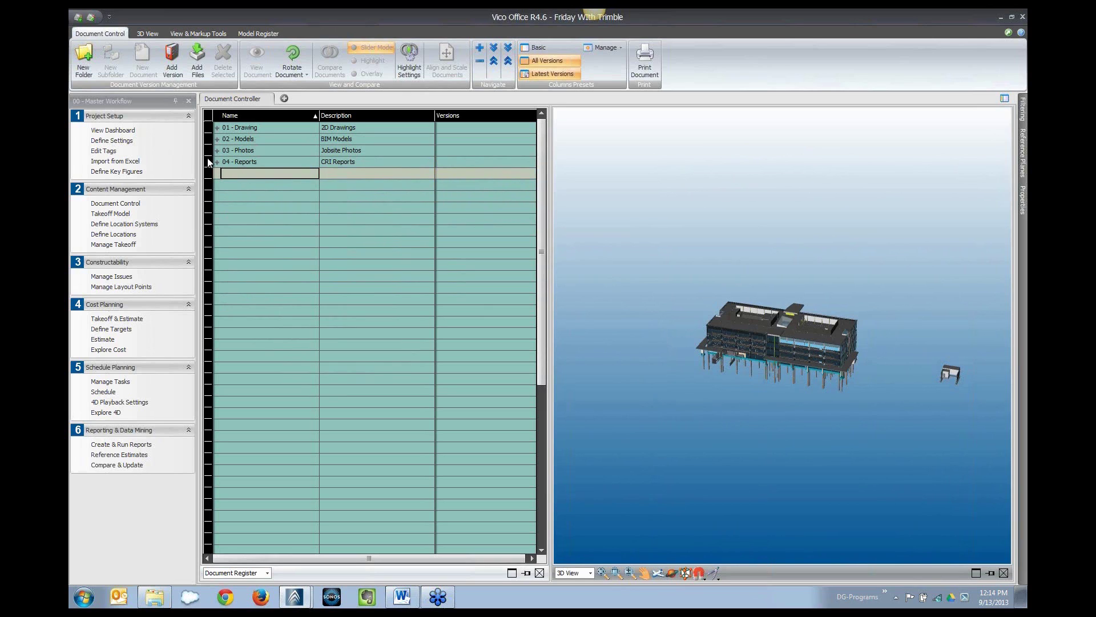
left_click(89, 64)
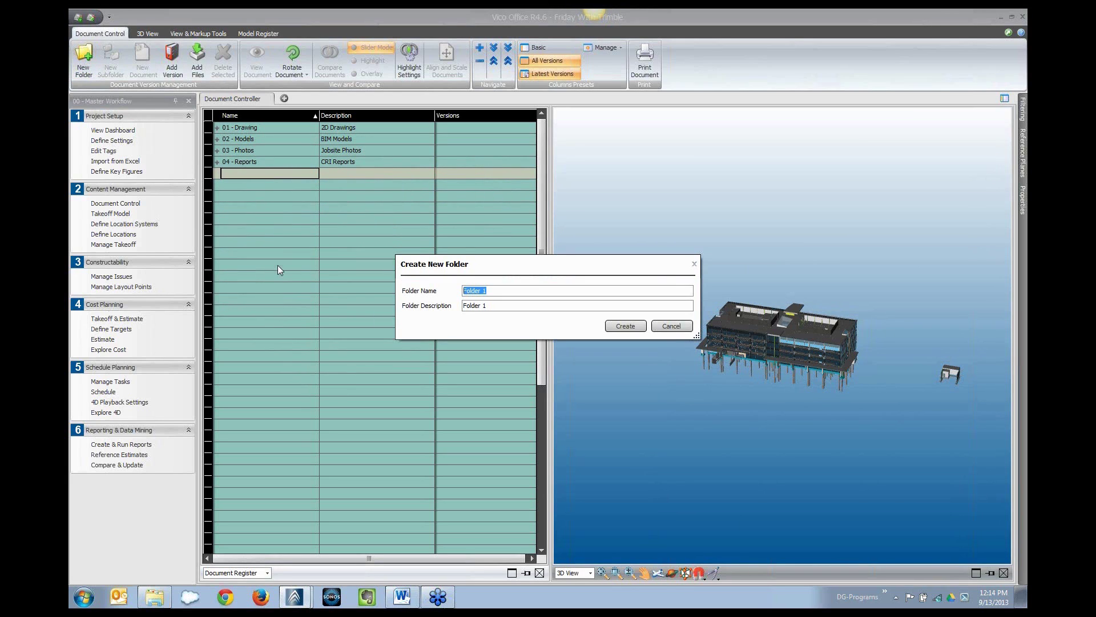
type("05 - Change Orders")
left_click(625, 326)
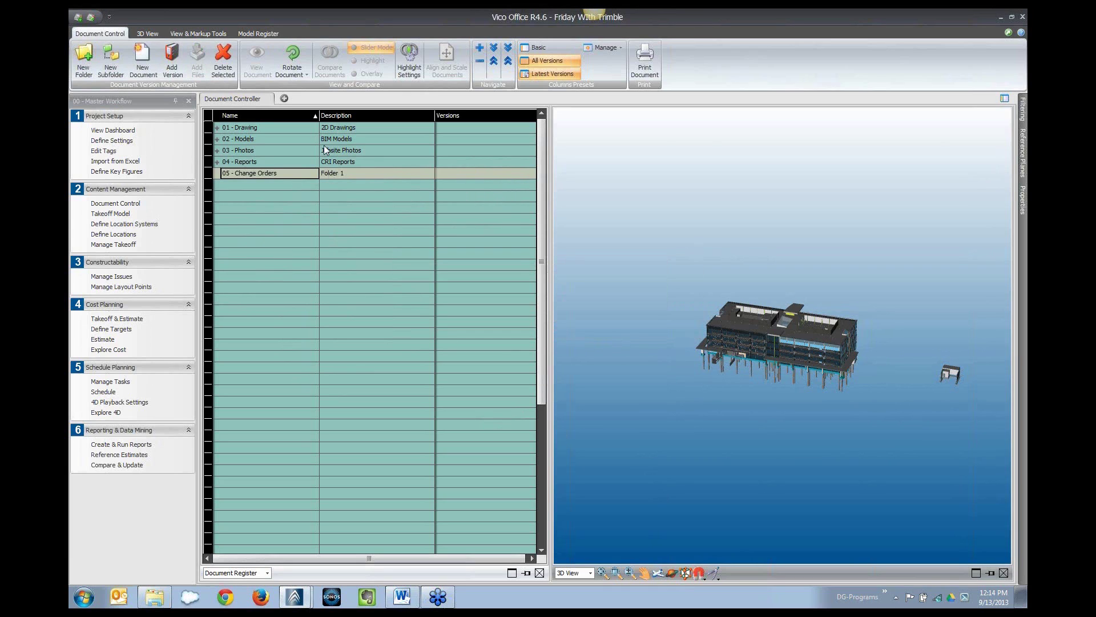
Step: Expand the 01 - Drawing folder down to the documents in the 01 - STRUC floor plans
left_click(217, 127)
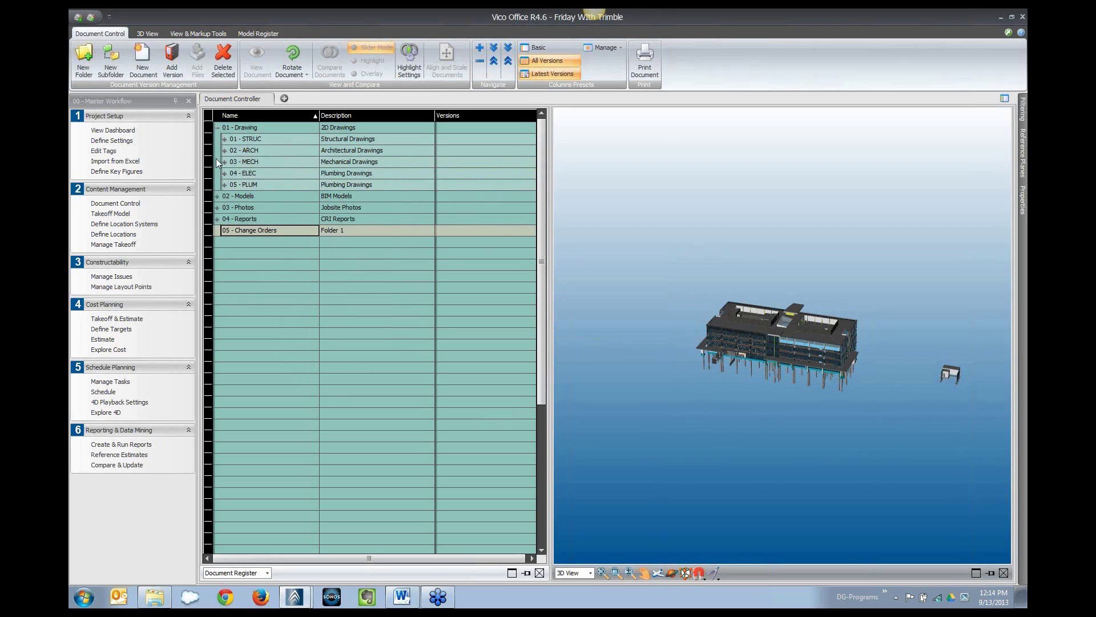
left_click(224, 138)
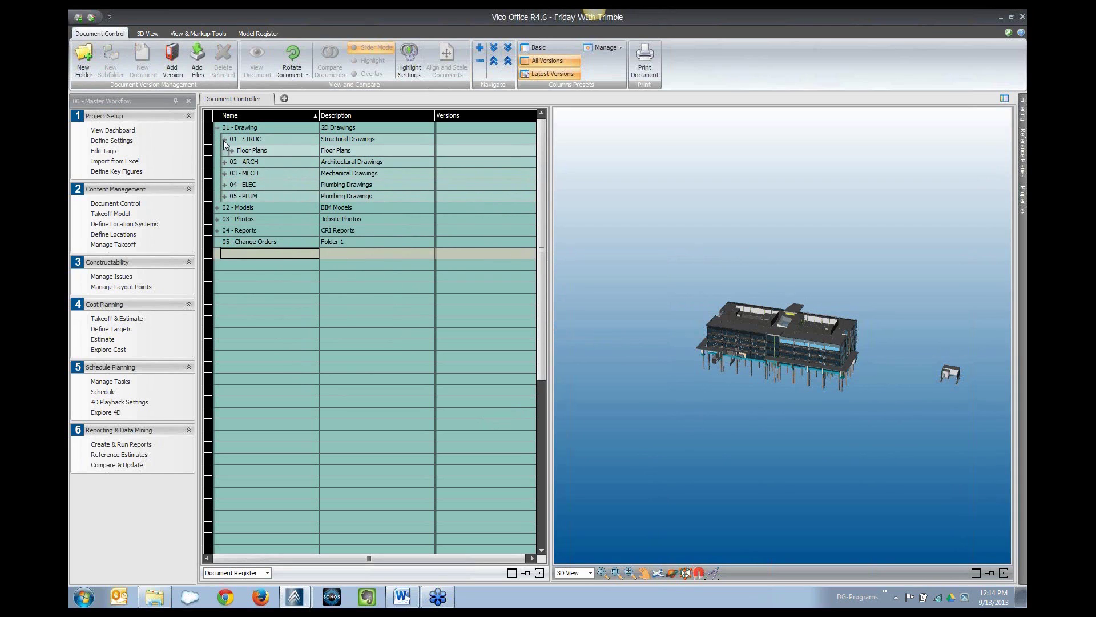
left_click(233, 151)
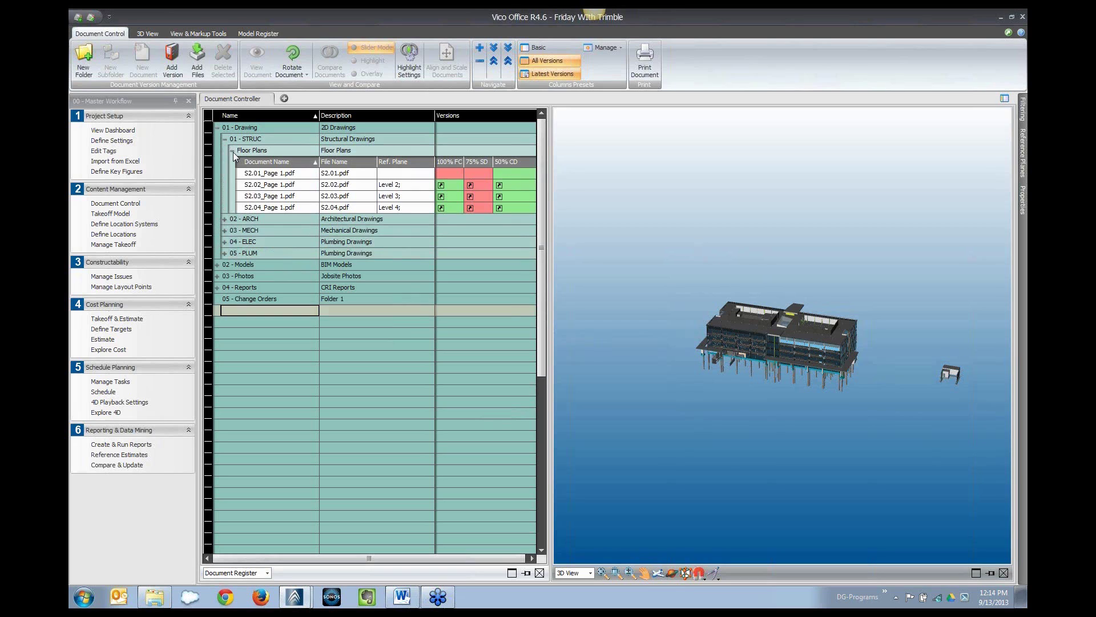
Step: Expand 02 - ARCH, examine the version status of the drawings in its Notes subfolder, and collapse the Notes list
left_click(224, 219)
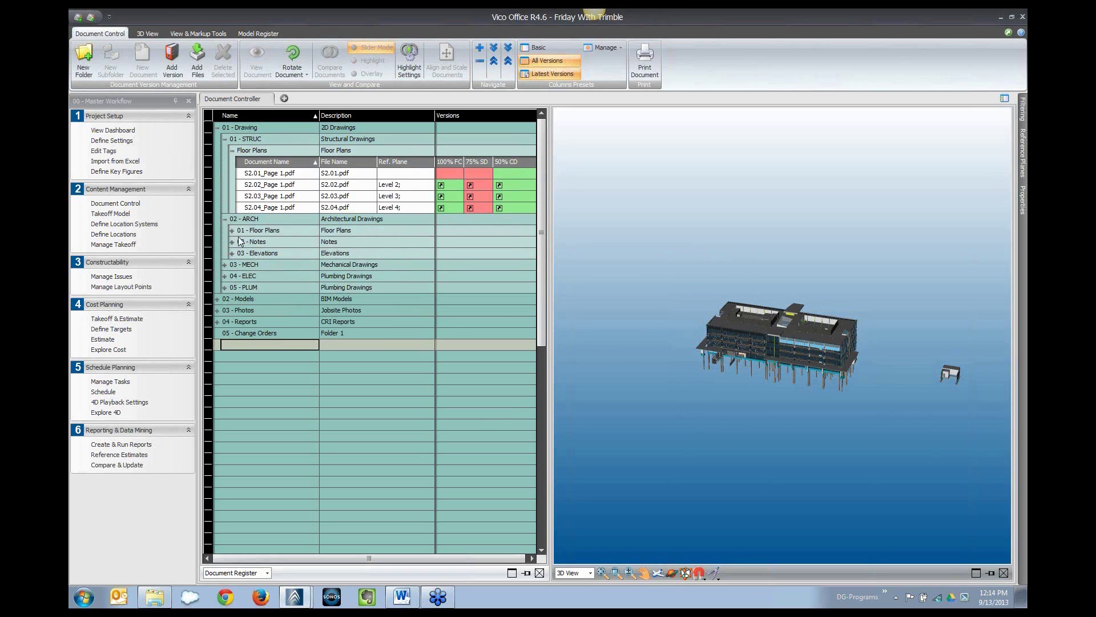
mouse_move(248, 255)
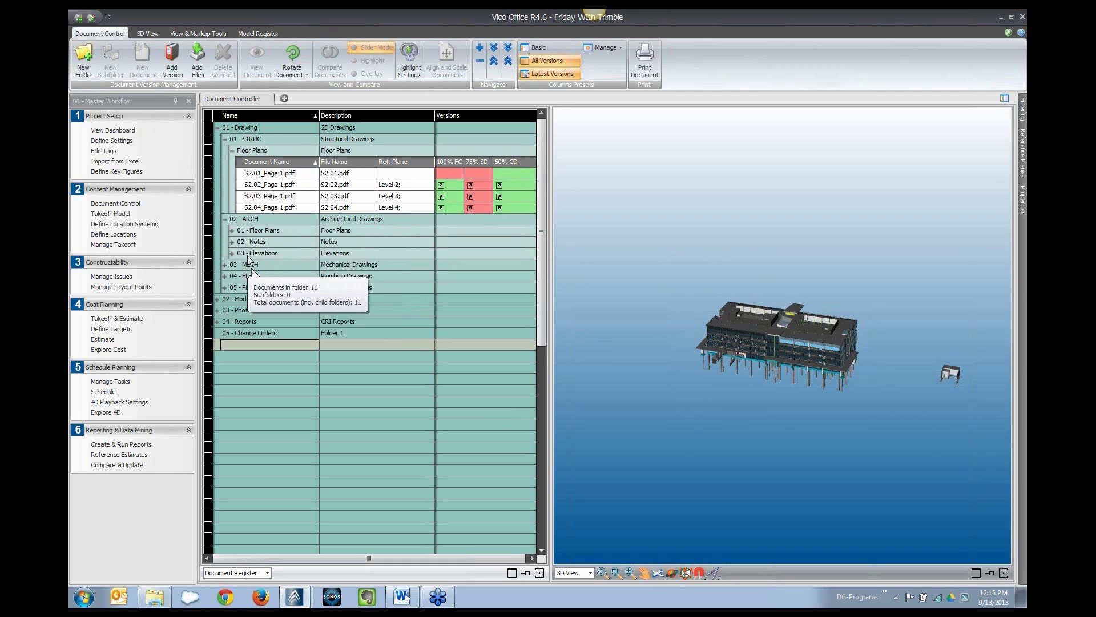
left_click(232, 242)
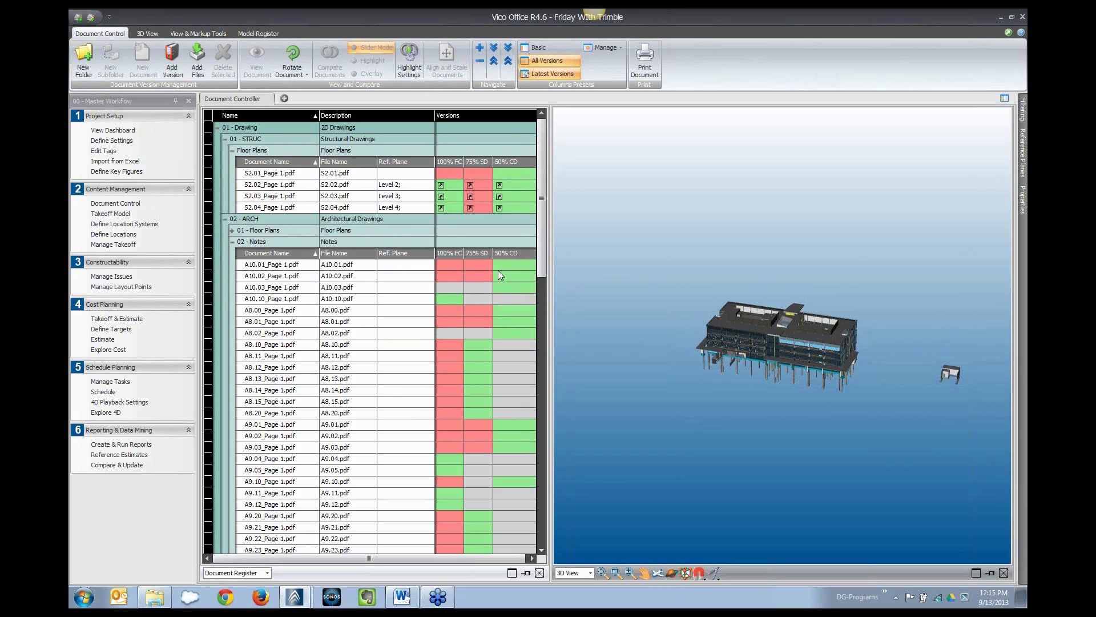
mouse_move(516, 273)
left_click(231, 242)
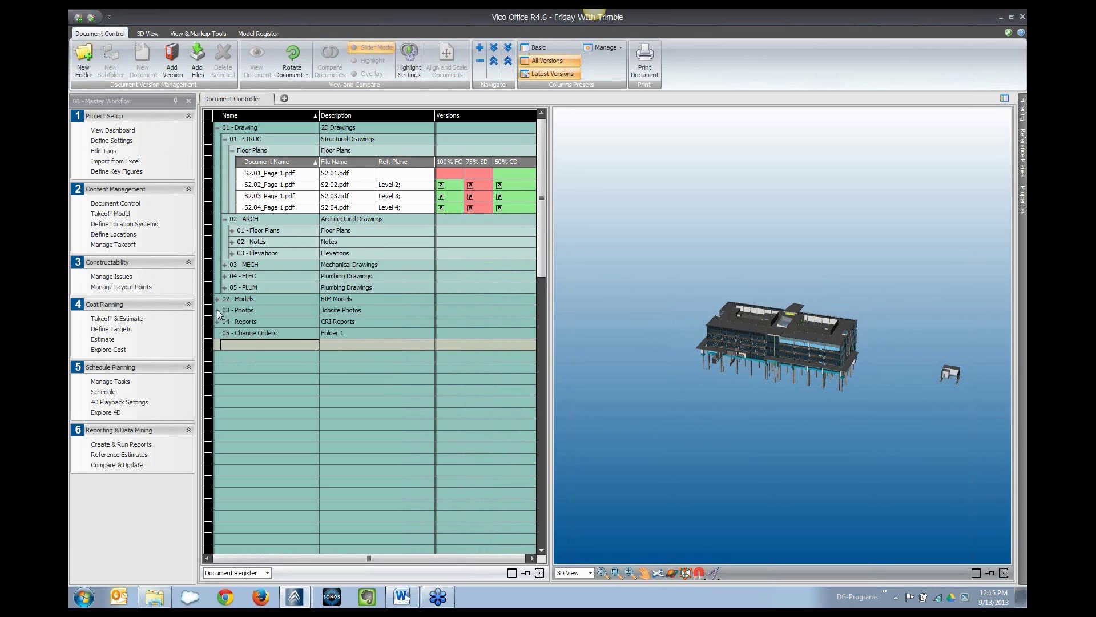
Step: Examine the version status of the 04 - ELEC and 03 - MECH floor plans, and collapse both floor plan lists
left_click(225, 276)
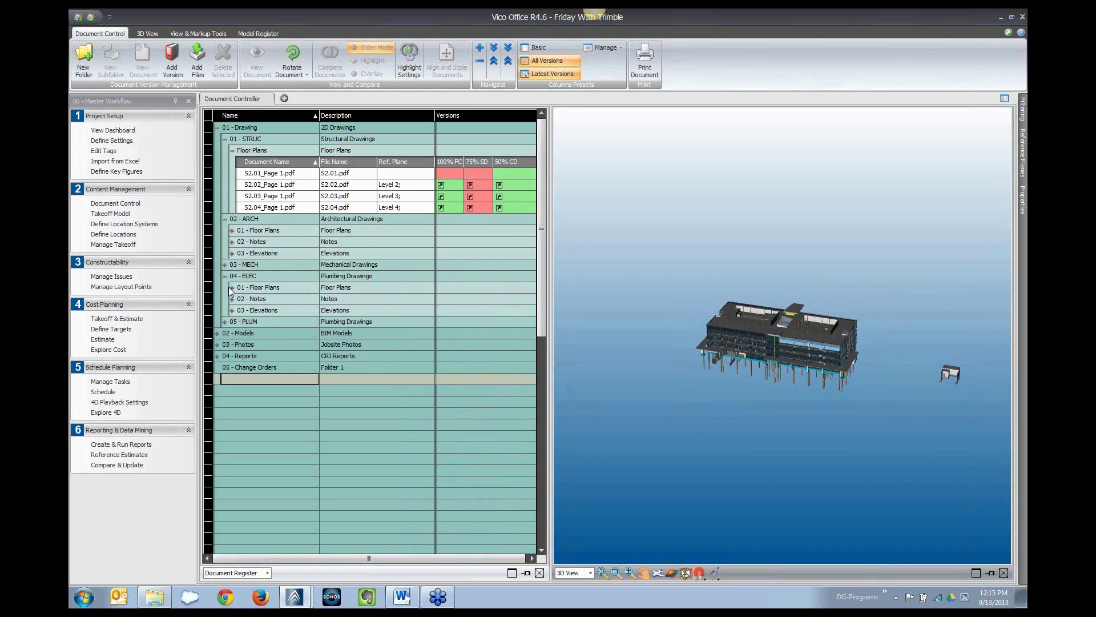
left_click(231, 287)
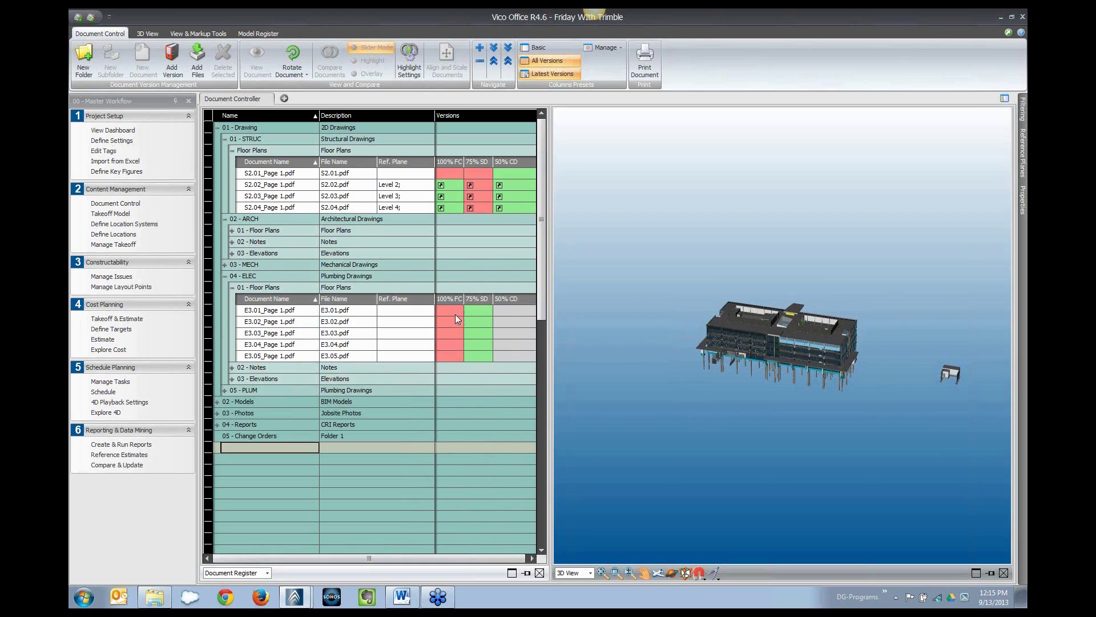
left_click(224, 264)
left_click(232, 276)
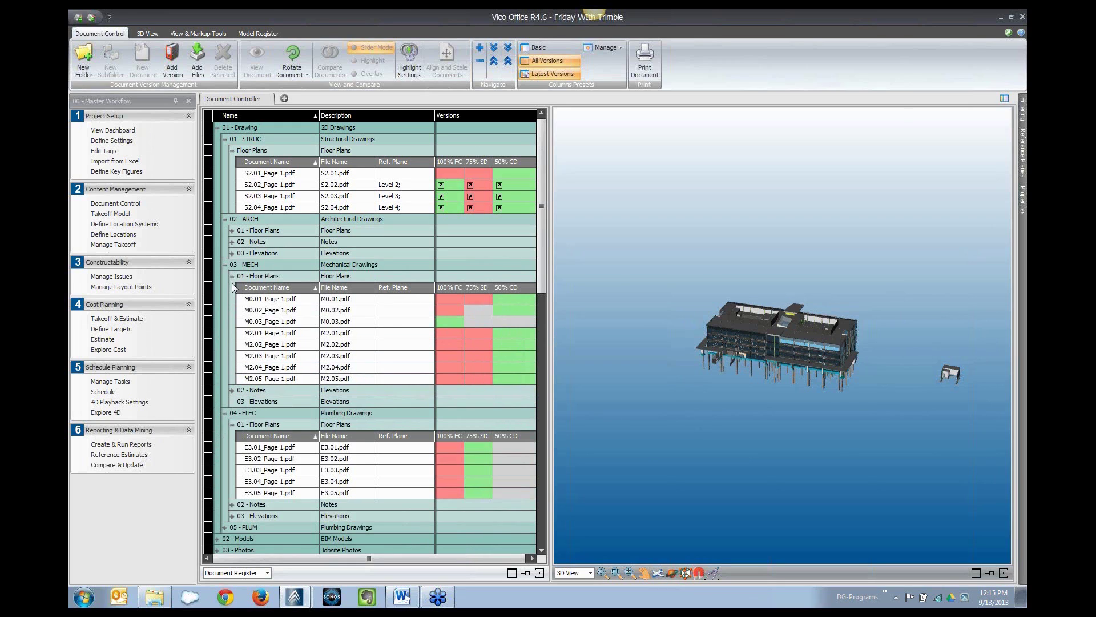
mouse_move(514, 303)
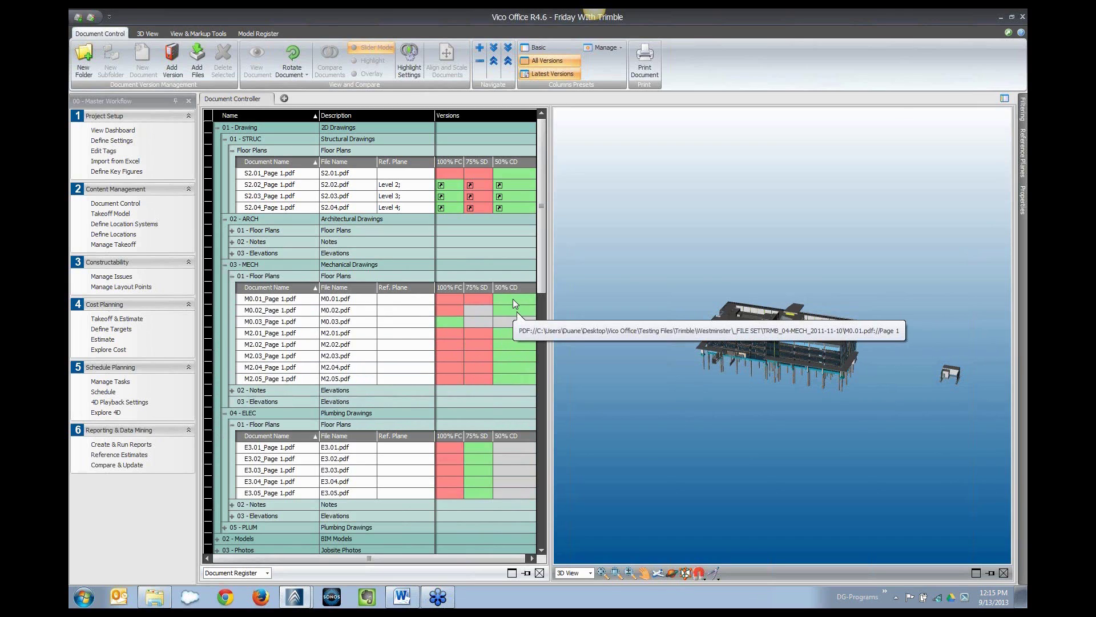
mouse_move(478, 303)
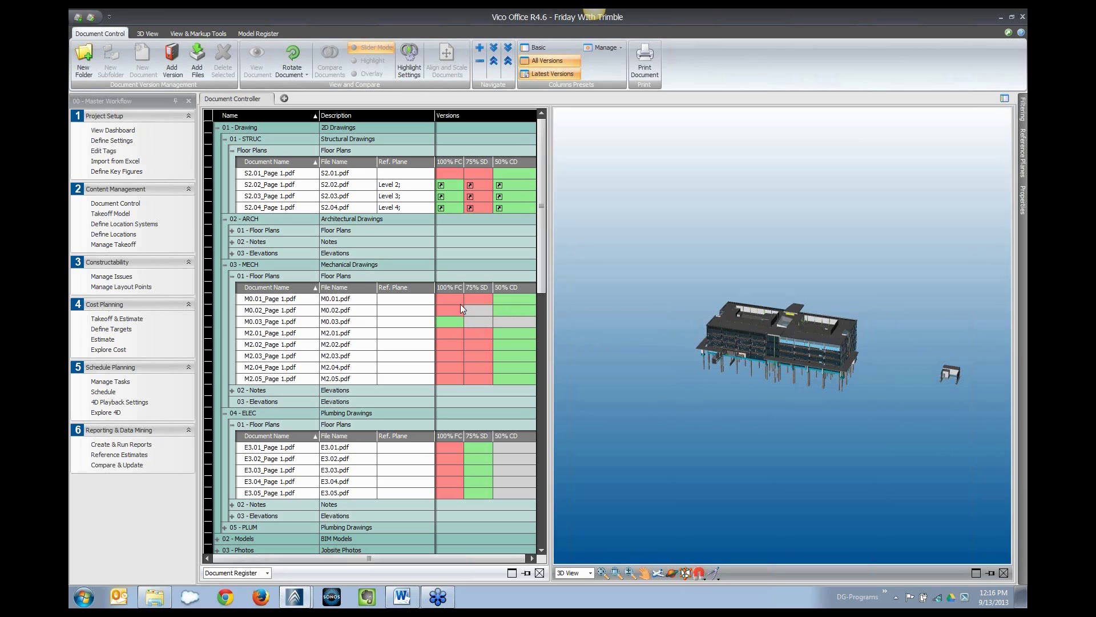
left_click(231, 276)
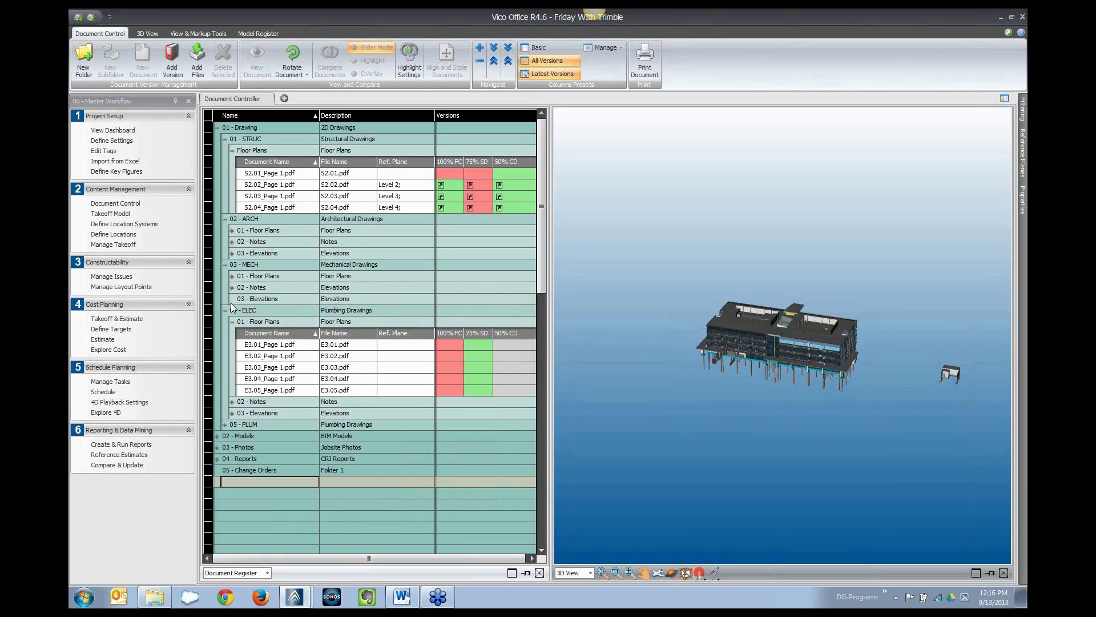
left_click(231, 322)
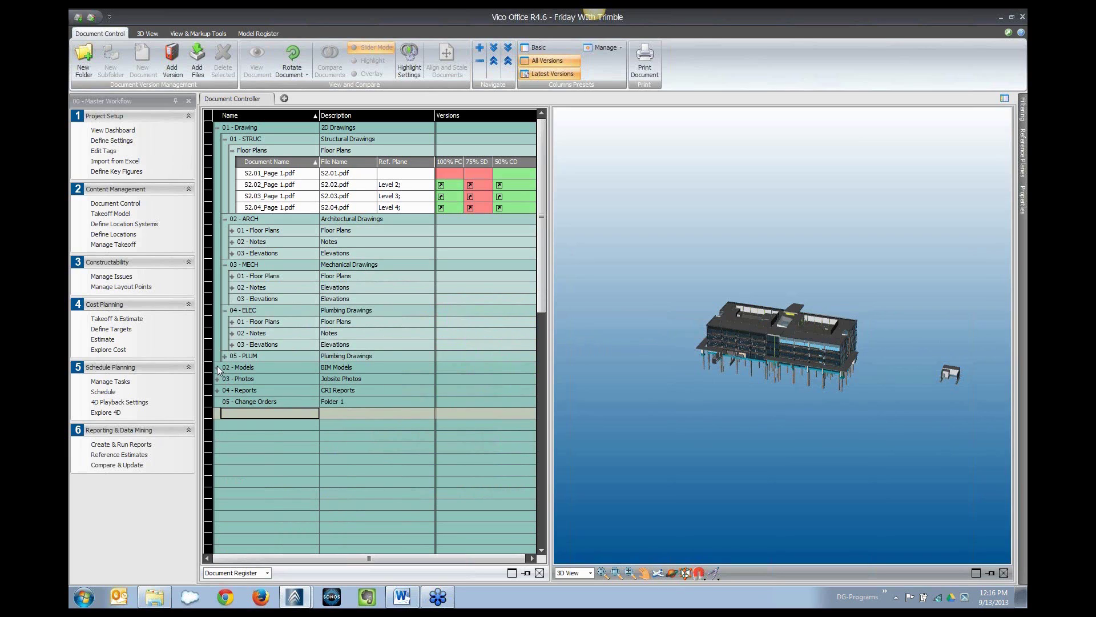
Step: Expand the 02 - Models folder, reverse the document name sort order, and display all versions of the models
left_click(217, 367)
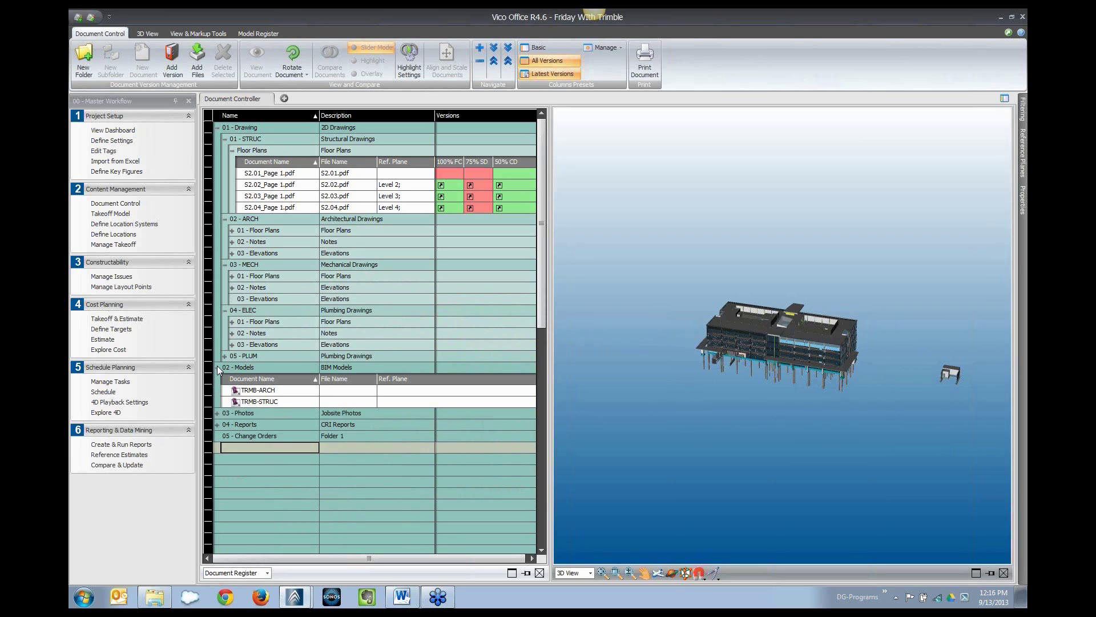
left_click(283, 379)
left_click(276, 367)
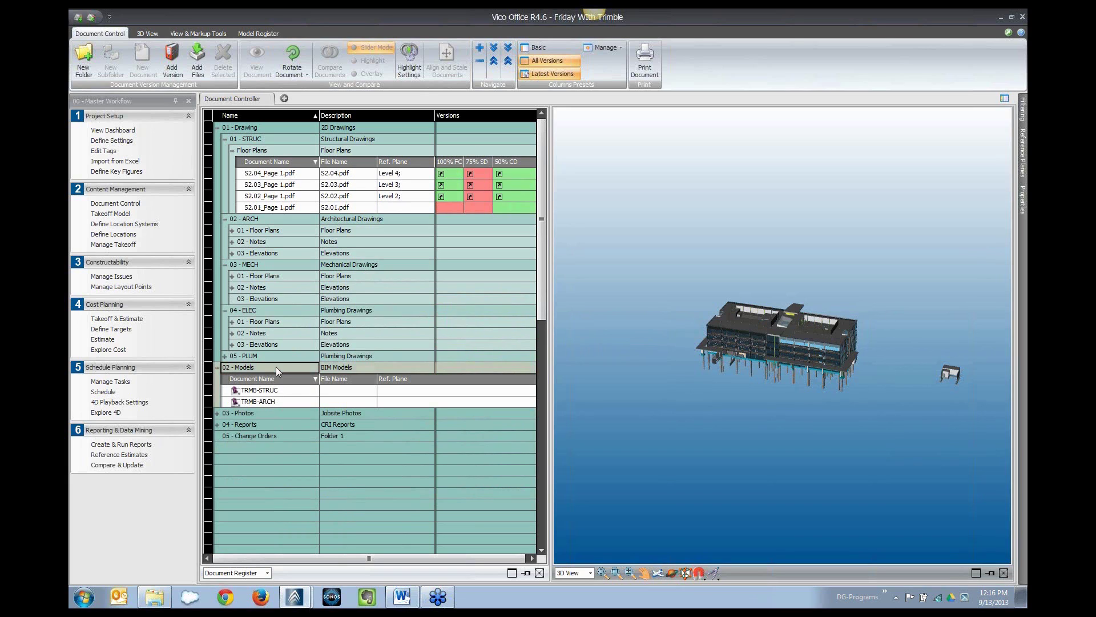
left_click(539, 60)
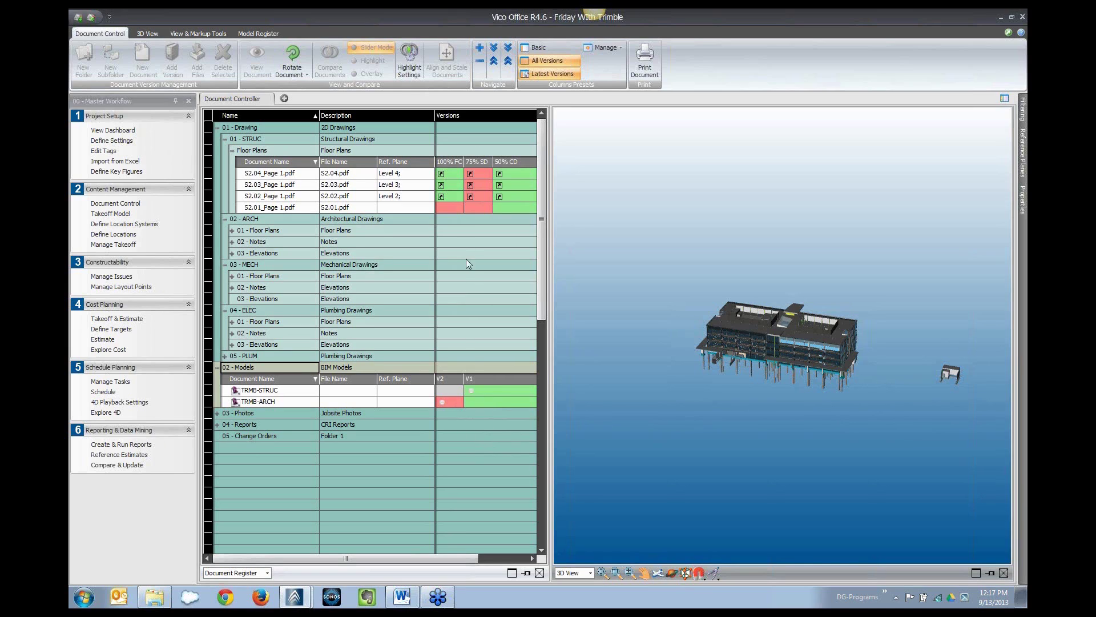
Step: Open Rack-4.jpg from the General subfolder of 03 - Photos in the external image viewer, and close the viewer
left_click(217, 414)
left_click(223, 424)
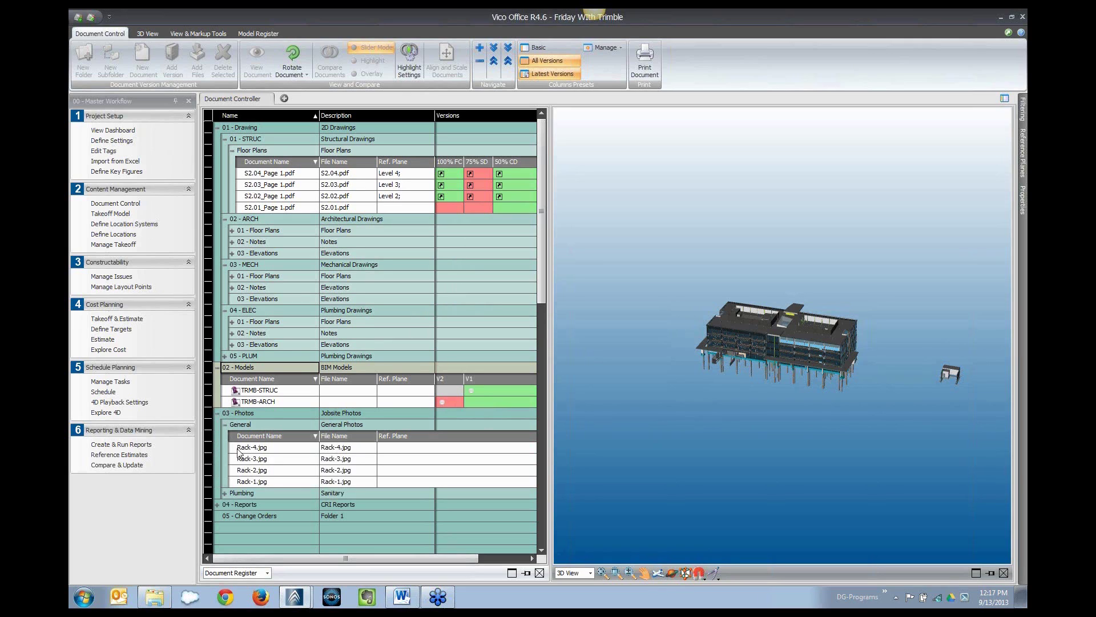
left_click(300, 448)
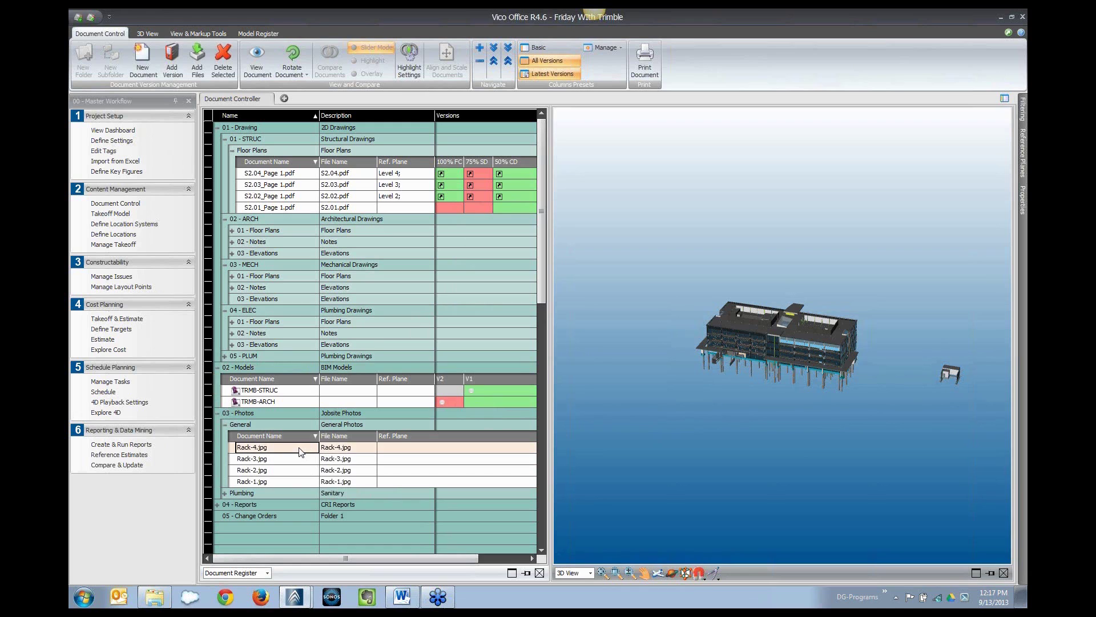
right_click(300, 451)
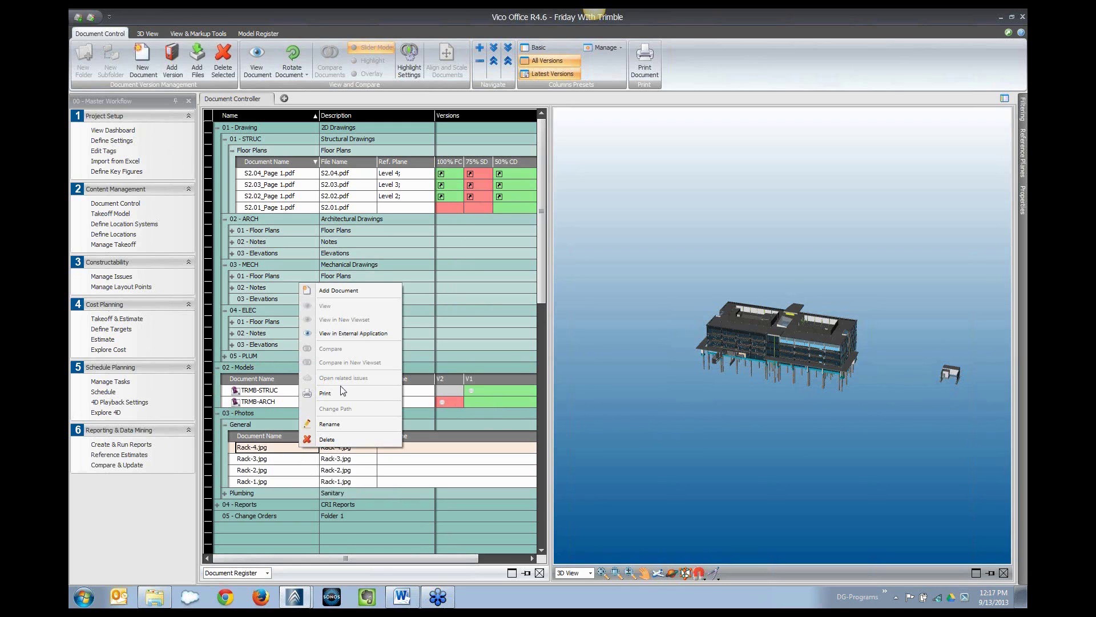
left_click(364, 333)
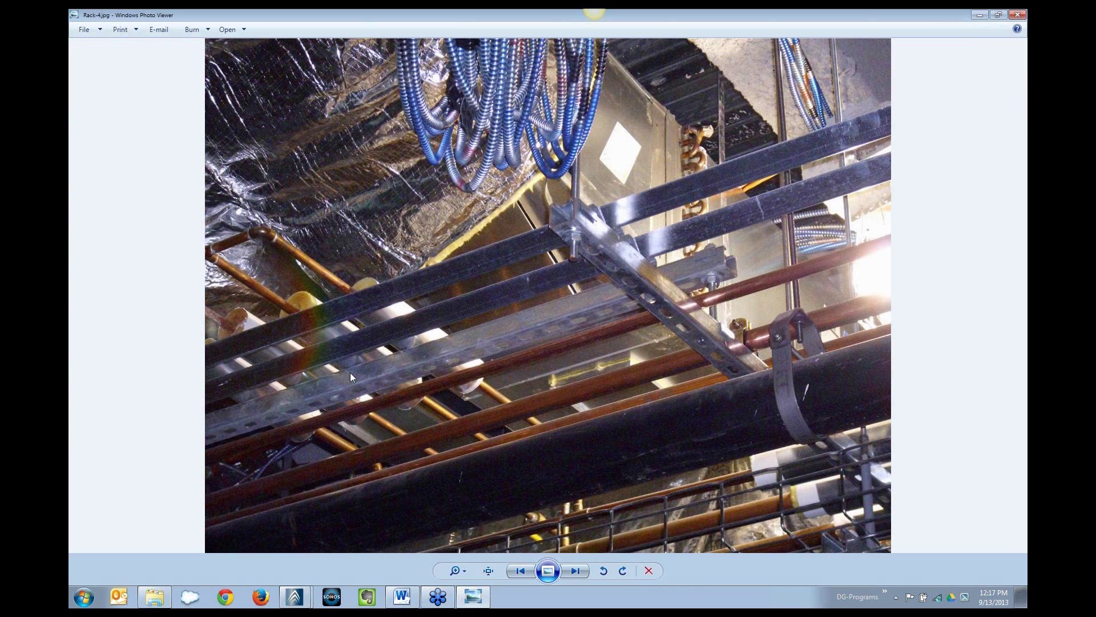
left_click(1020, 17)
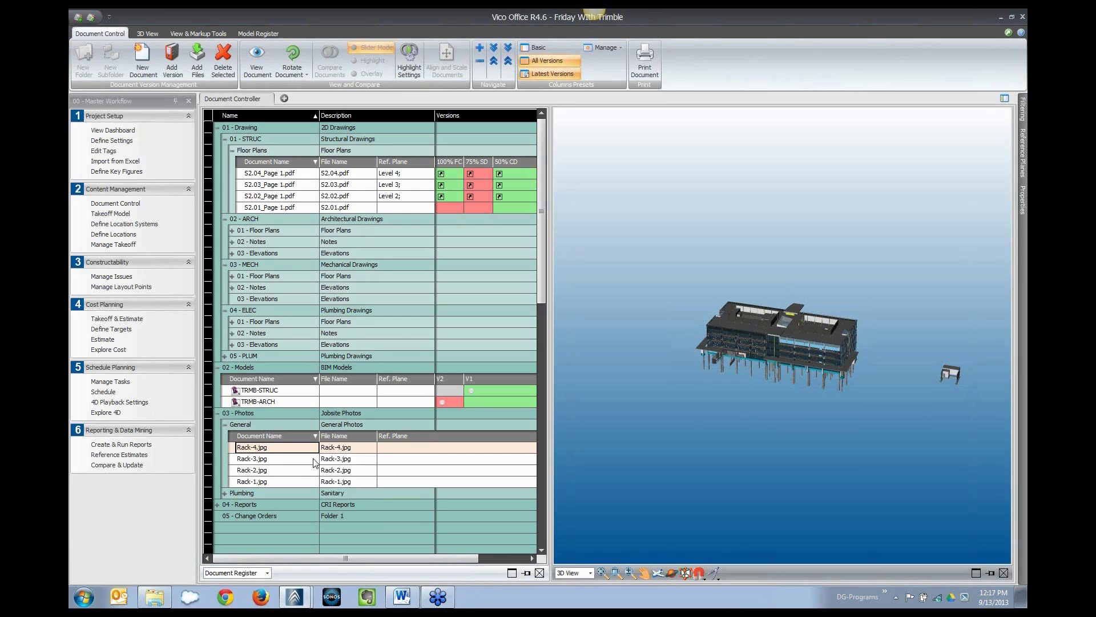
Step: View Rack-2.jpg from the General photos subfolder in the external image viewer, close the viewer, and collapse General
left_click(286, 470)
right_click(286, 471)
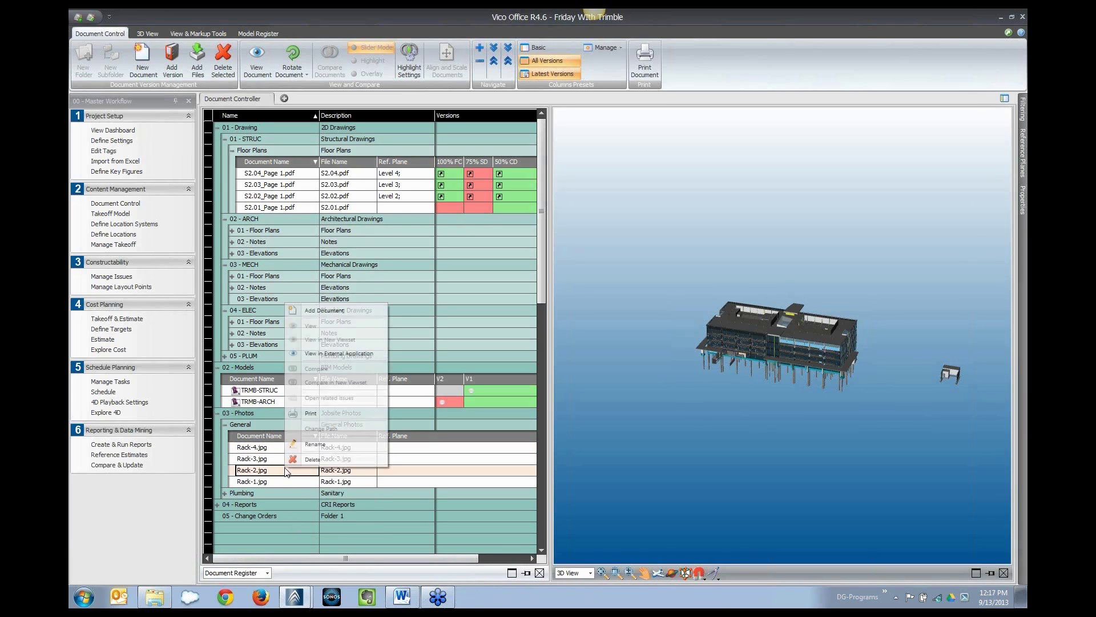
left_click(326, 360)
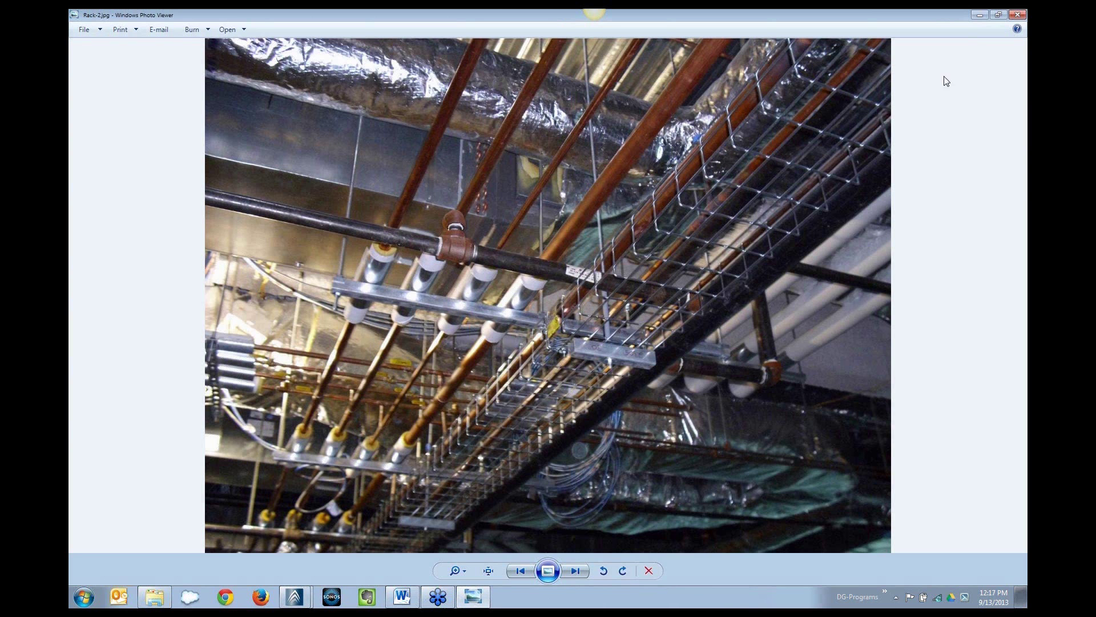
left_click(1017, 14)
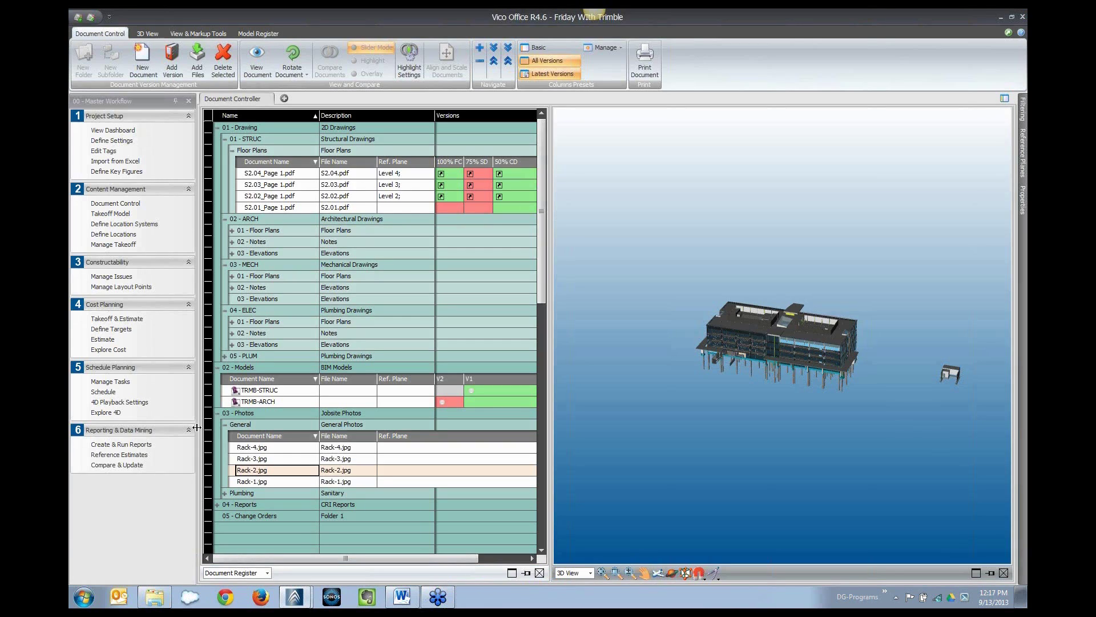
left_click(224, 425)
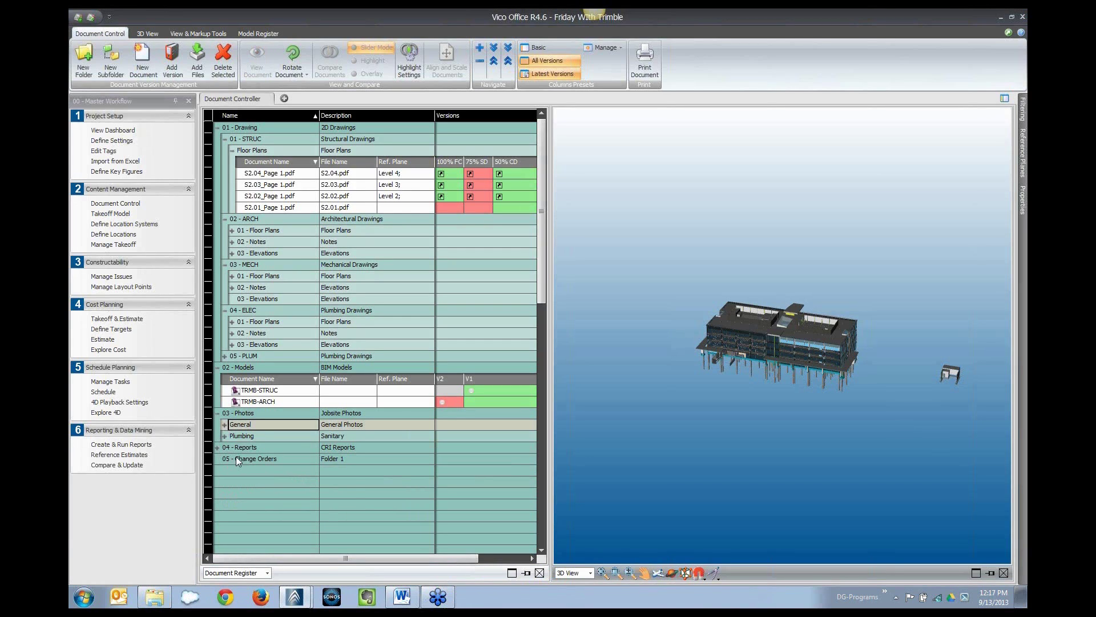
Step: Expand the 04 - Reports folder and open TRMB_MEP CR_Jan-15.xlsx in its external application
left_click(236, 458)
left_click(218, 448)
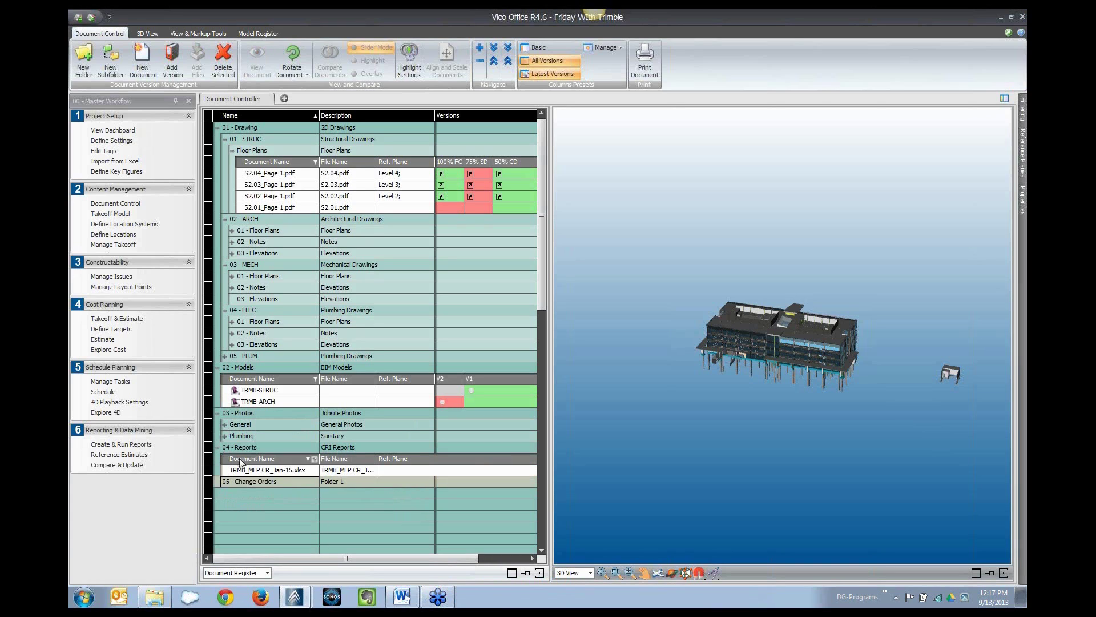
left_click(239, 471)
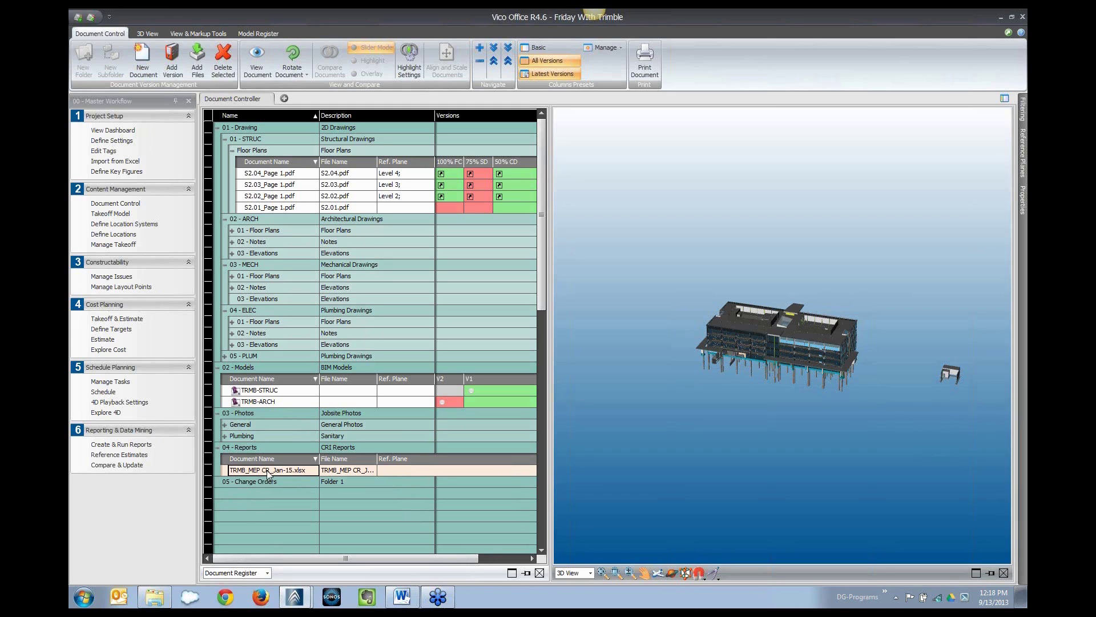
right_click(266, 470)
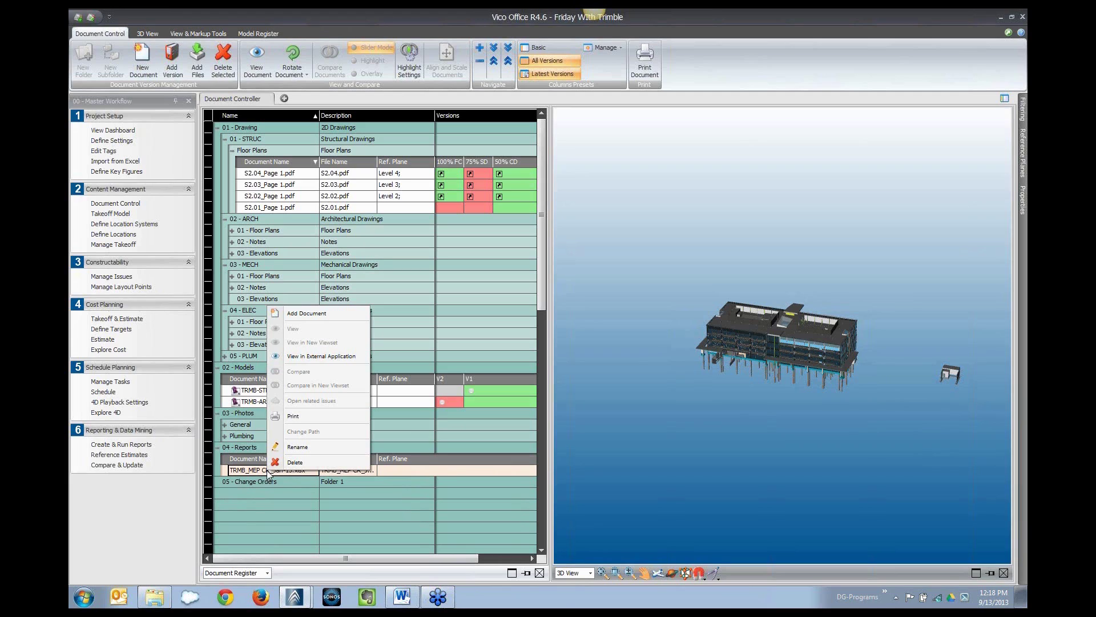
left_click(334, 356)
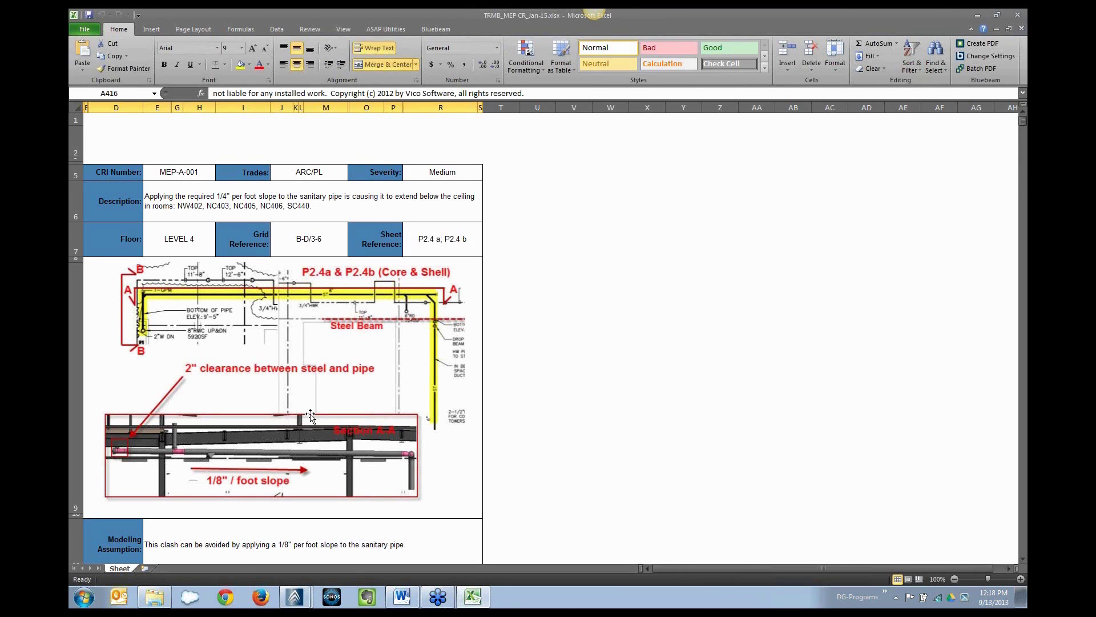
Step: Examine the issue descriptions, annotated images and modeling assumptions in the MEP report workbook, and close the workbook
scroll(310, 416, "down", 1)
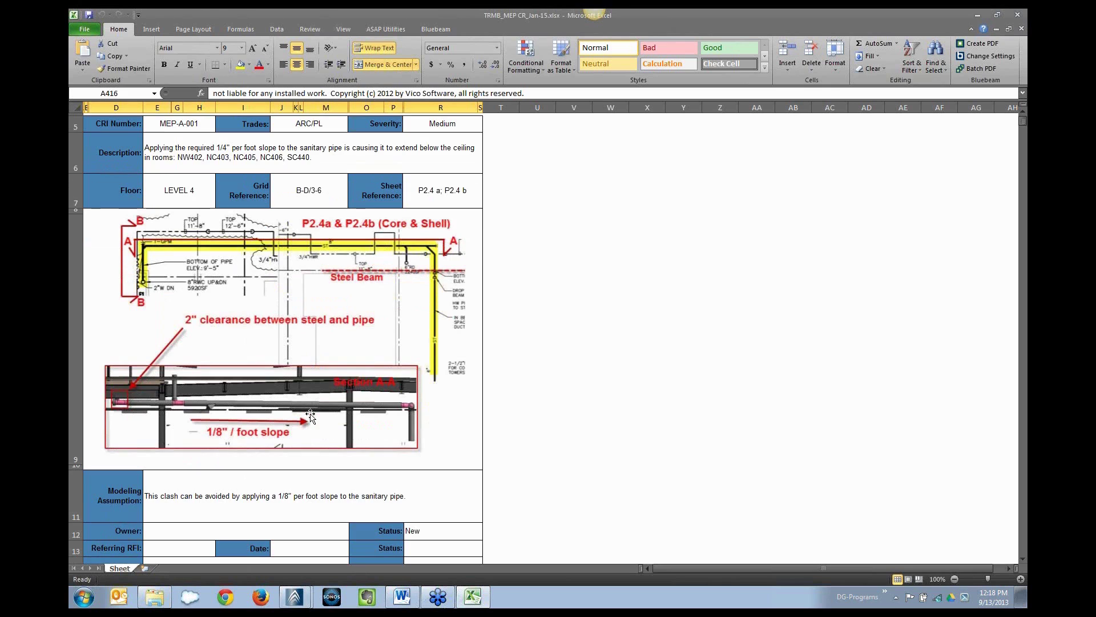
scroll(310, 415, "down", 3)
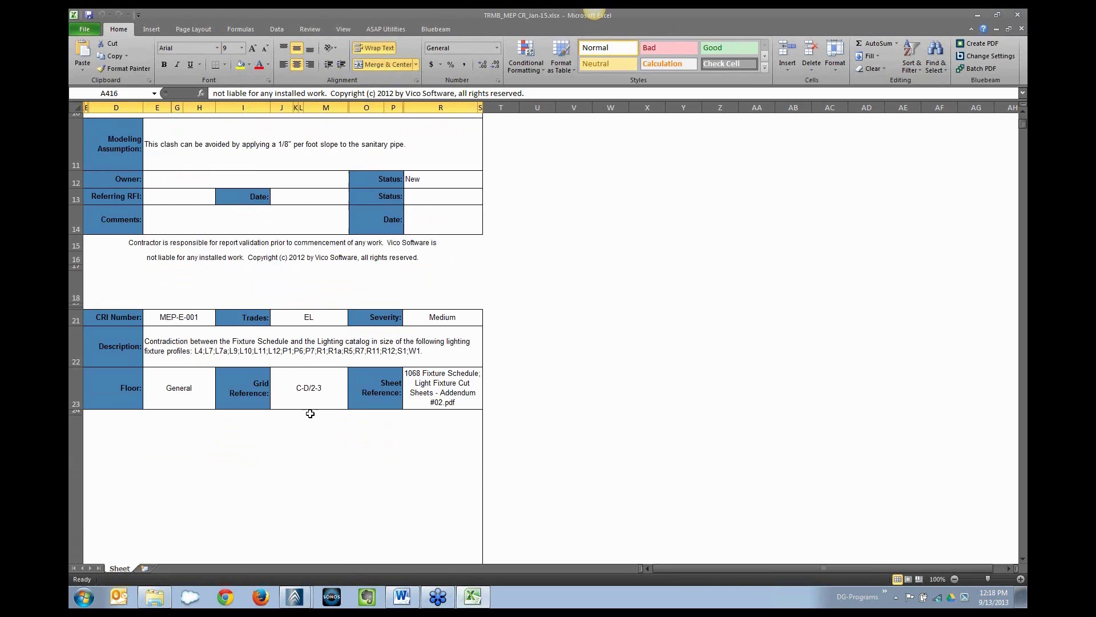
scroll(310, 416, "down", 3)
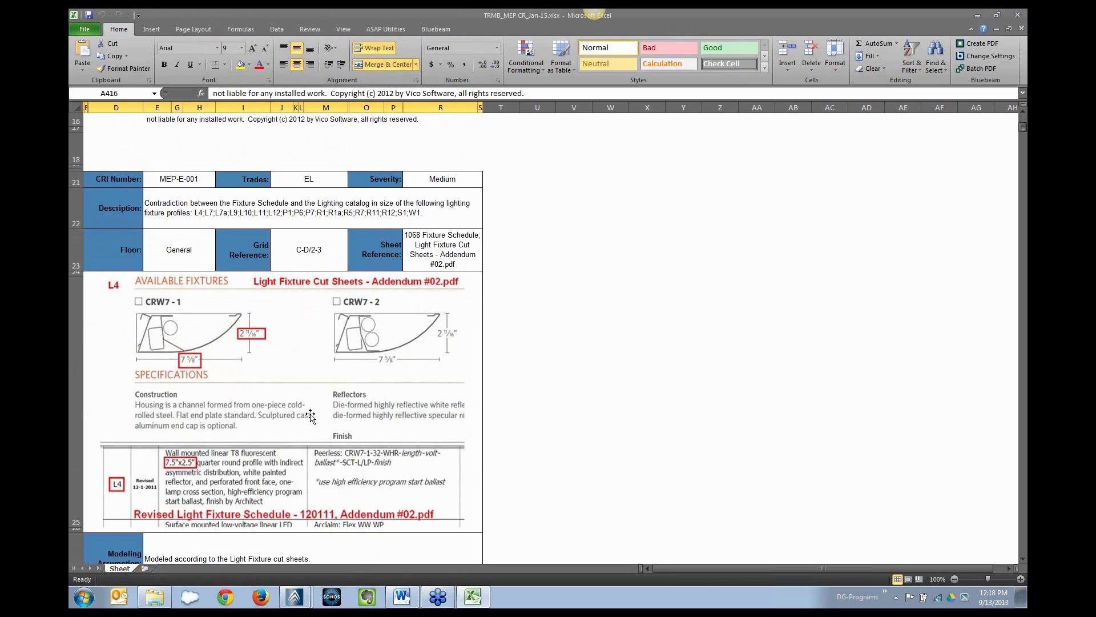
scroll(310, 415, "down", 3)
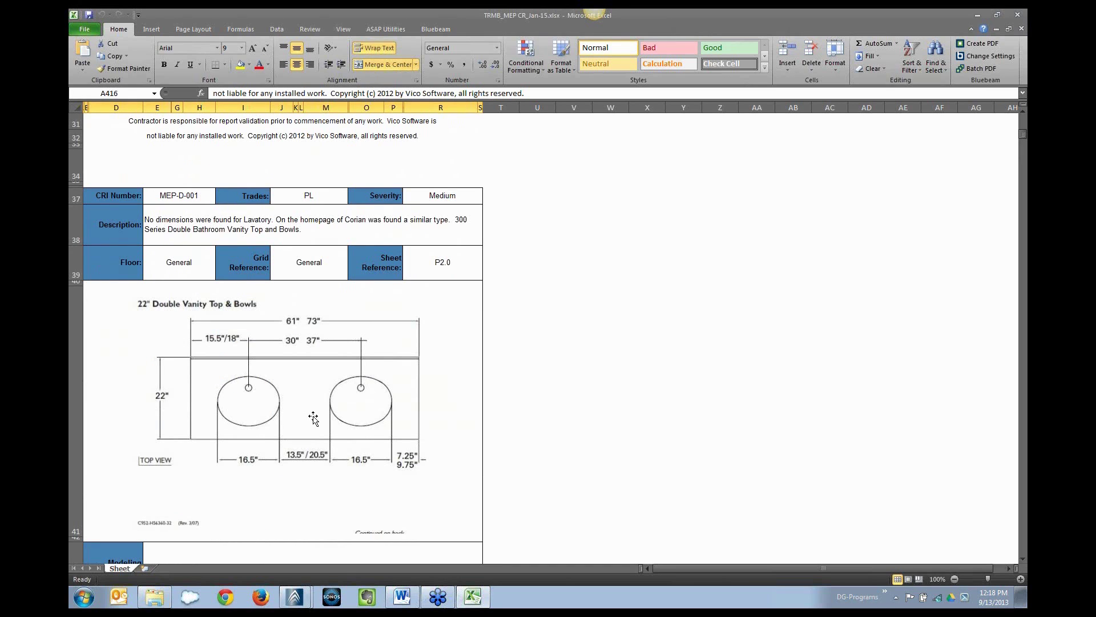
scroll(314, 418, "down", 5)
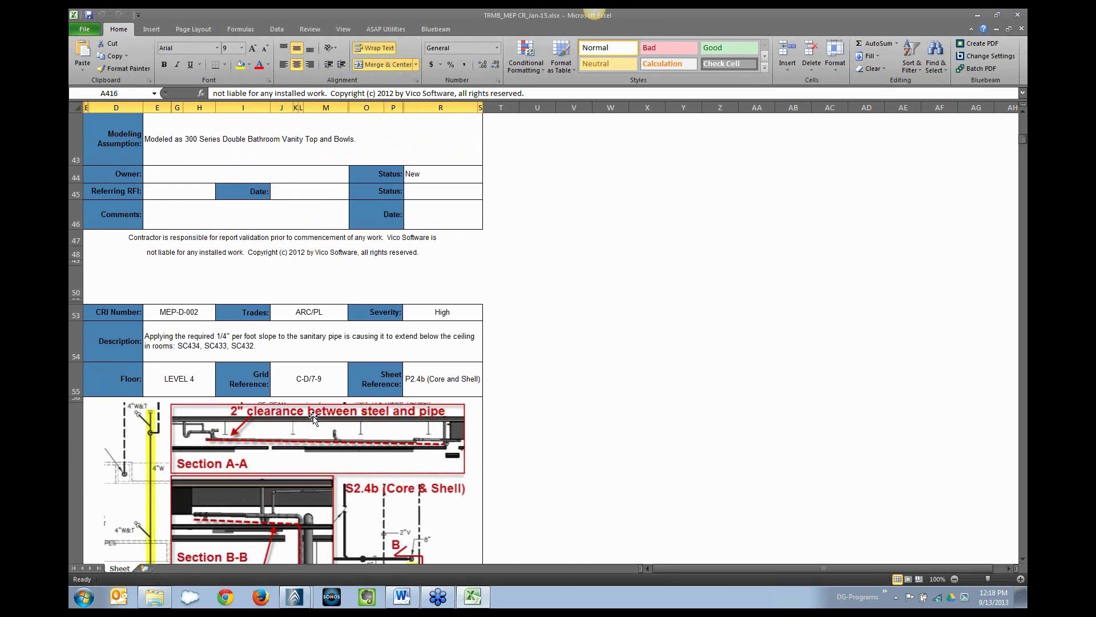
scroll(313, 419, "down", 1)
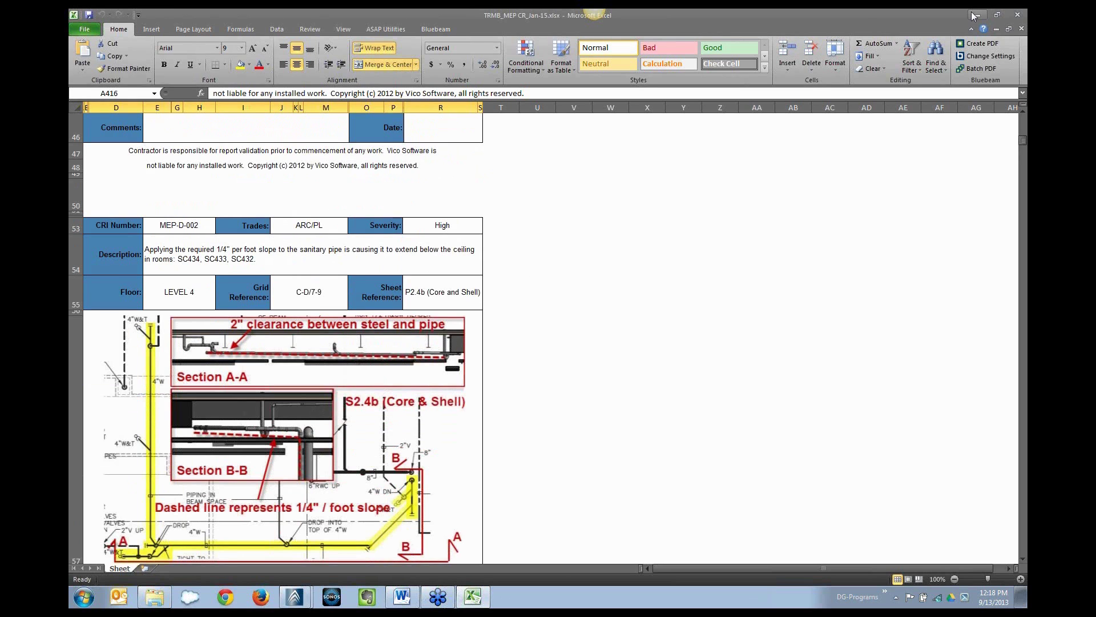
left_click(1017, 14)
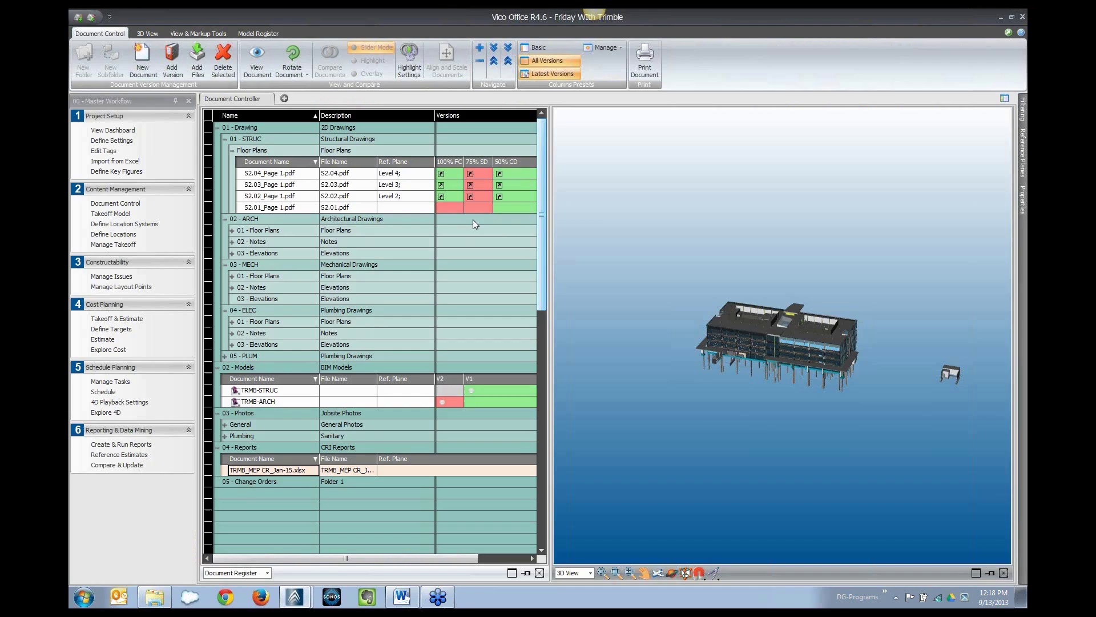
Step: Collapse the 02 - Models, 03 - Photos and 04 - Reports folders and the STRUC, ARCH, MECH and ELEC drawing subfolders
left_click(370, 400)
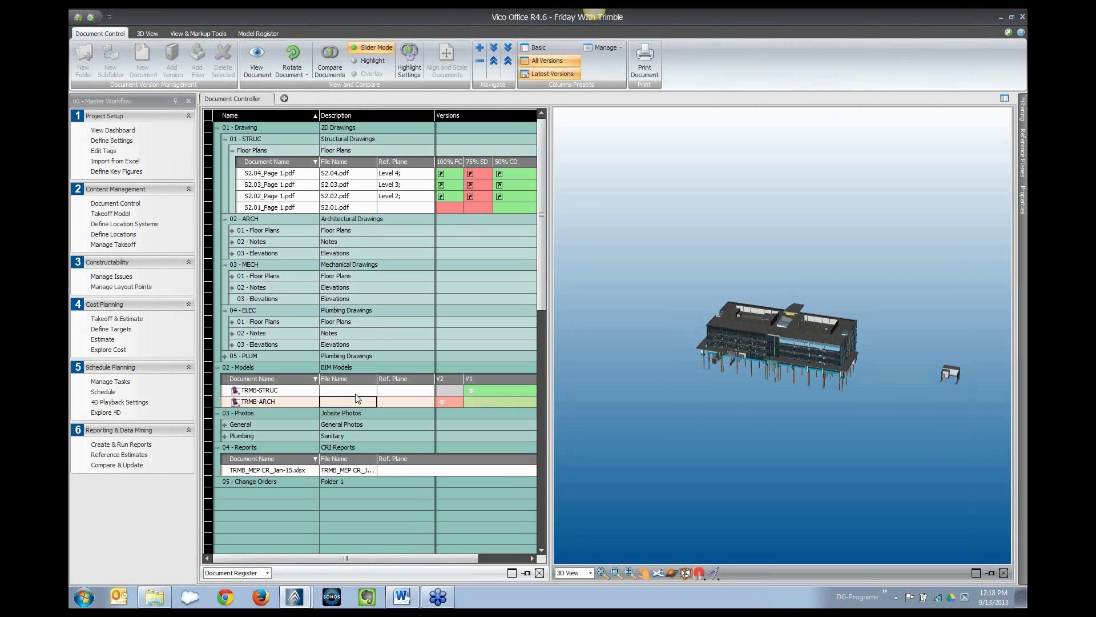
left_click(218, 368)
left_click(217, 378)
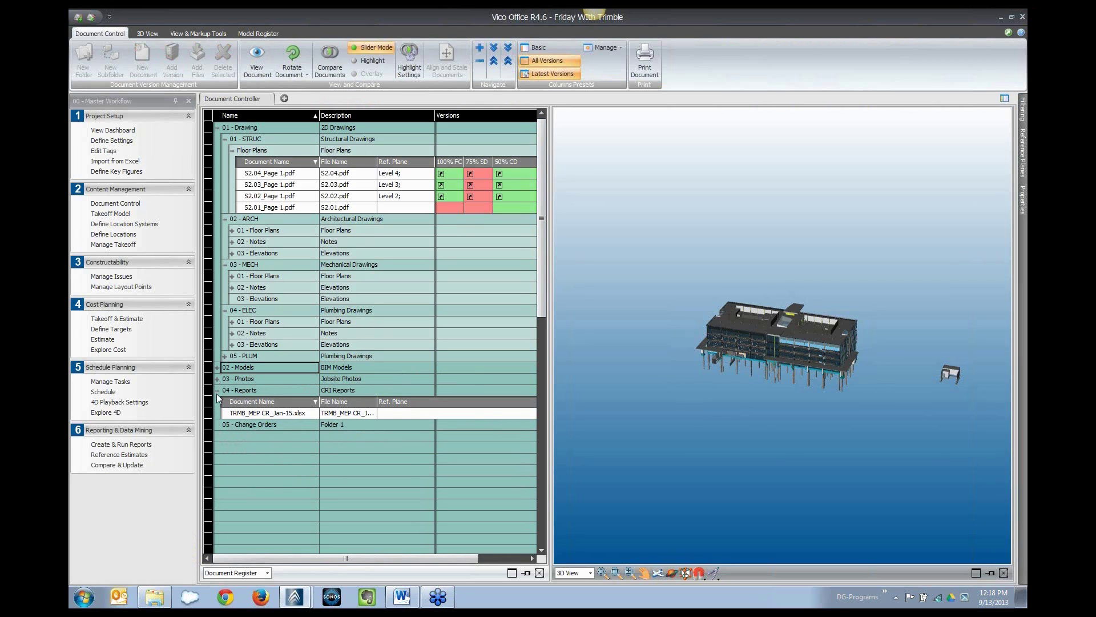
left_click(217, 390)
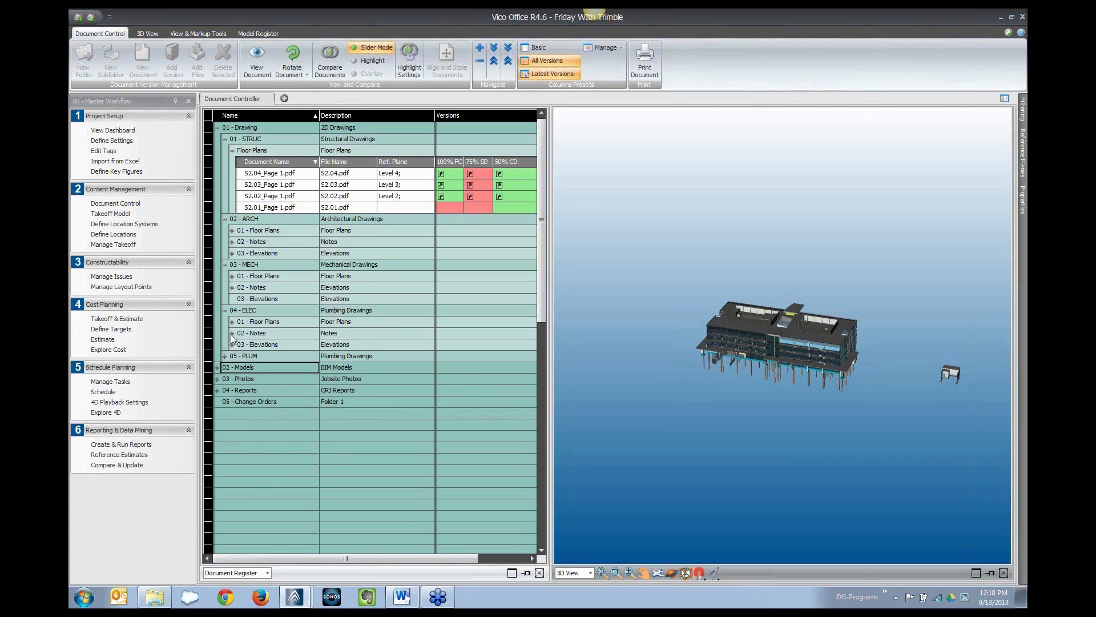
left_click(224, 310)
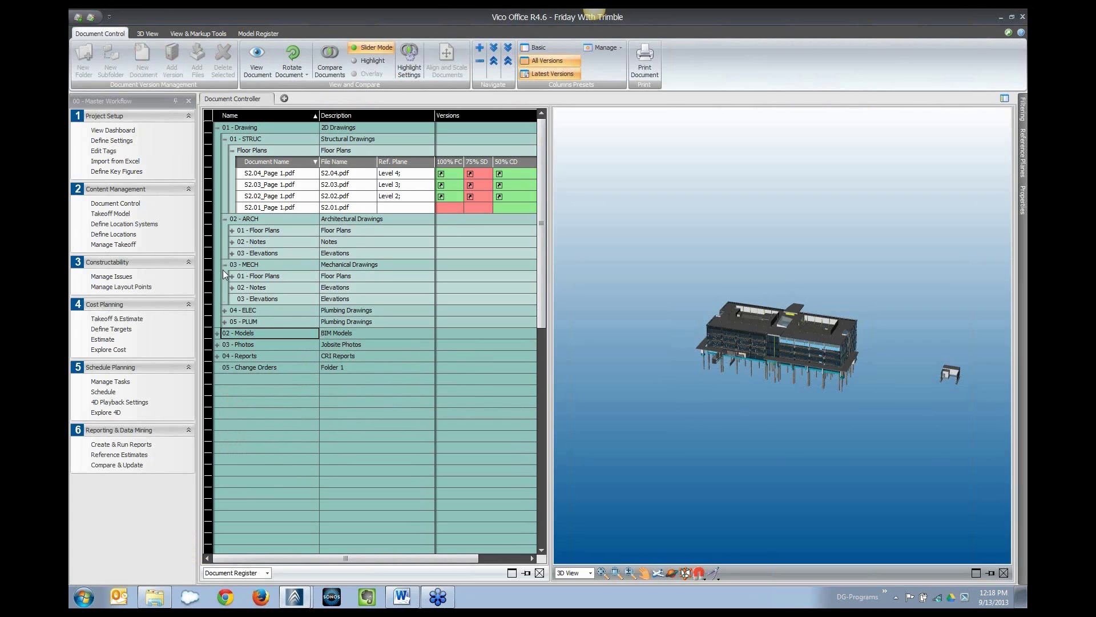
left_click(224, 265)
left_click(223, 219)
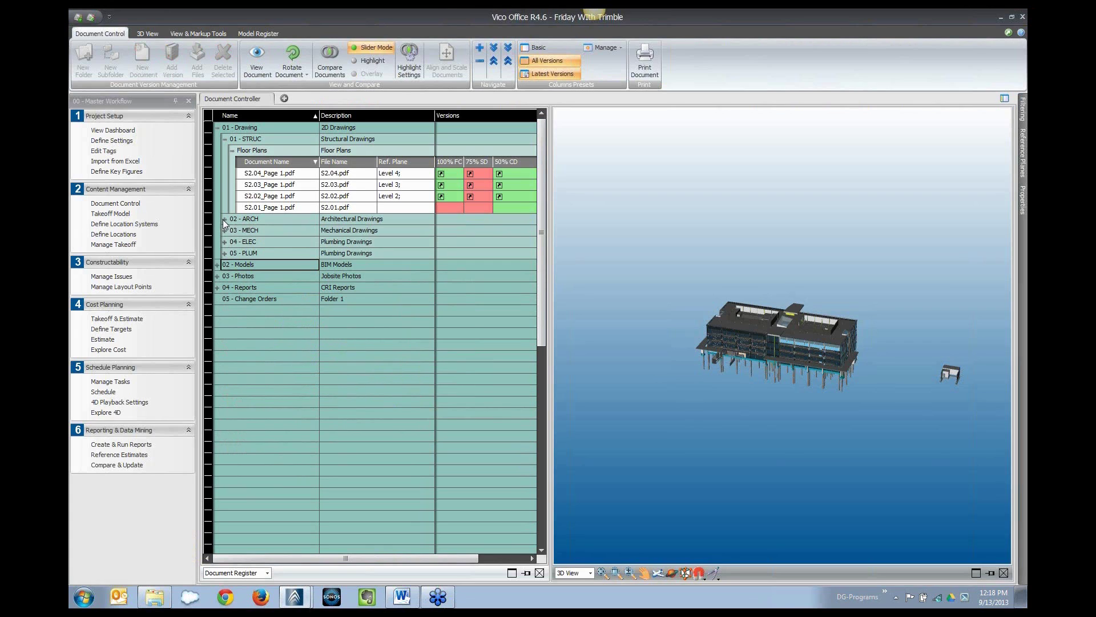
left_click(224, 140)
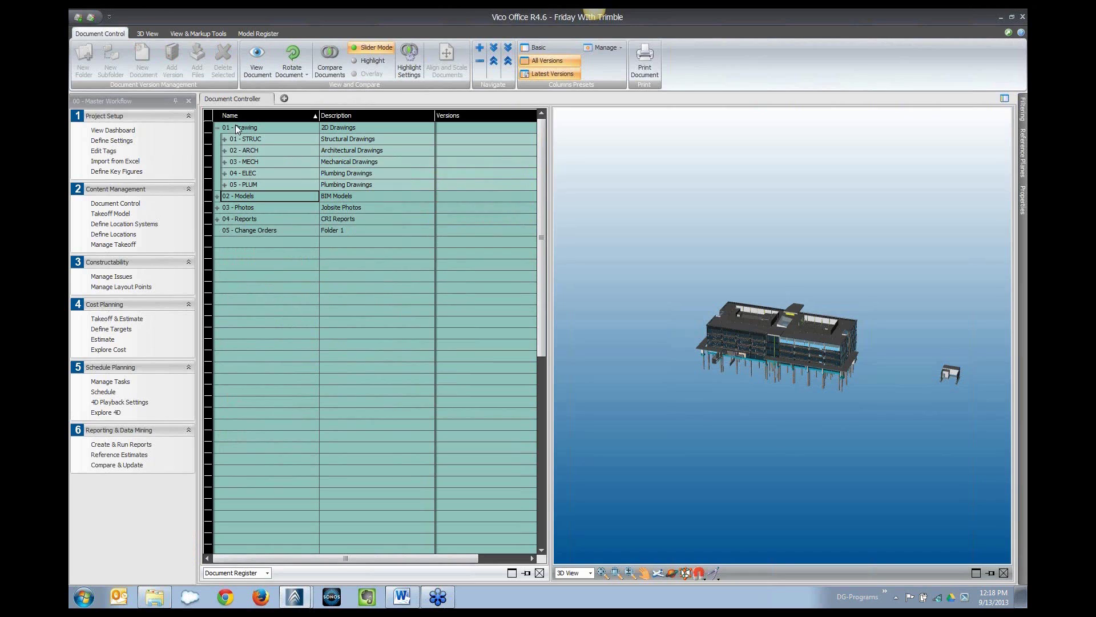
Step: Create a subfolder named AV DWG inside the 01 - Drawing folder
left_click(235, 126)
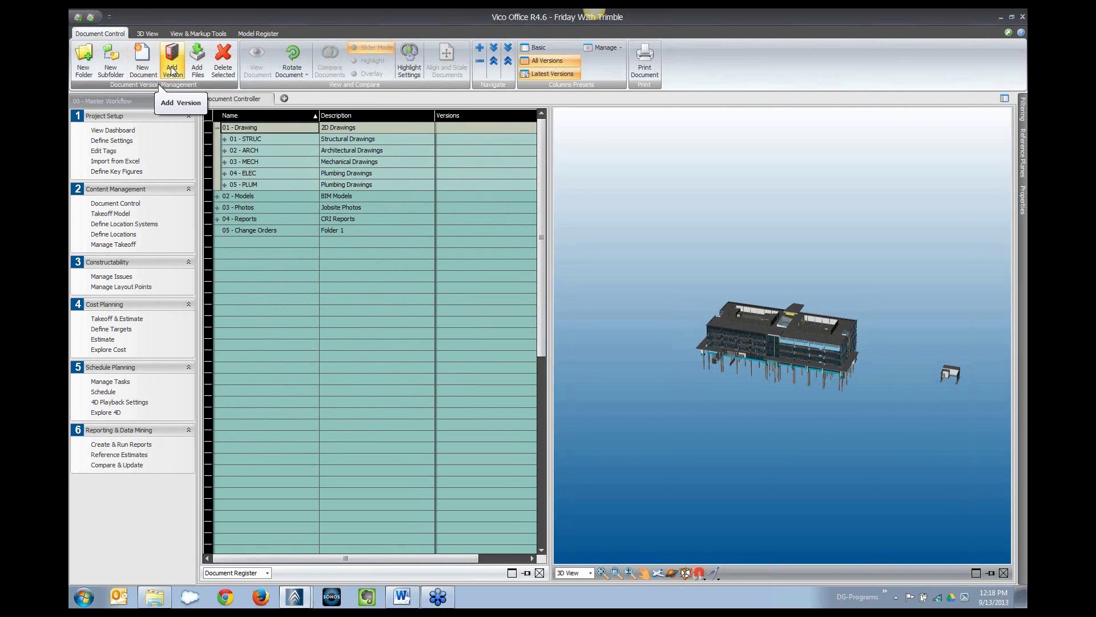
left_click(115, 69)
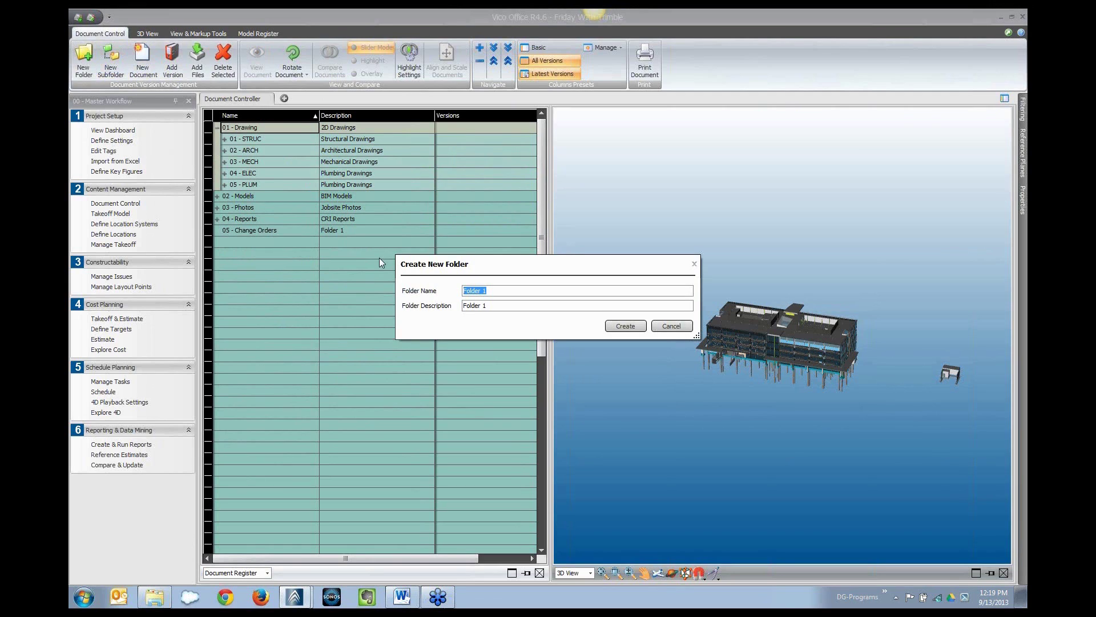
type("AV DWG")
left_click(625, 326)
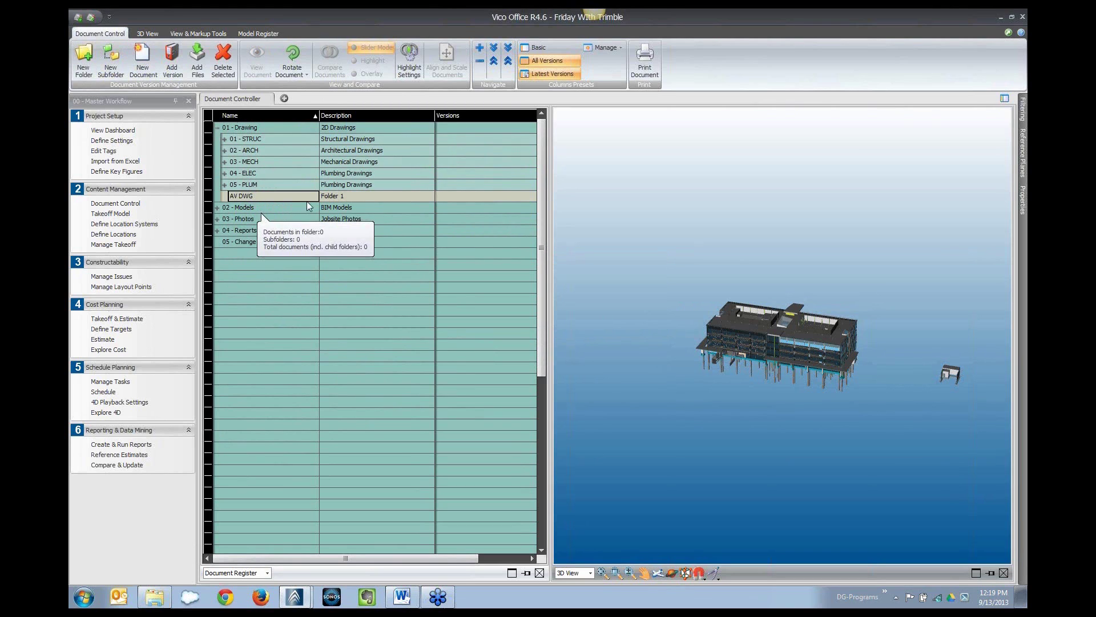
Step: Start adding files to the AV DWG folder with 50% CD as the version name
left_click(197, 71)
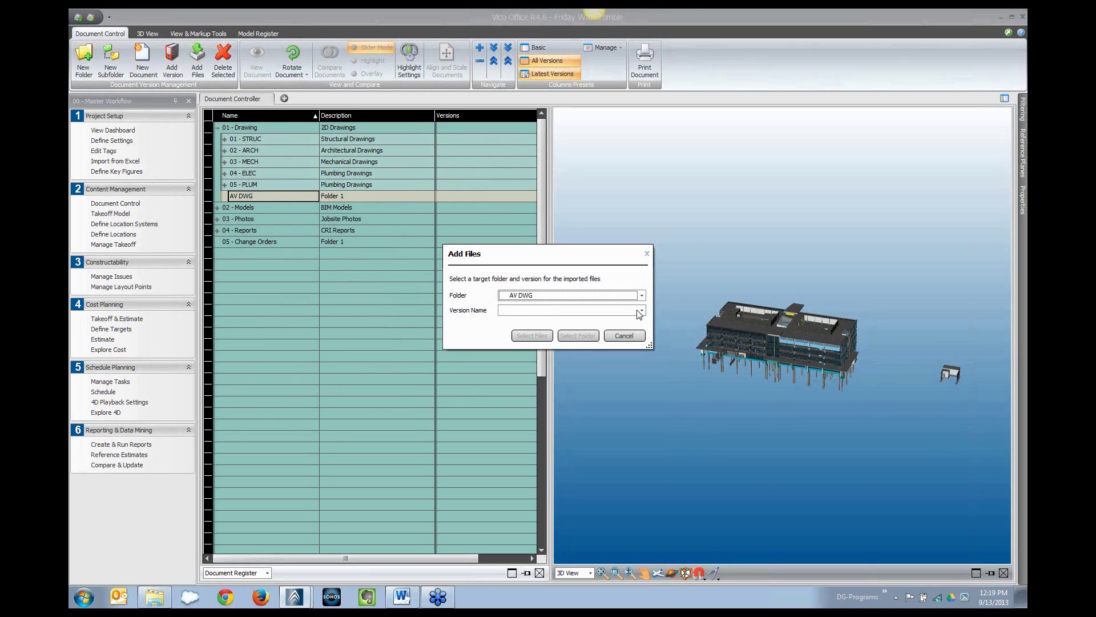
left_click(641, 311)
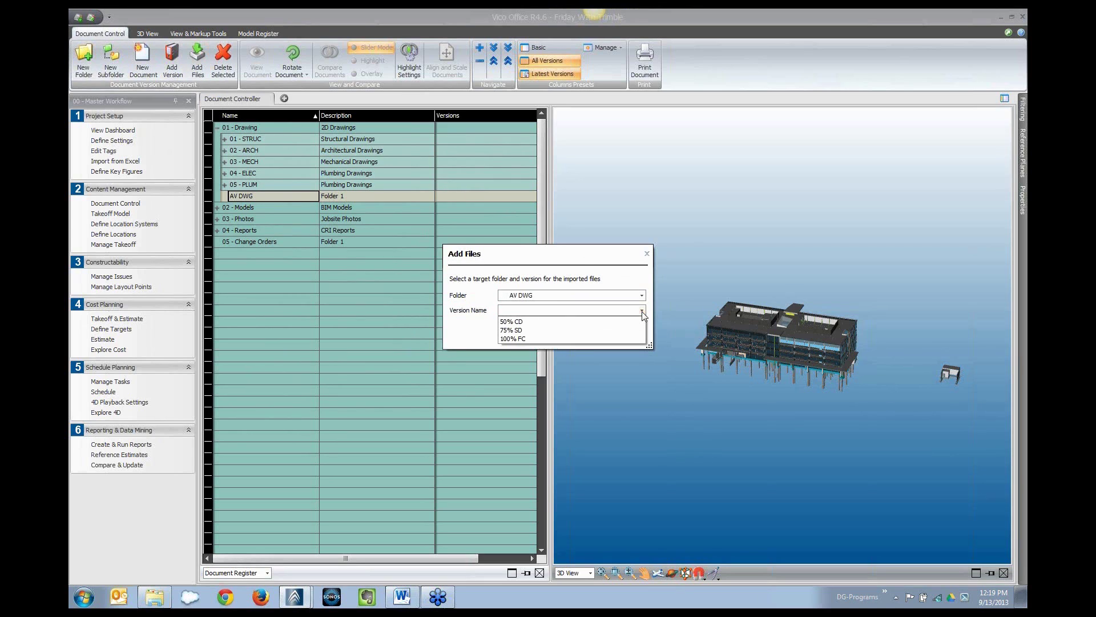
left_click(534, 322)
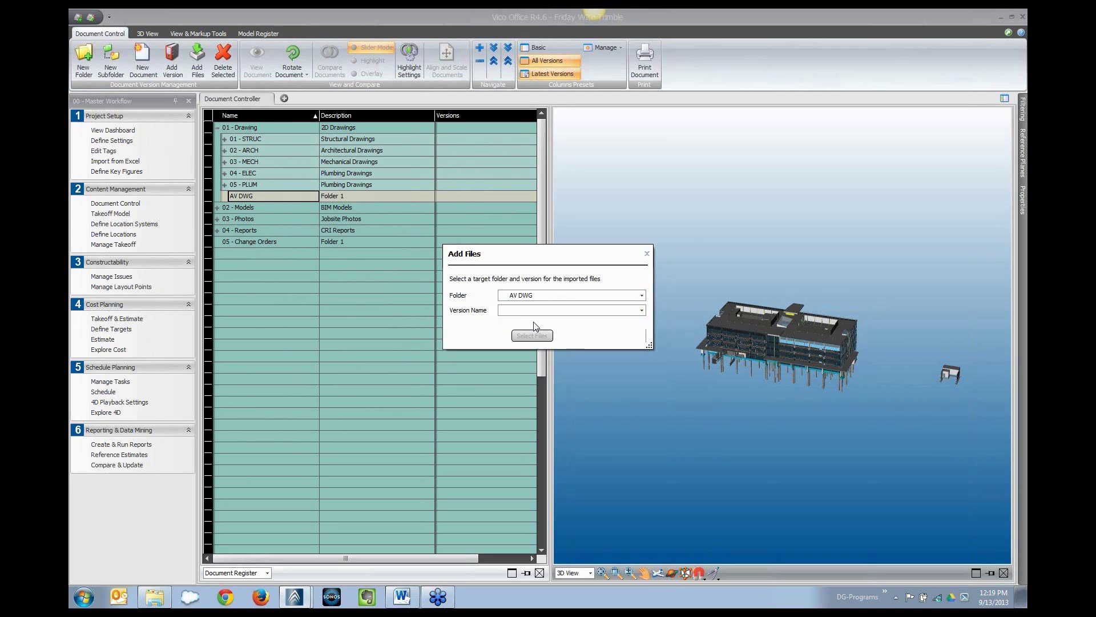
Step: Import AV2.01.pdf through AV2.04.pdf from the TRMB_02-AV_2012-02-09 folder inside Webinar
left_click(532, 336)
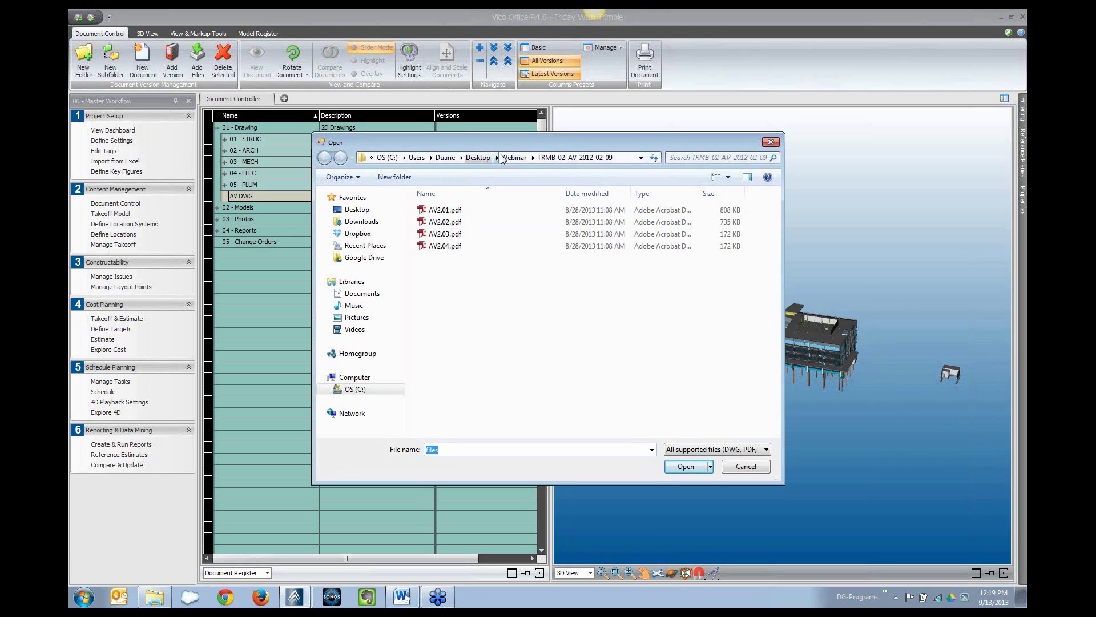
left_click(514, 158)
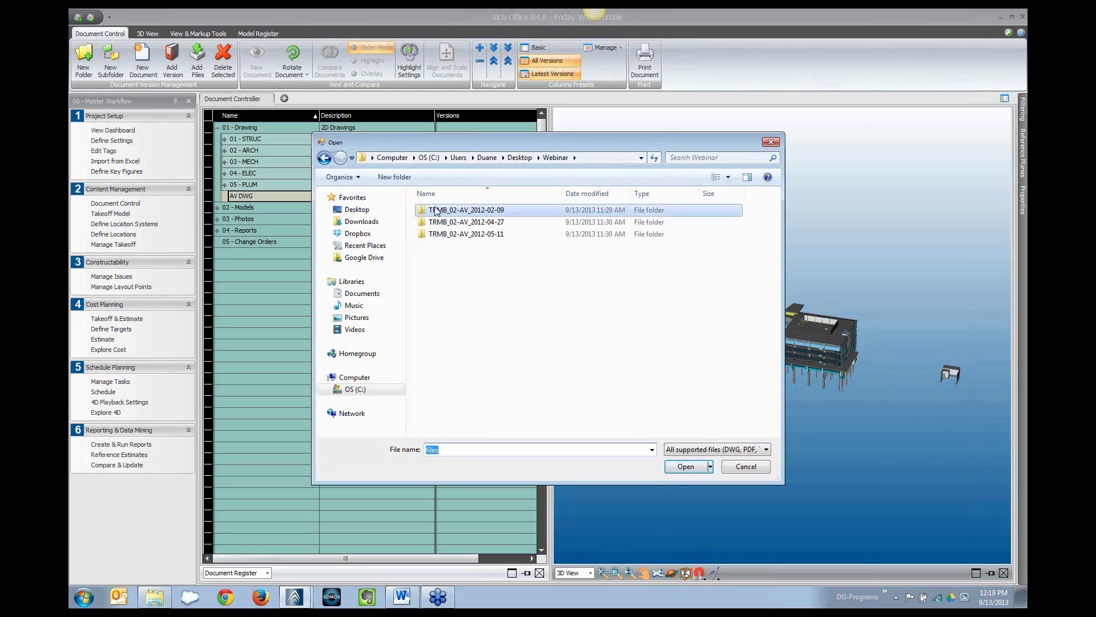
double_click(456, 211)
left_click(457, 211)
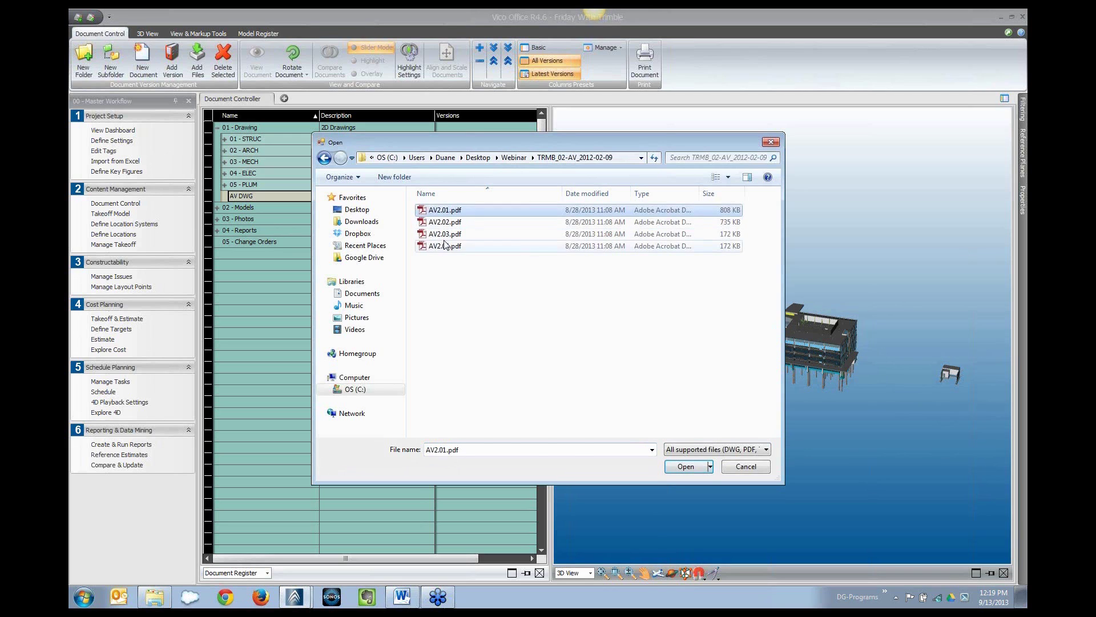
left_click(448, 246, "shift")
left_click(680, 469)
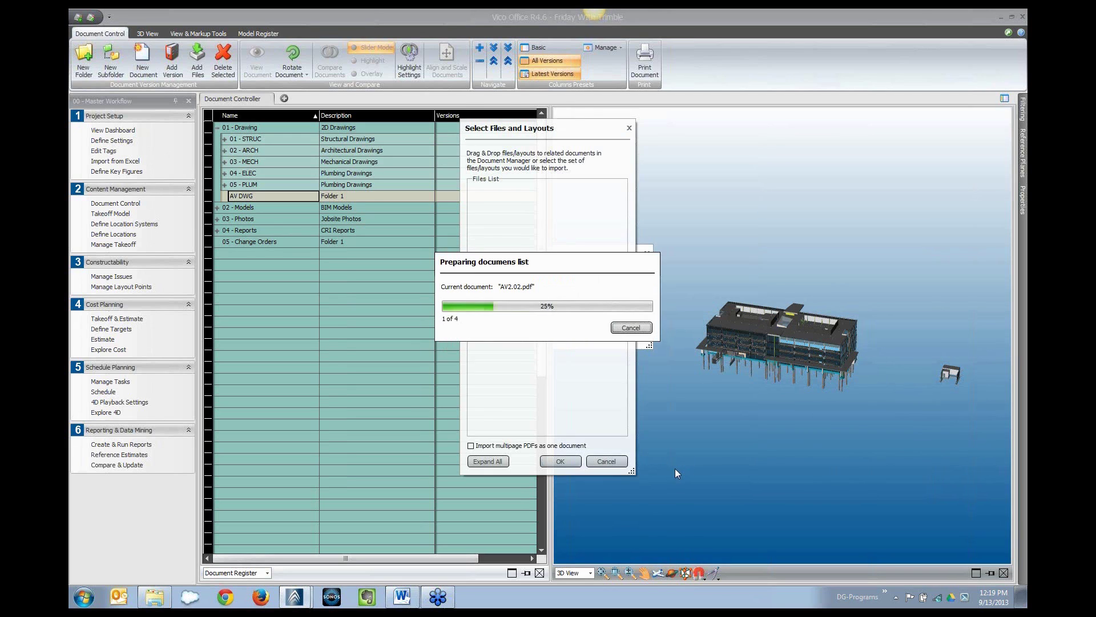
left_click(555, 462)
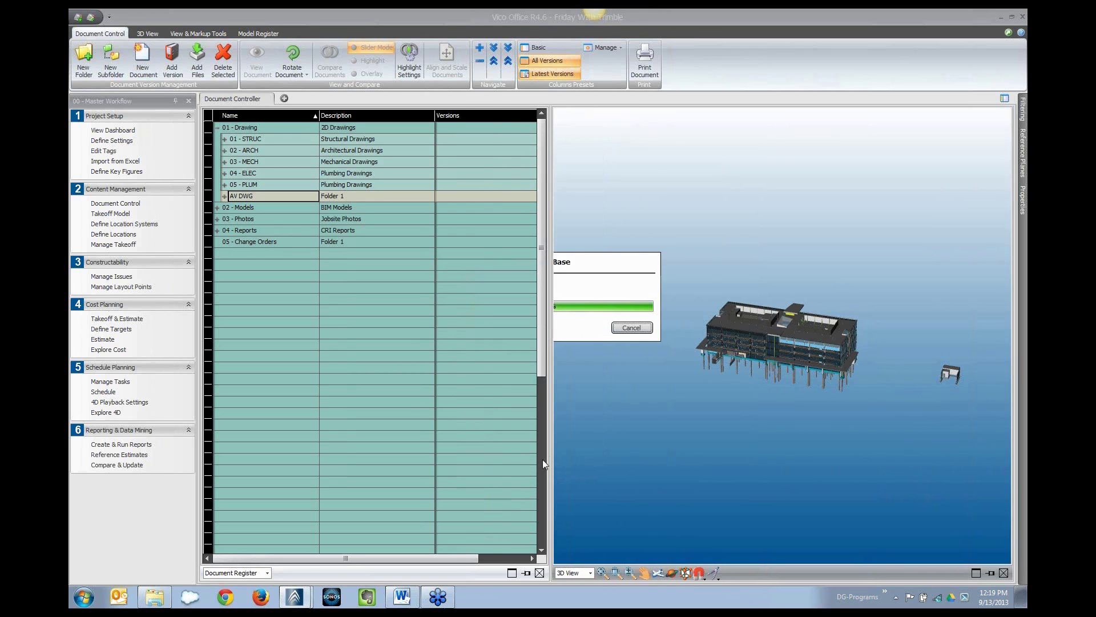
Step: Expand the AV DWG folder and examine the version status of its drawings in a slightly widened document list
left_click(224, 196)
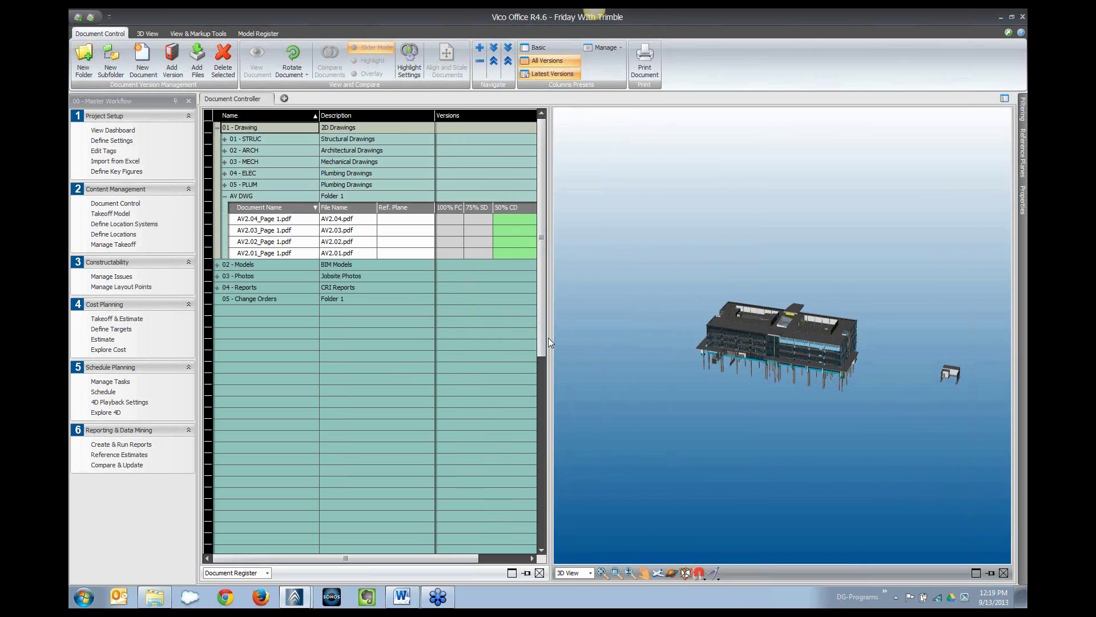
mouse_move(548, 341)
left_mouse_down()
mouse_move(578, 347)
mouse_move(557, 349)
left_mouse_up()
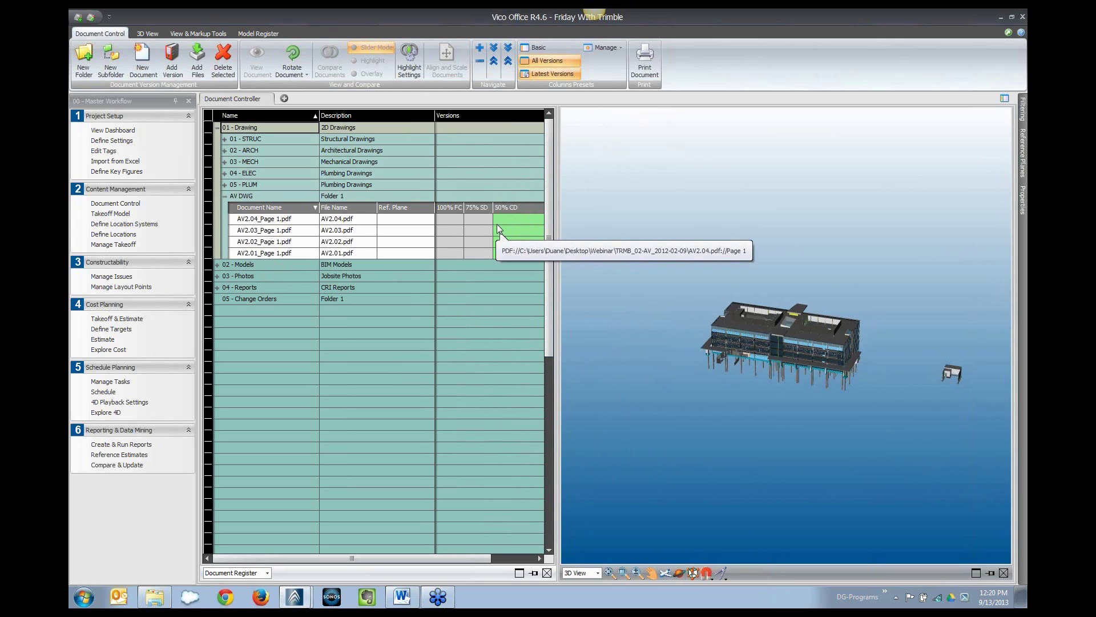
left_click(263, 197)
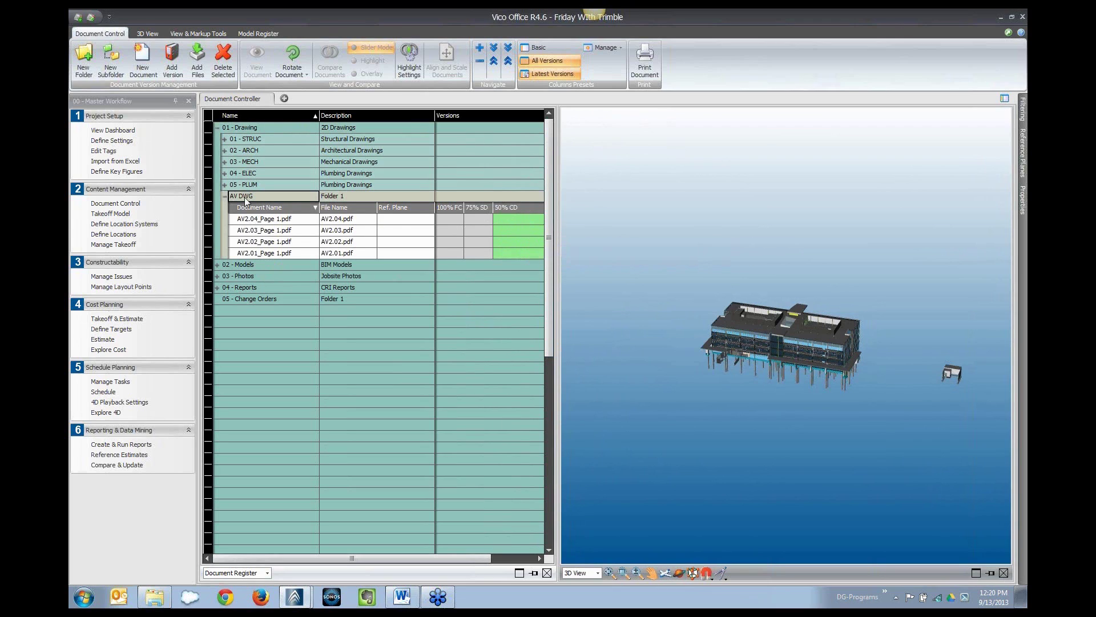
Step: Import AV2.01.pdf through AV2.04.pdf from the TRMB_02-AV_2012-04-27 folder into AV DWG under the version name 75% SD
left_click(198, 70)
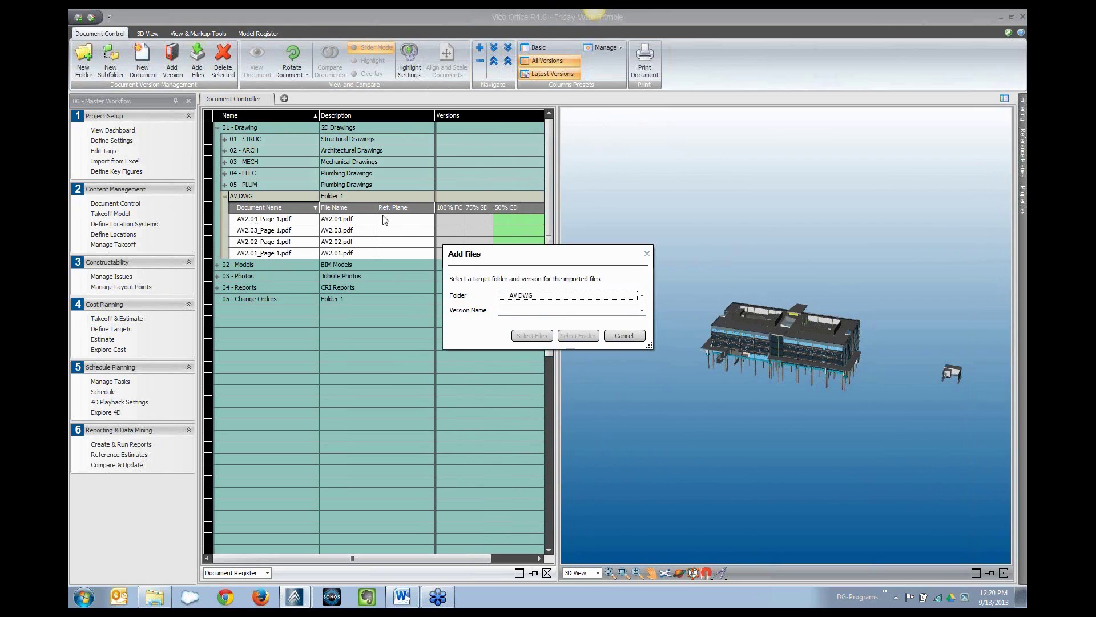
left_click(642, 311)
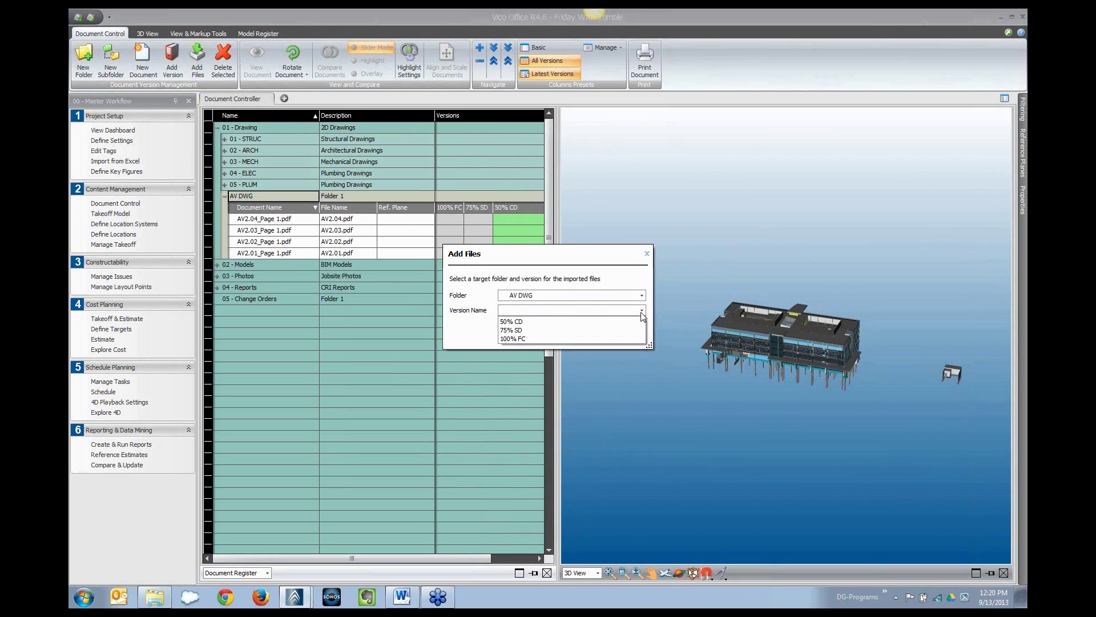
left_click(594, 330)
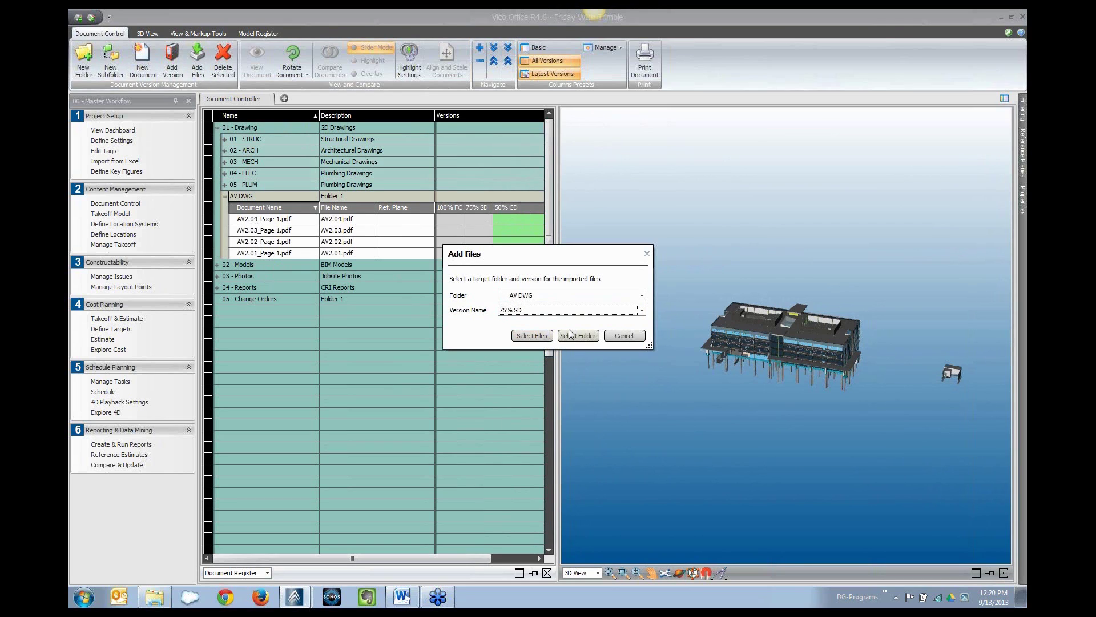
left_click(536, 337)
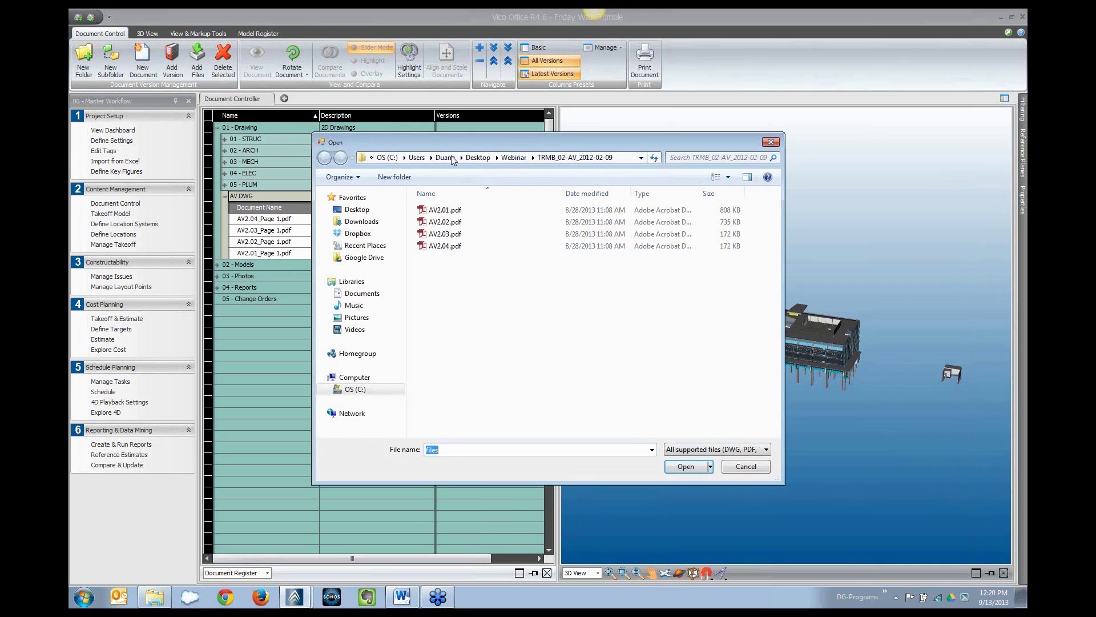
left_click(514, 158)
left_click(478, 226)
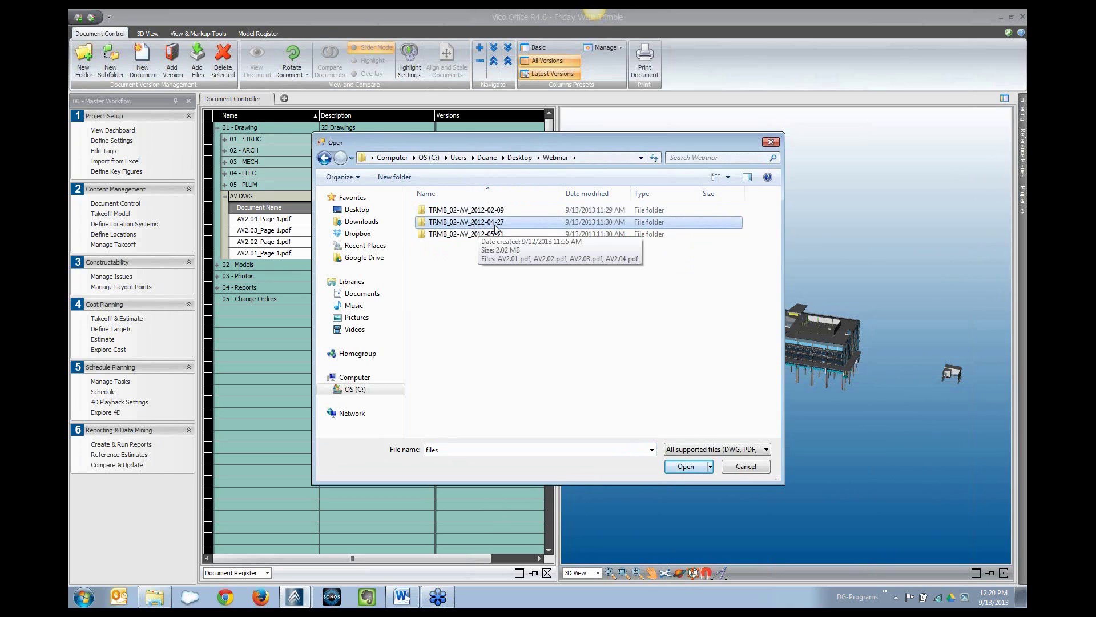
left_click(685, 466)
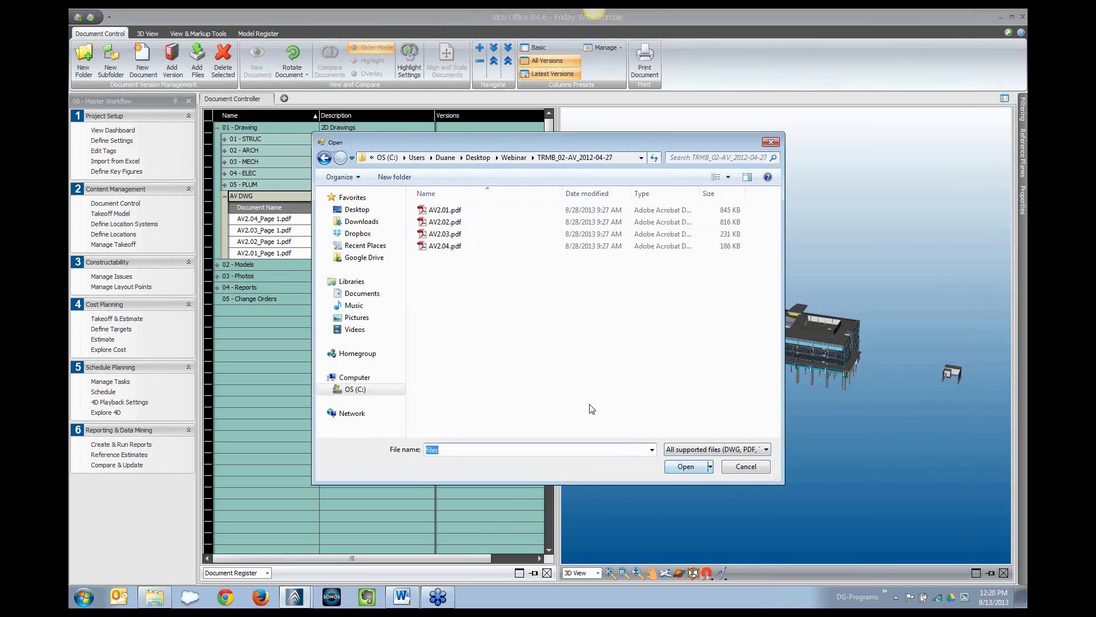
left_click(443, 210)
left_click(445, 246, "shift")
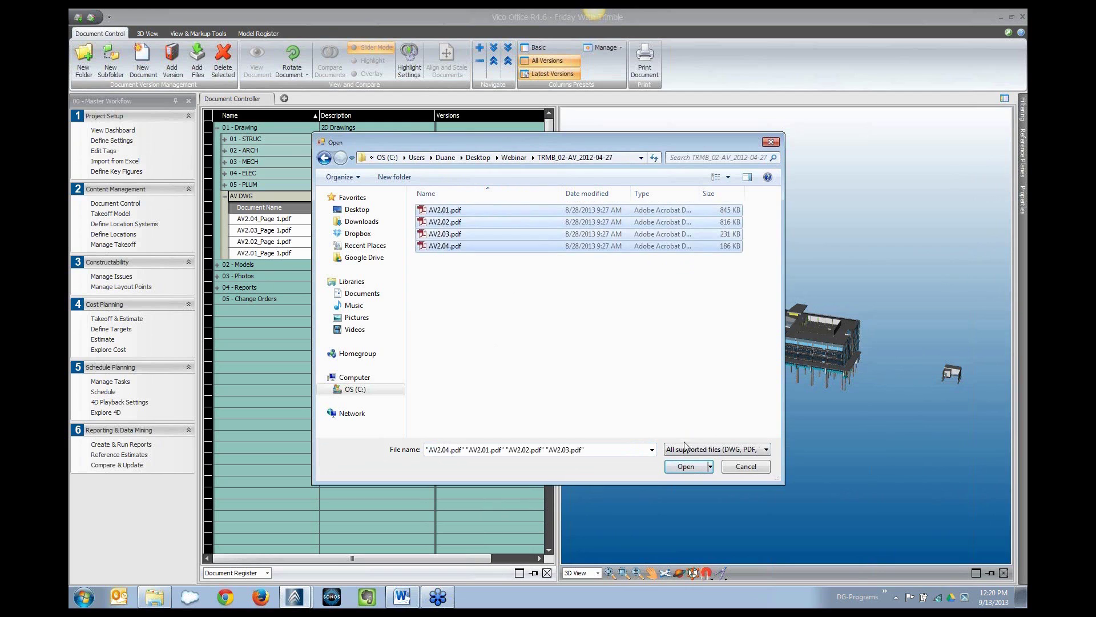
left_click(688, 466)
key("Return")
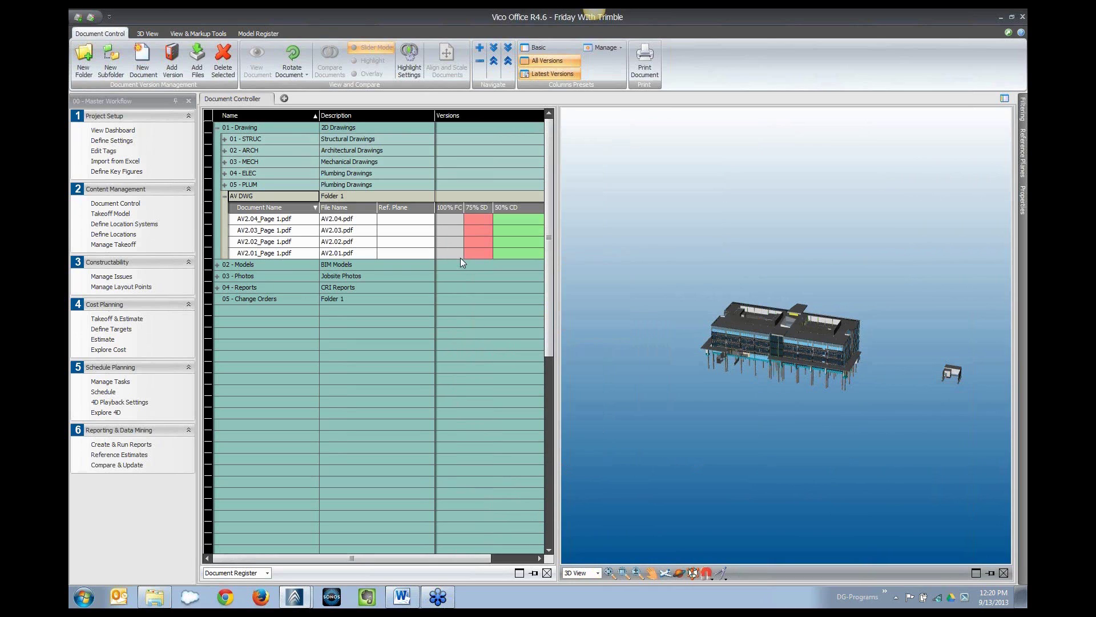
Step: Import the drawing PDFs AV2.01 through AV2.04 from the TRMB_02-AV_2012-05-11 folder into AV DWG as version 100% FC
left_click(196, 67)
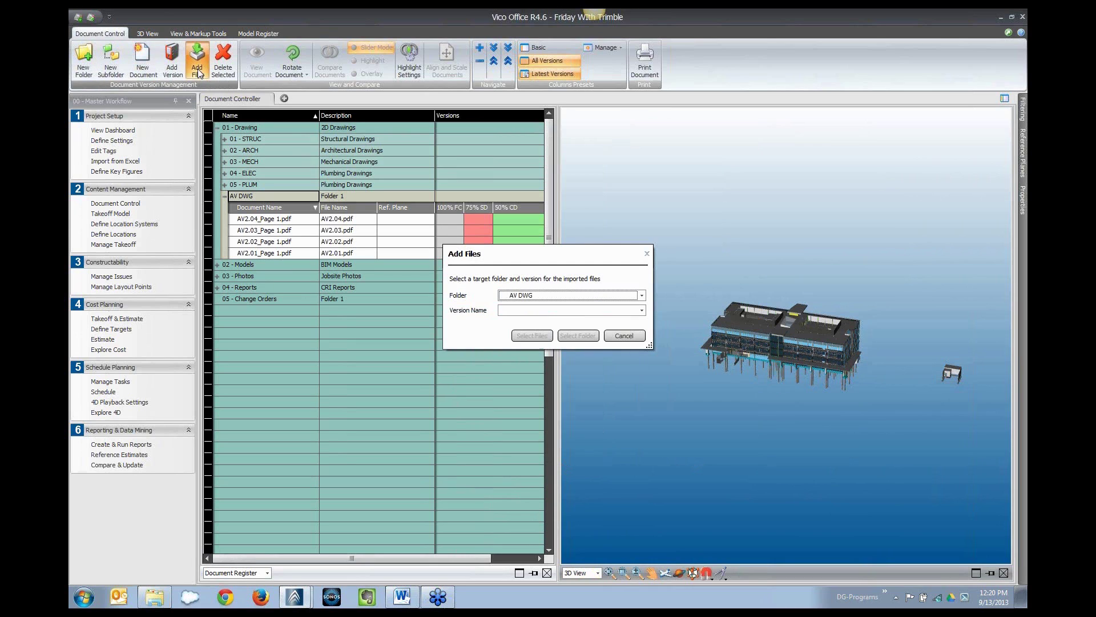
left_click(642, 310)
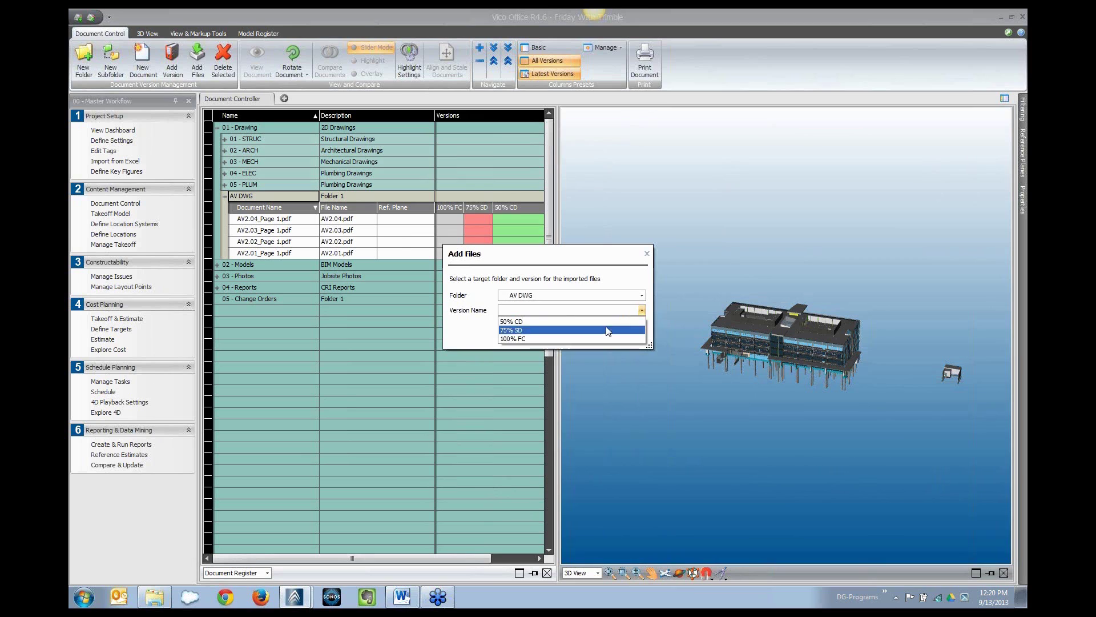
left_click(539, 338)
left_click(528, 335)
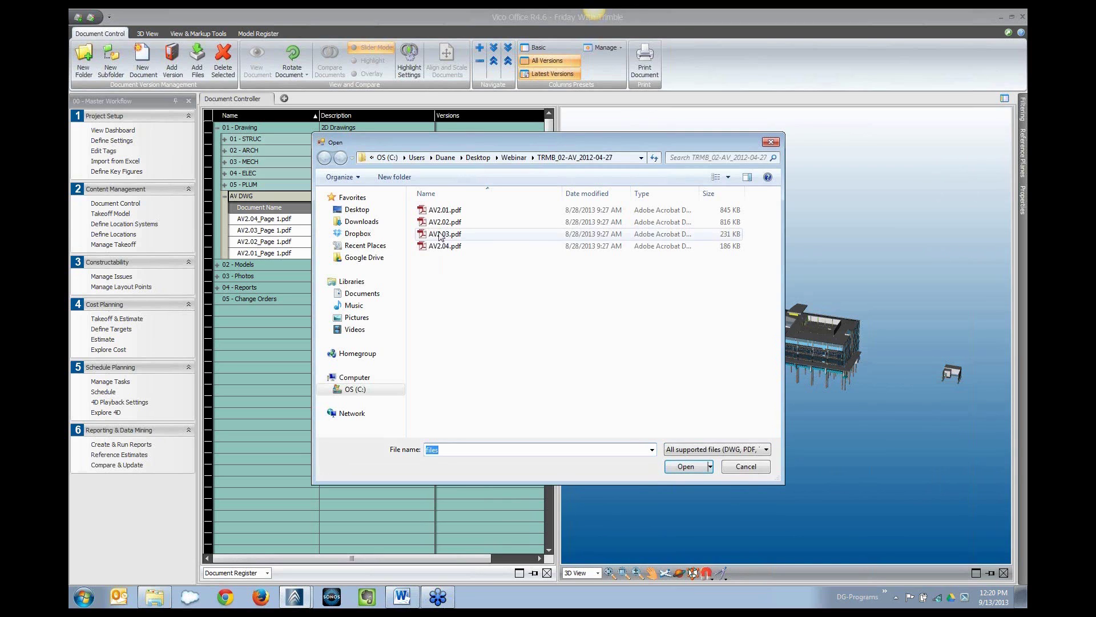
left_click(512, 163)
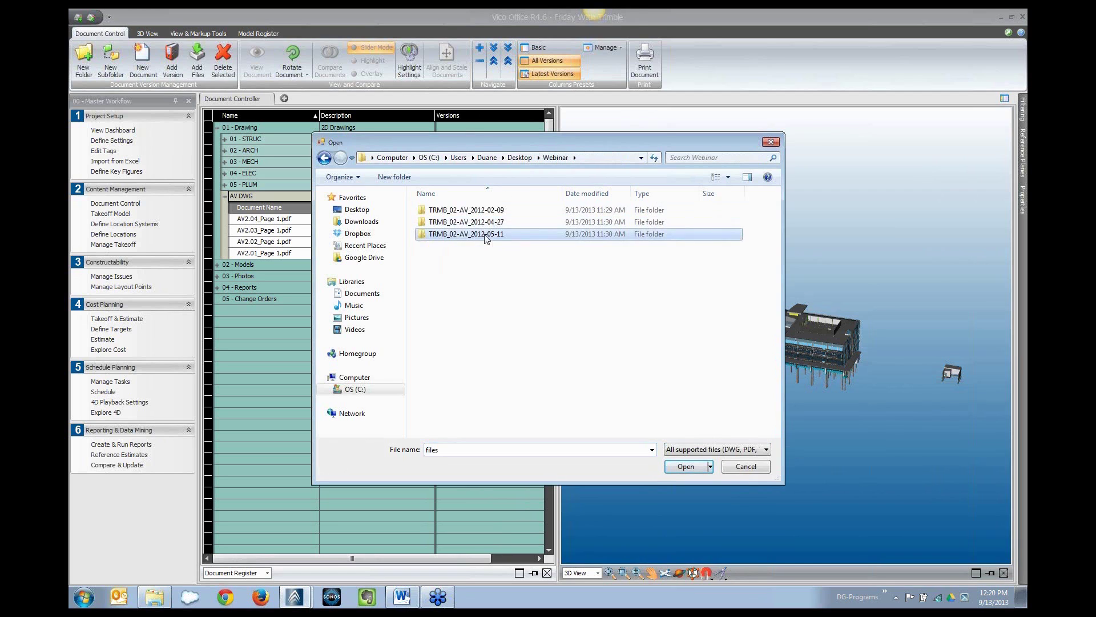
double_click(465, 233)
left_click_drag(477, 205, 479, 271)
key("Return")
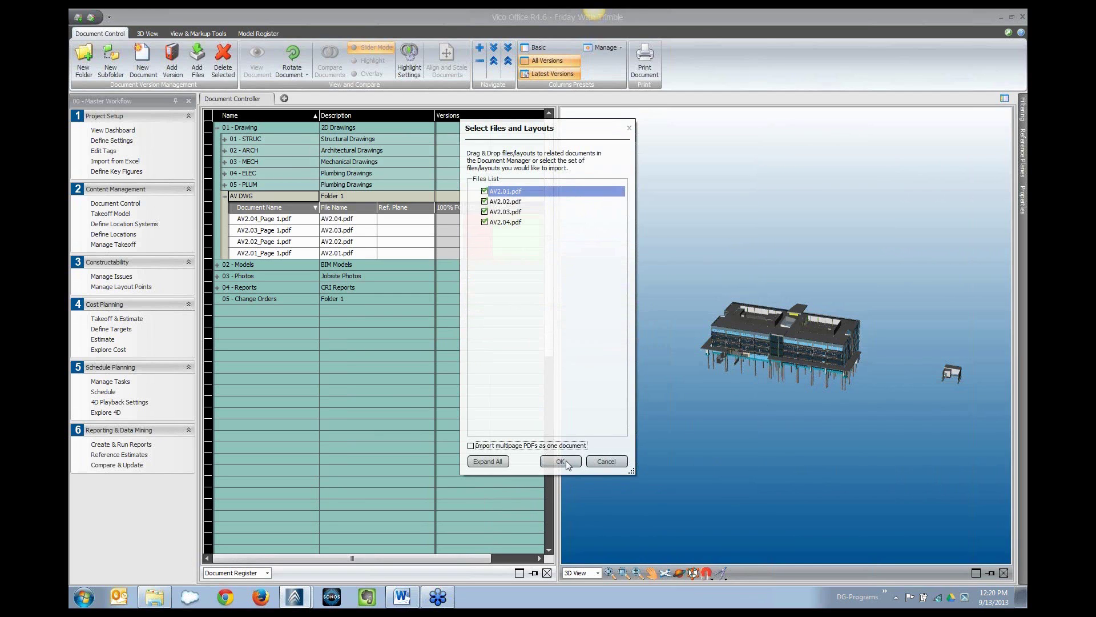
left_click(568, 466)
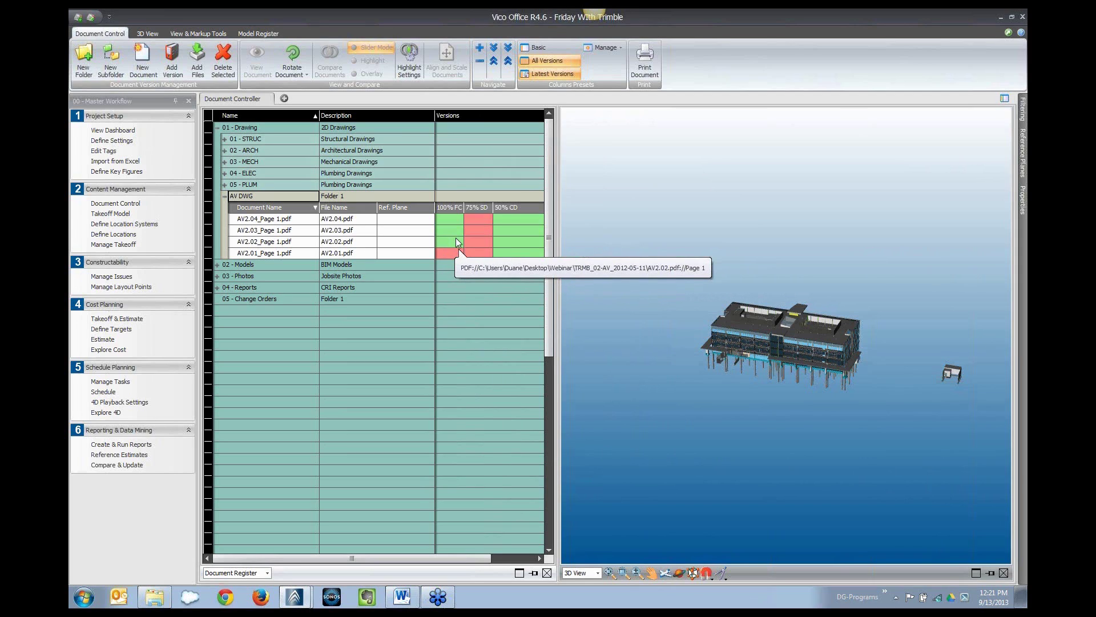
Step: Collapse AV DWG, expand 01 - STRUC and sort its Floor Plans drawings by document name in ascending order
left_click(225, 196)
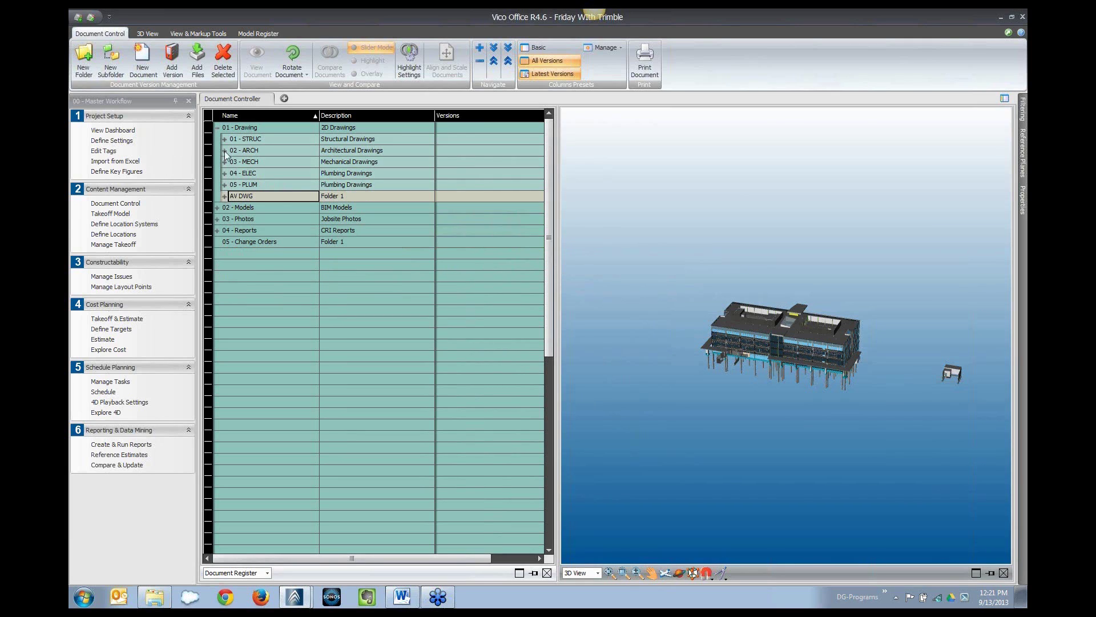
left_click(225, 139)
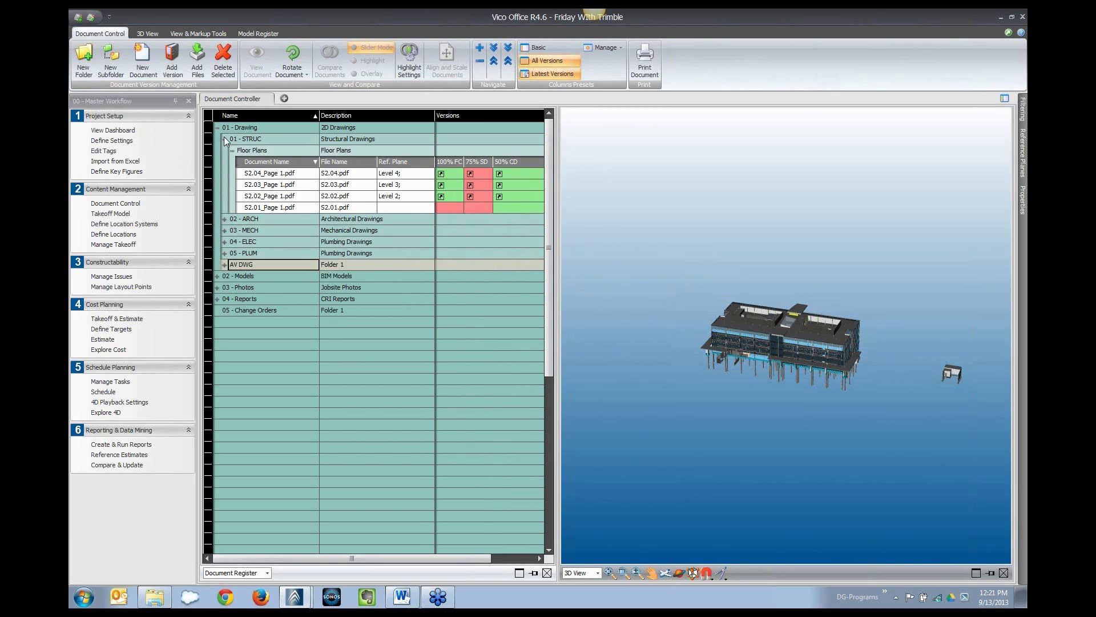
left_click(453, 188)
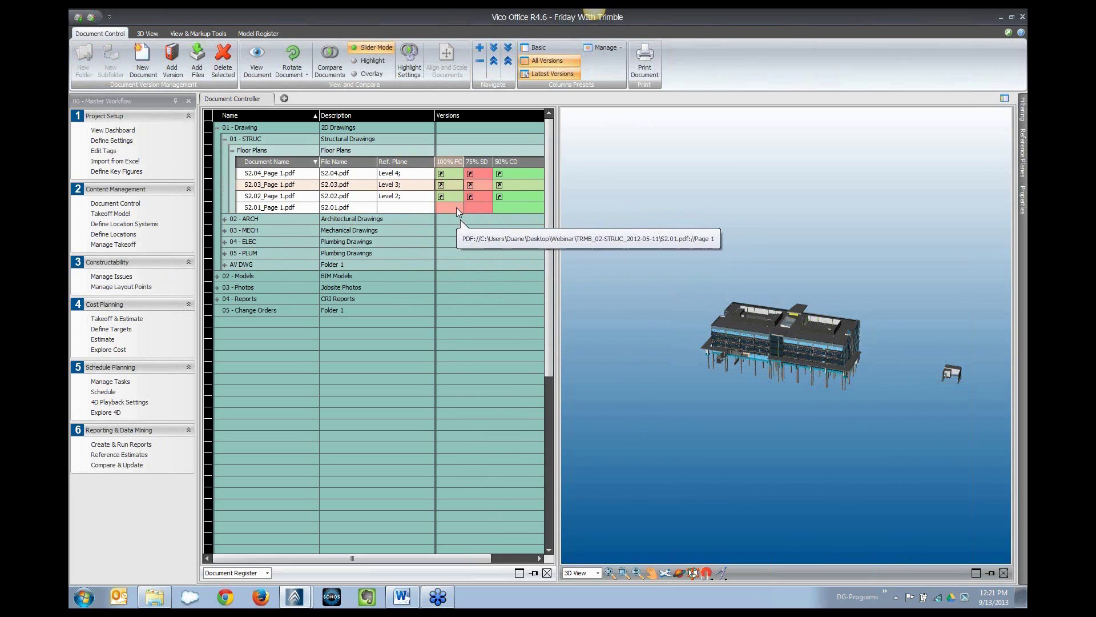
left_click(457, 207)
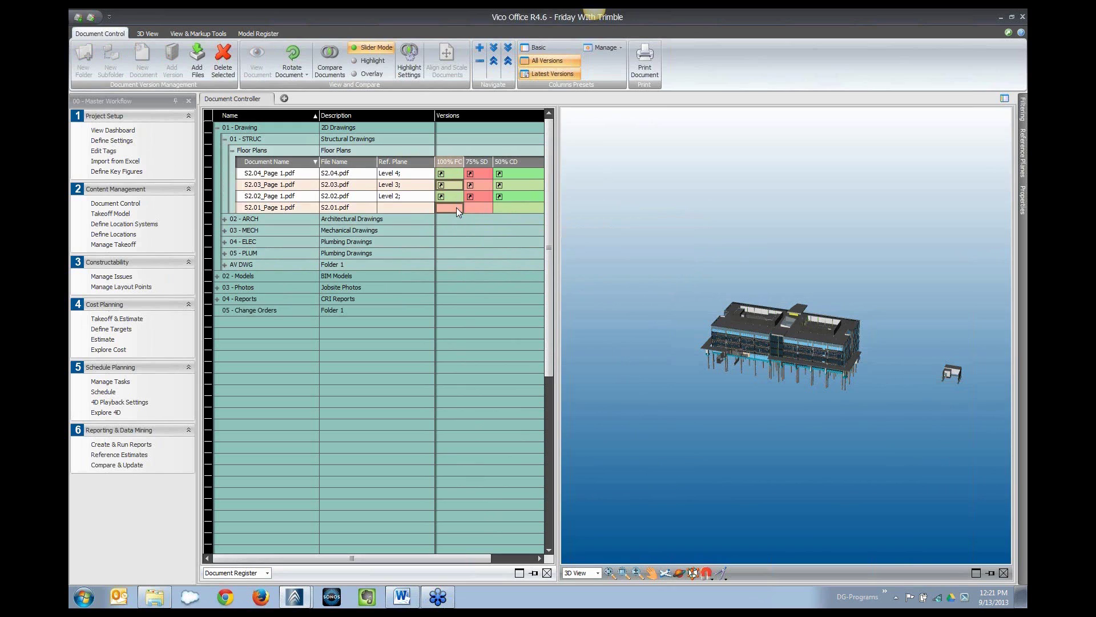
left_click(311, 162)
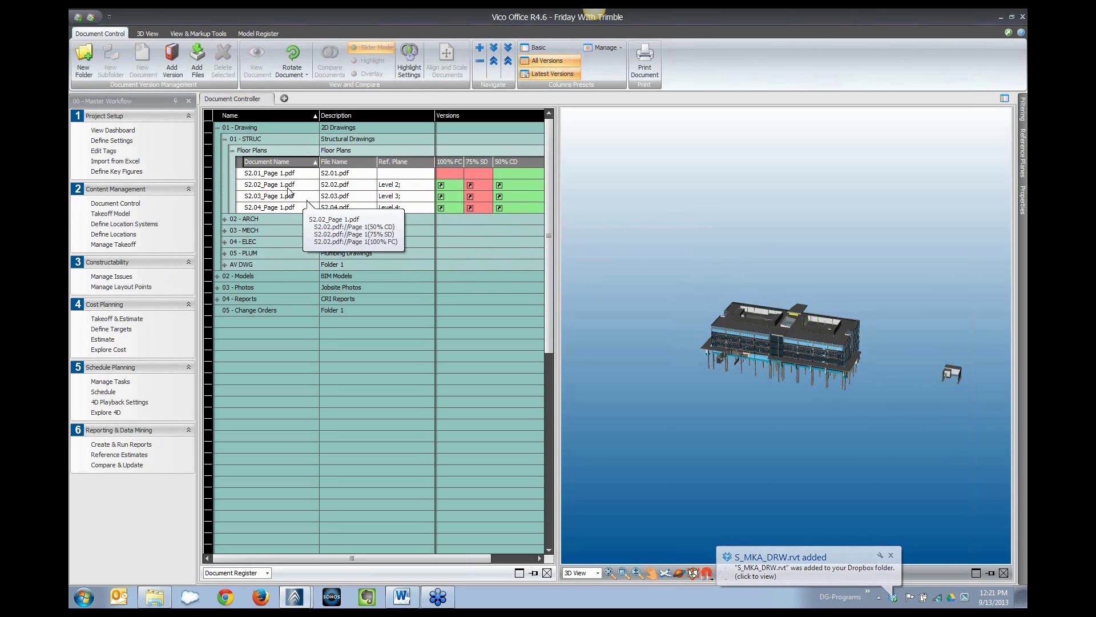
Step: Compare the 100% FC versions of S2.02 and S2.04 in Slider Mode, shifting the divider to reveal more of S2.04
left_click(288, 188)
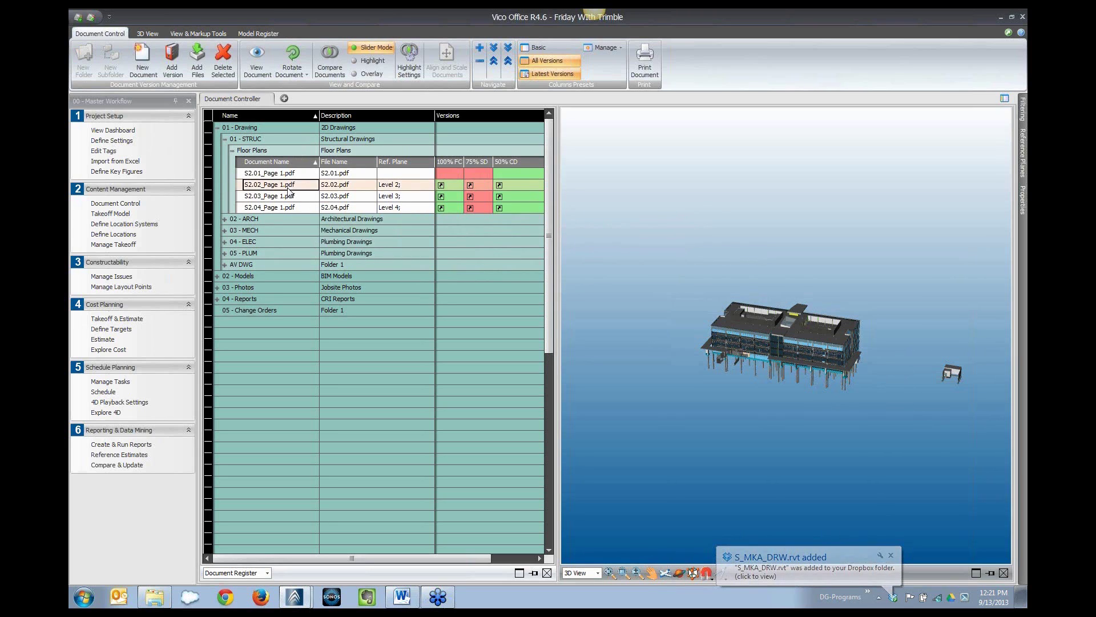
left_click(447, 186)
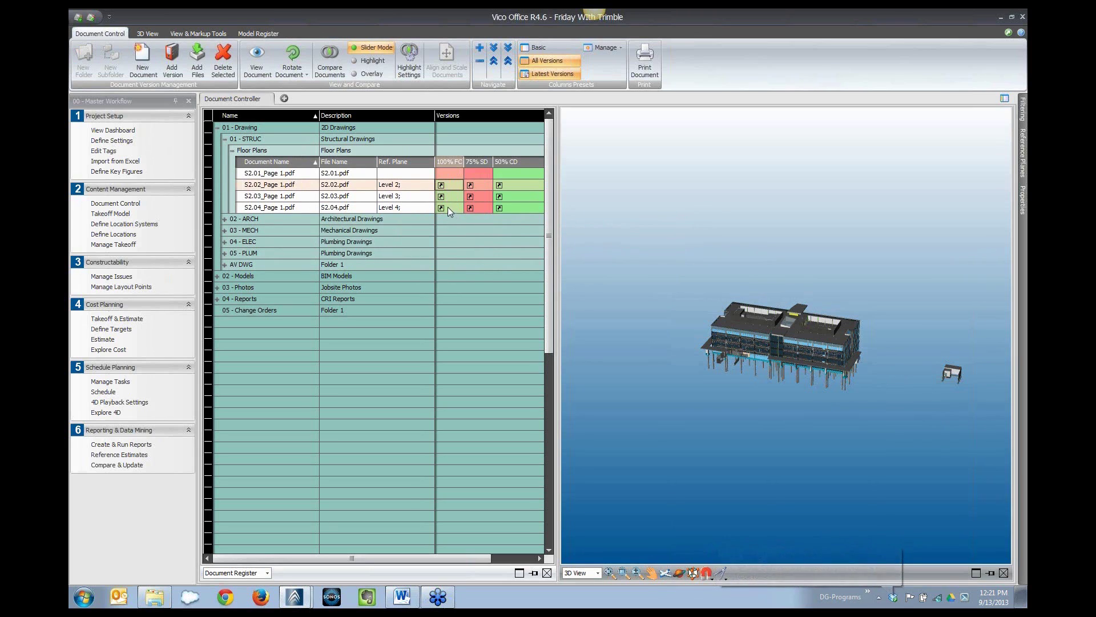
left_click(447, 207)
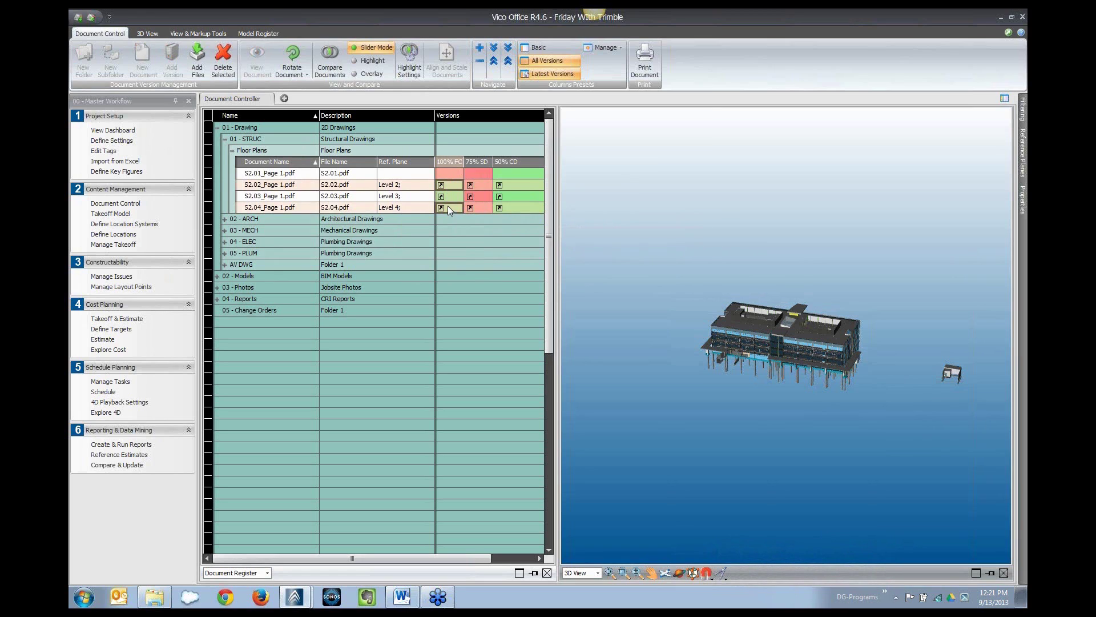
left_click(330, 60)
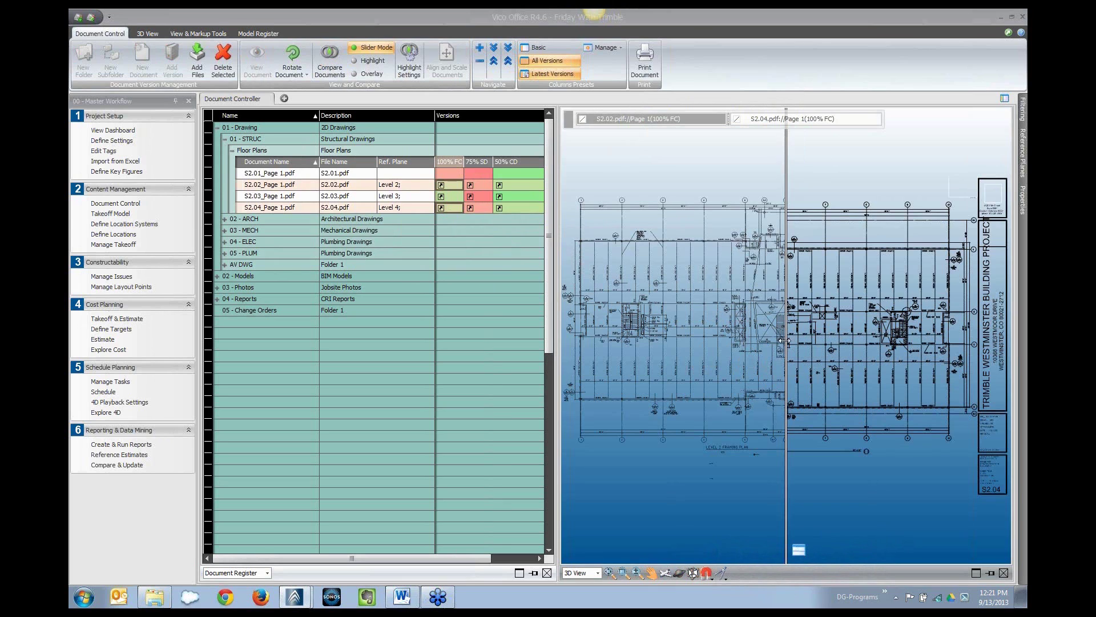
left_click_drag(784, 341, 714, 369)
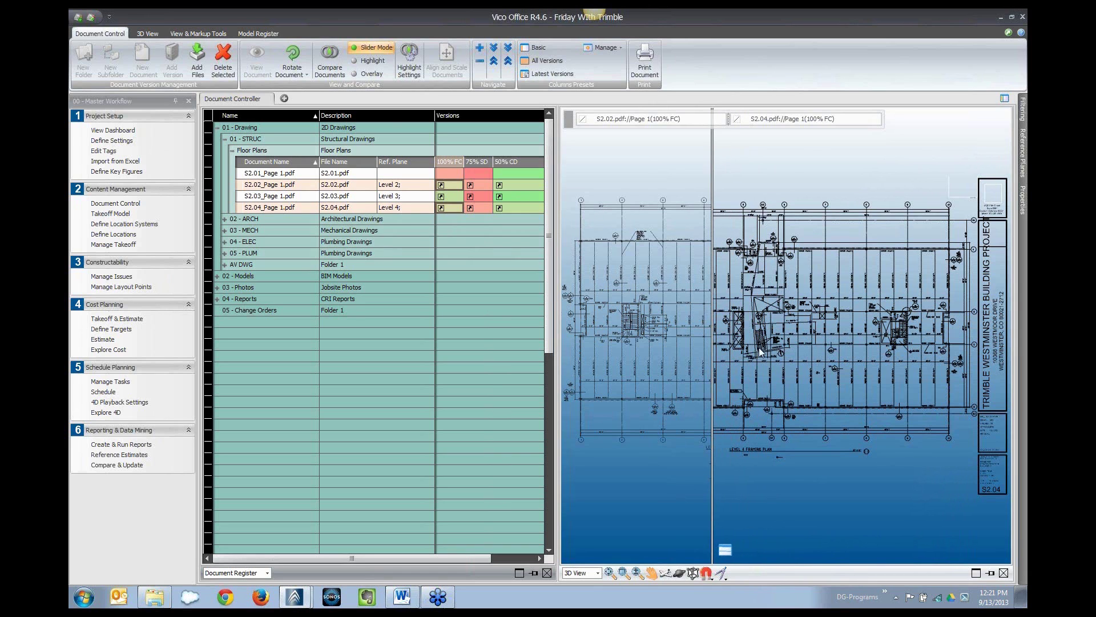
scroll(774, 337, "up", 4)
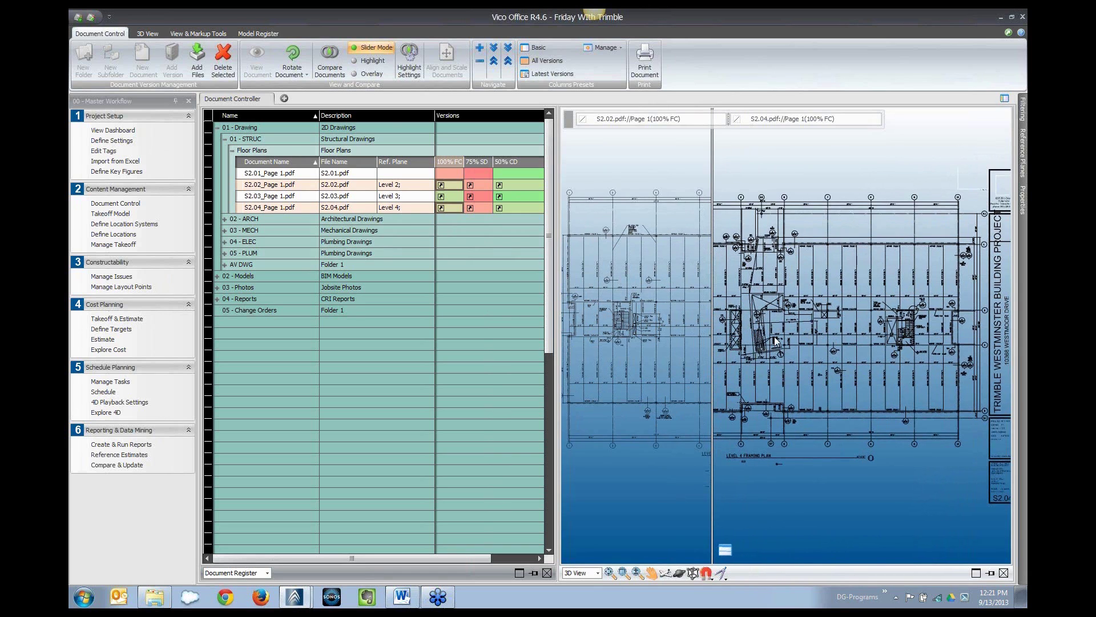
scroll(774, 337, "up", 2)
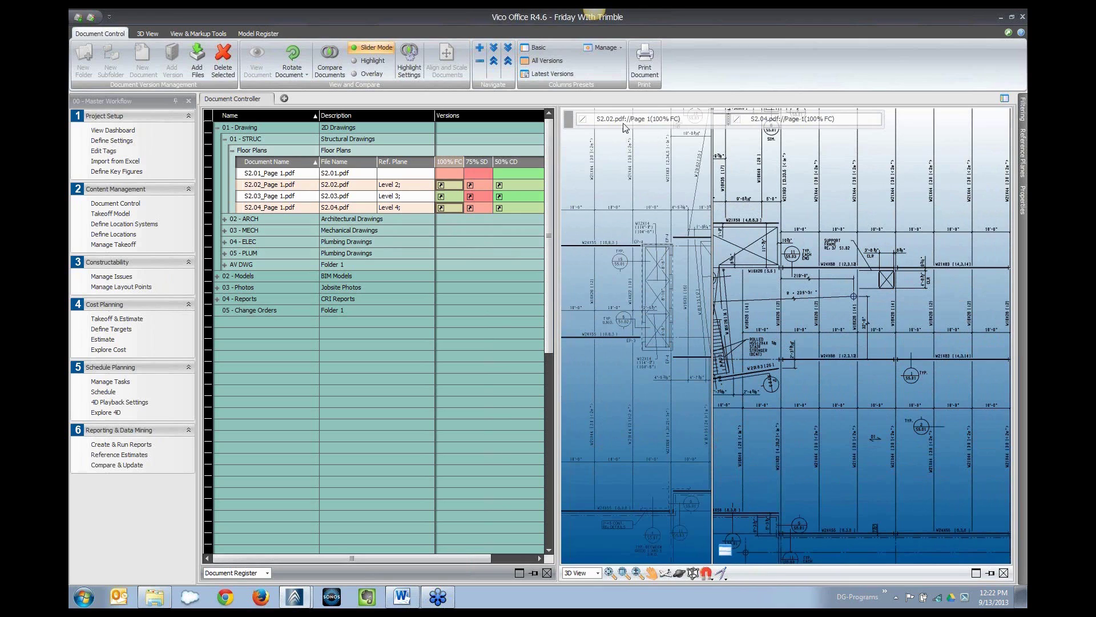
Step: Colour the S2.02 drawing light cyan and the S2.04 drawing orange in the comparison
left_click(581, 119)
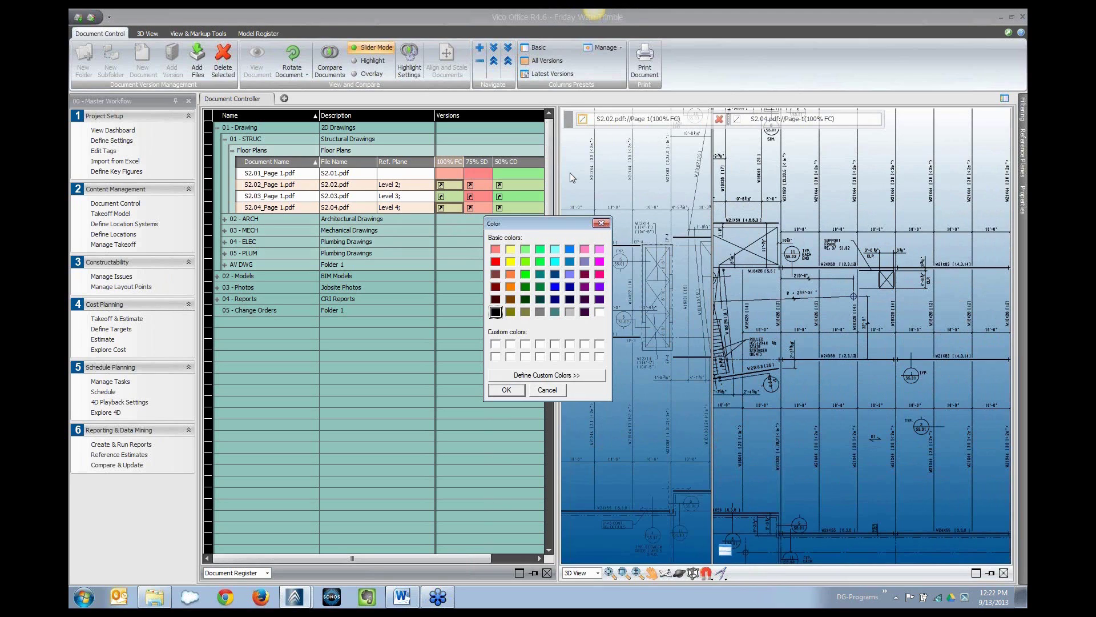
left_click(557, 252)
left_click(511, 390)
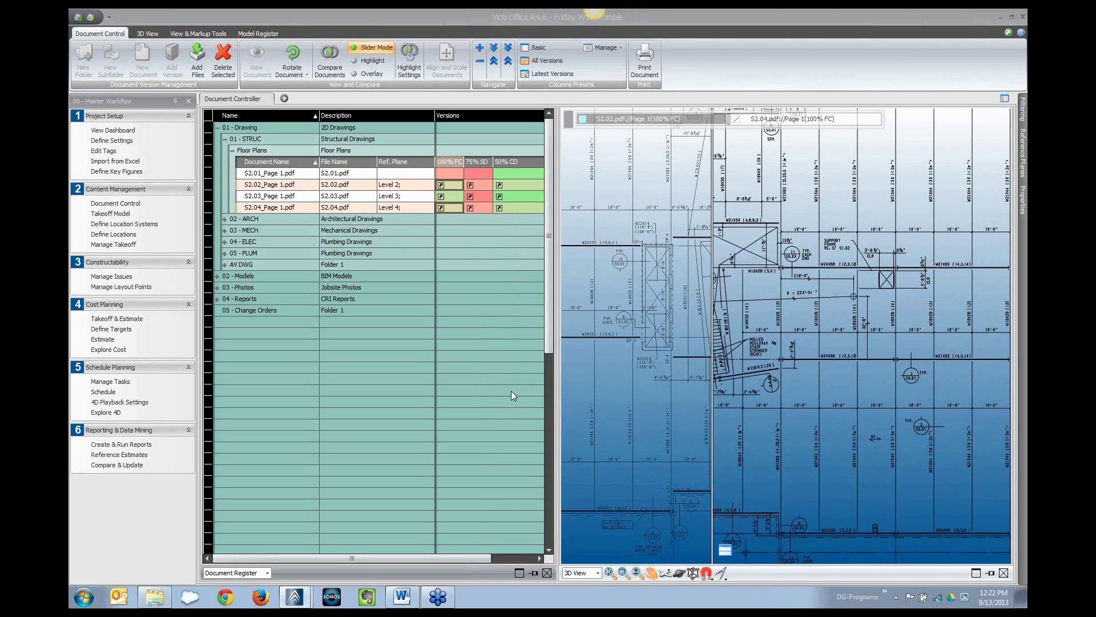
left_click(737, 120)
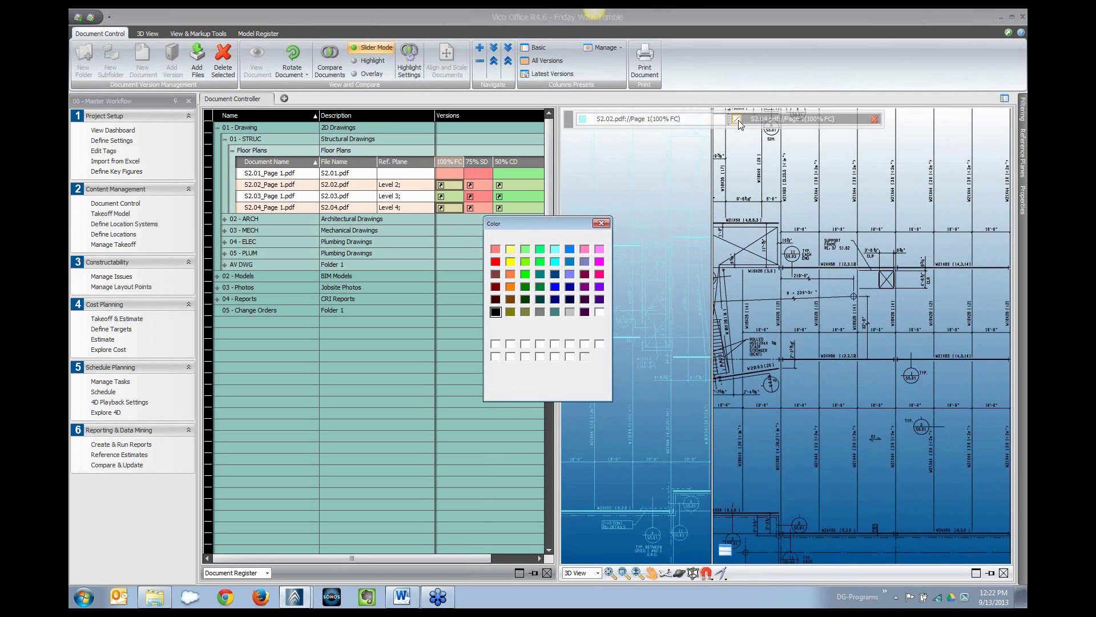
left_click(510, 288)
left_click(508, 390)
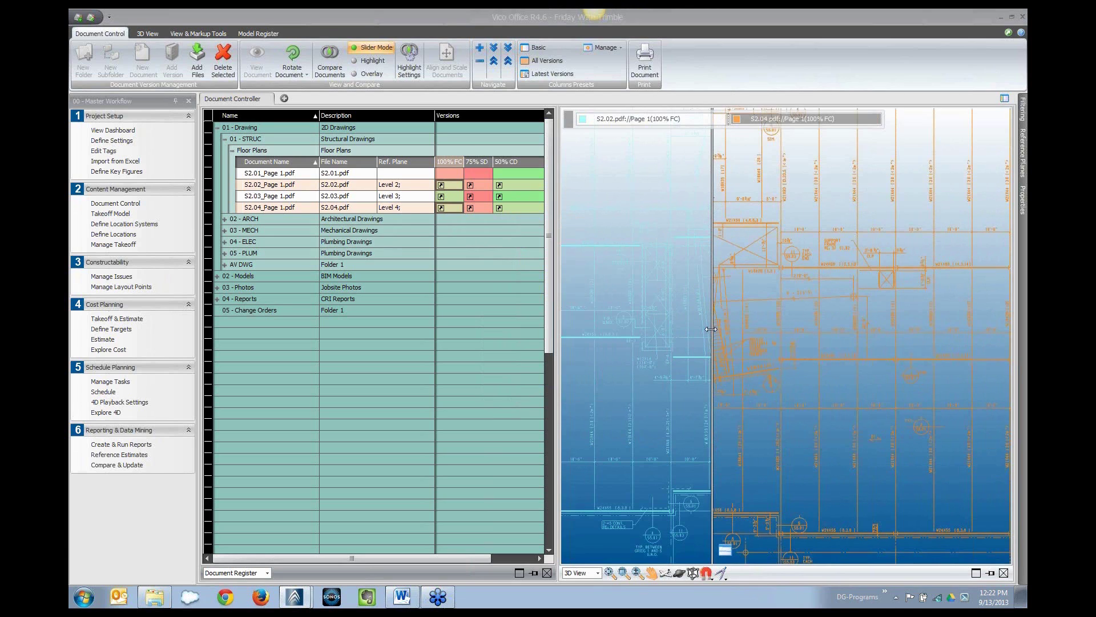
Step: Compare the coloured drawings by moving the vertical divider, and repeat the check with a horizontal divider moved slightly upward
left_click_drag(710, 329, 738, 383)
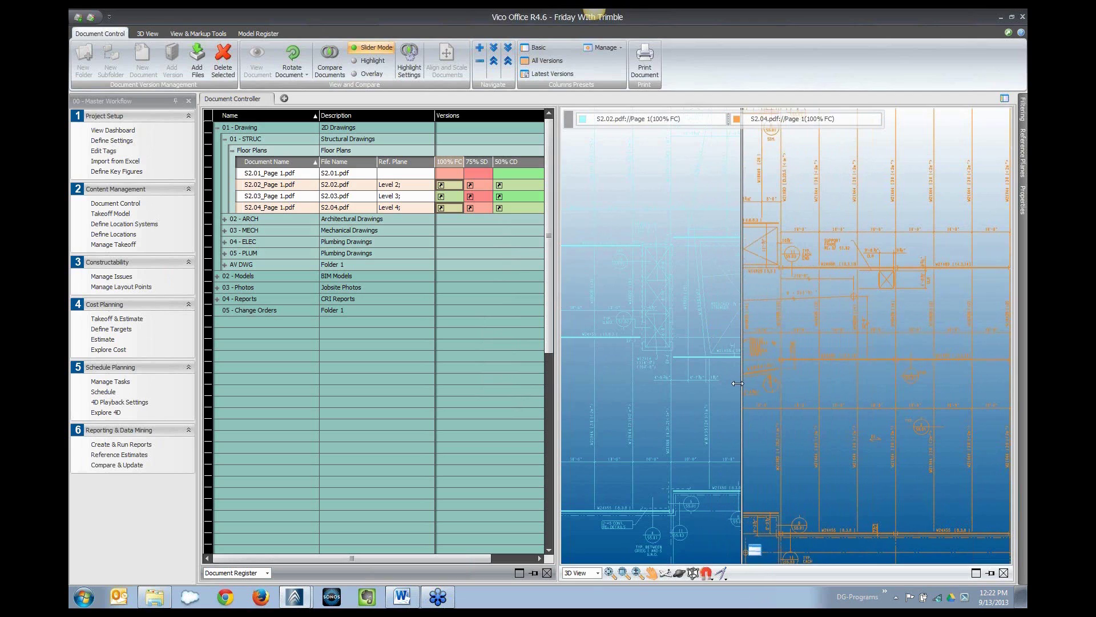
left_click(753, 551)
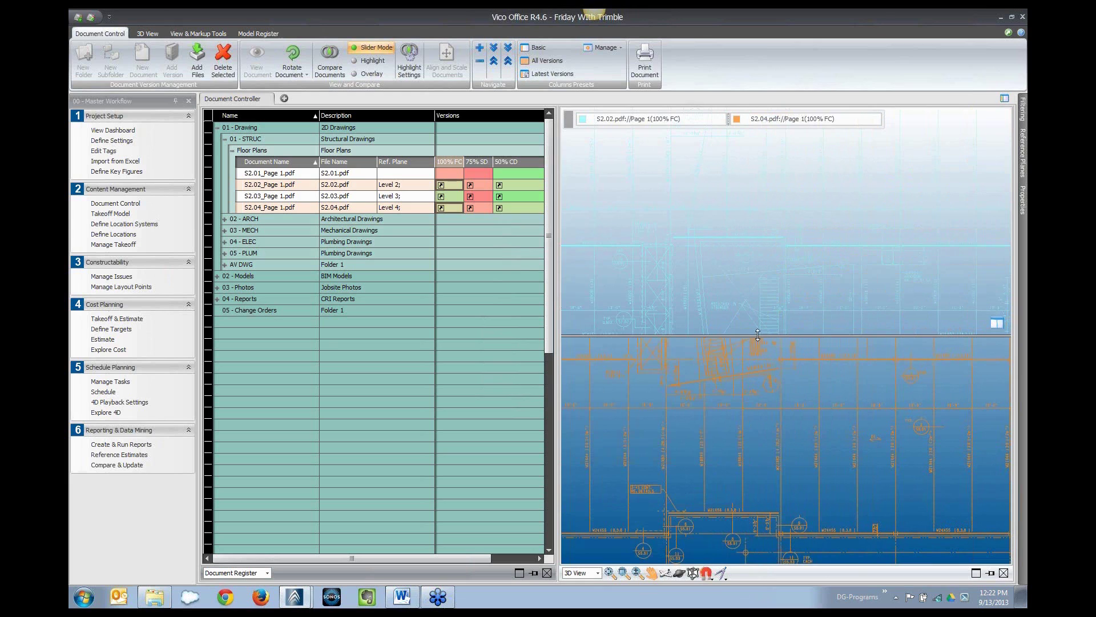
mouse_move(759, 337)
left_mouse_down()
mouse_move(765, 174)
mouse_move(763, 320)
left_mouse_up()
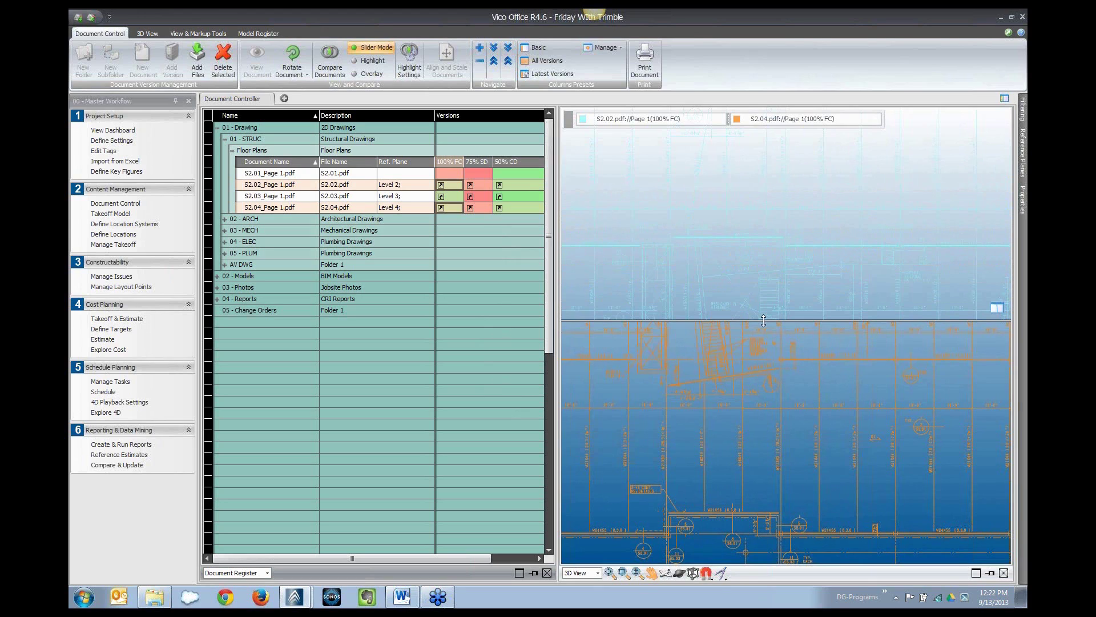
Step: Switch the comparison of S2.02 and S2.04 to Overlay and inspect the superimposed drawings
left_click(368, 73)
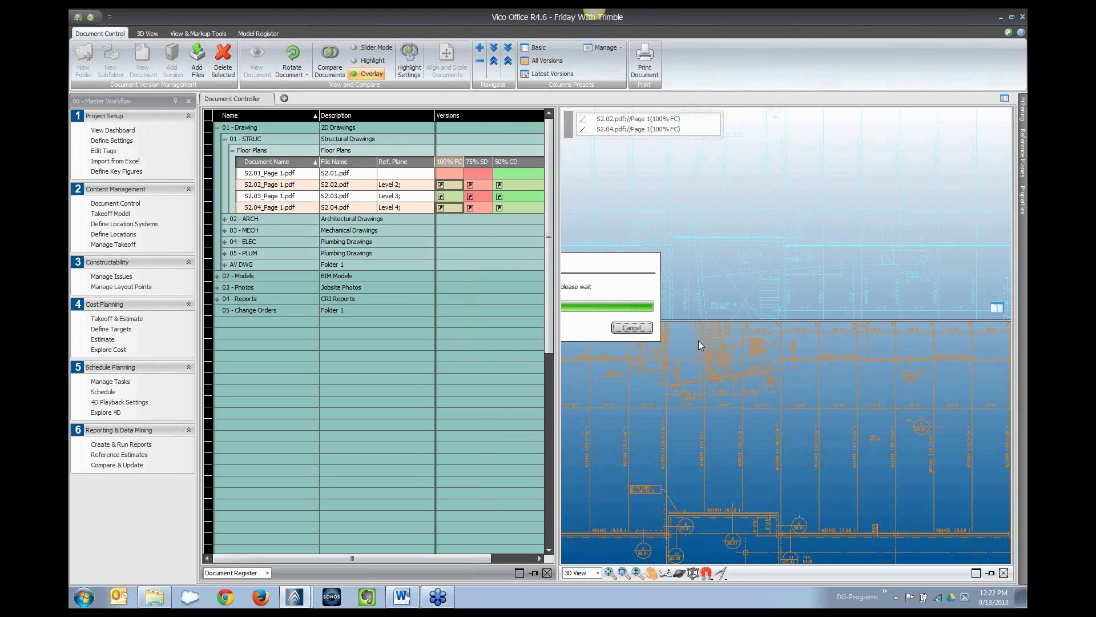
scroll(772, 338, "up", 3)
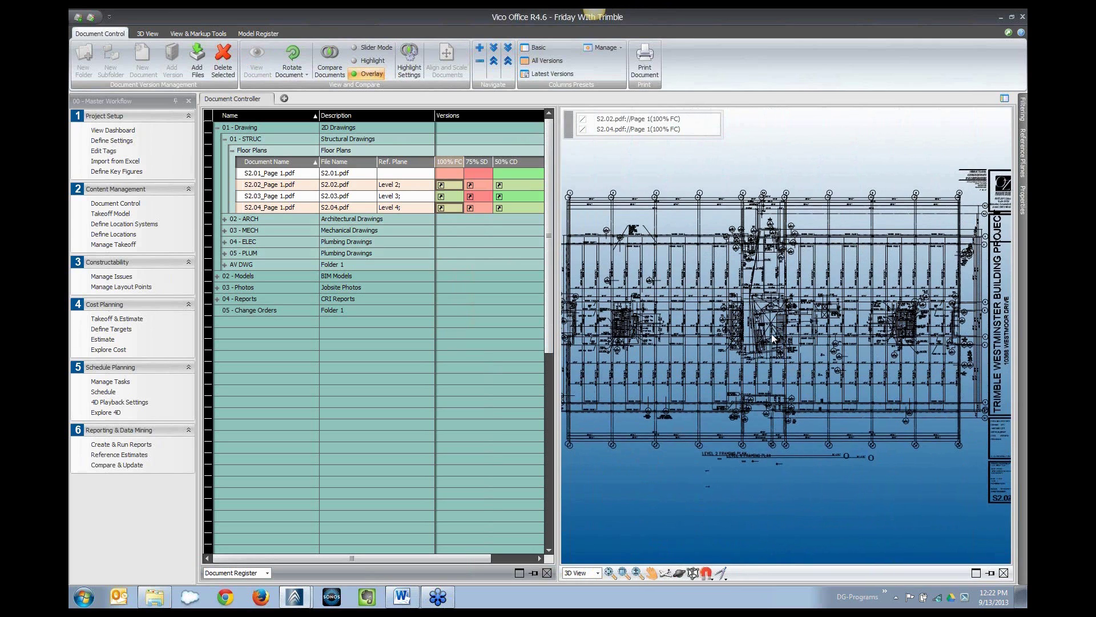
Step: Examine the central stair and shaft area up close in the overlay of drawings S2.02 and S2.04
scroll(772, 337, "up", 3)
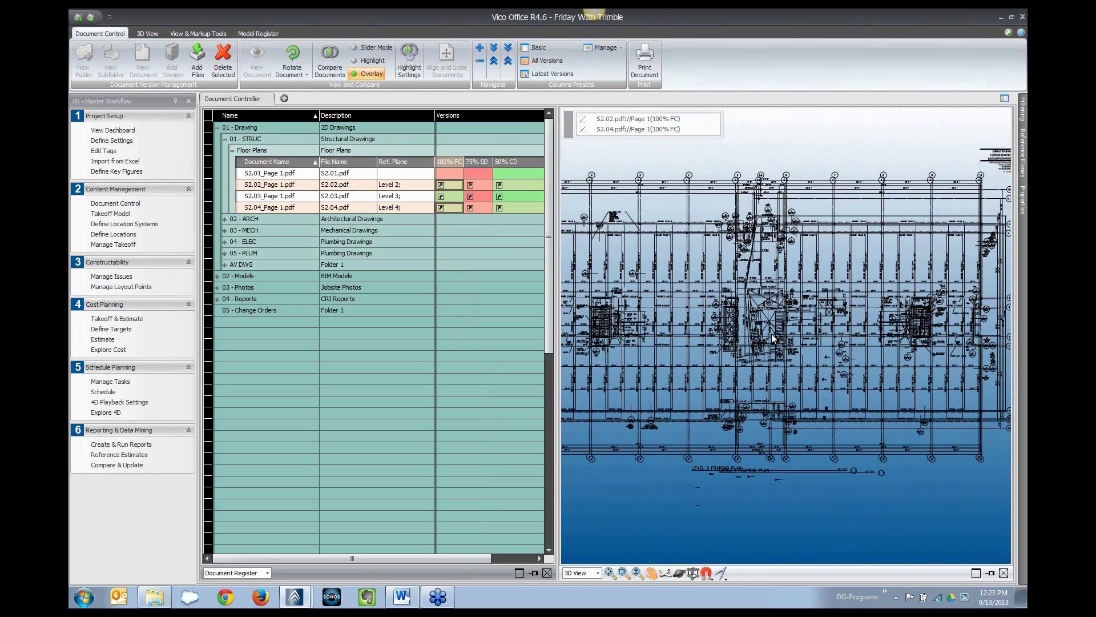
scroll(772, 338, "up", 3)
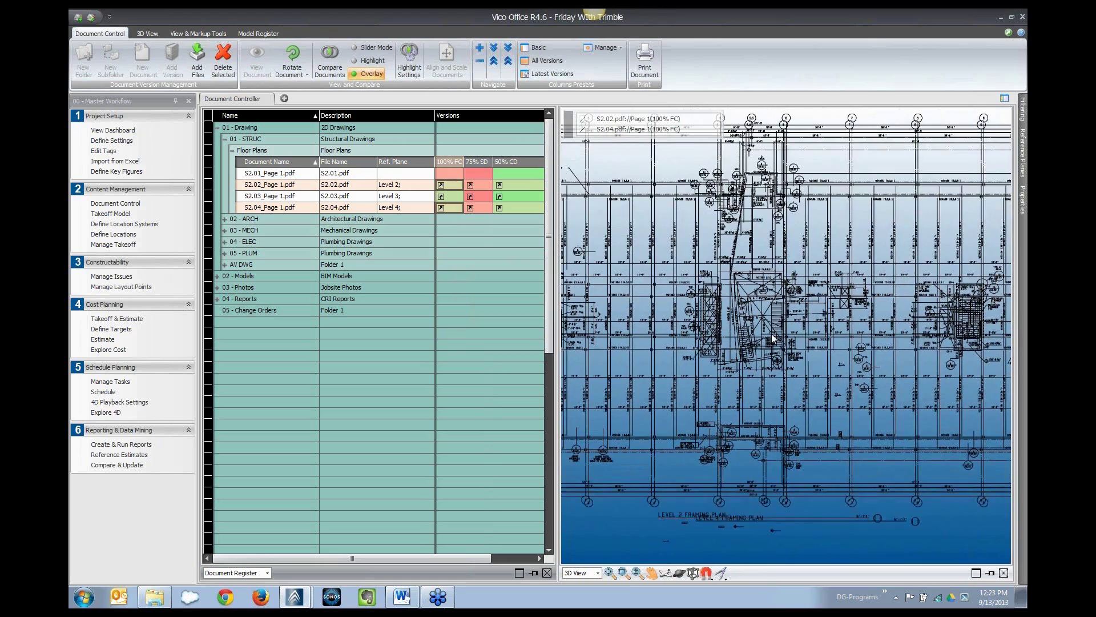
scroll(771, 338, "up", 3)
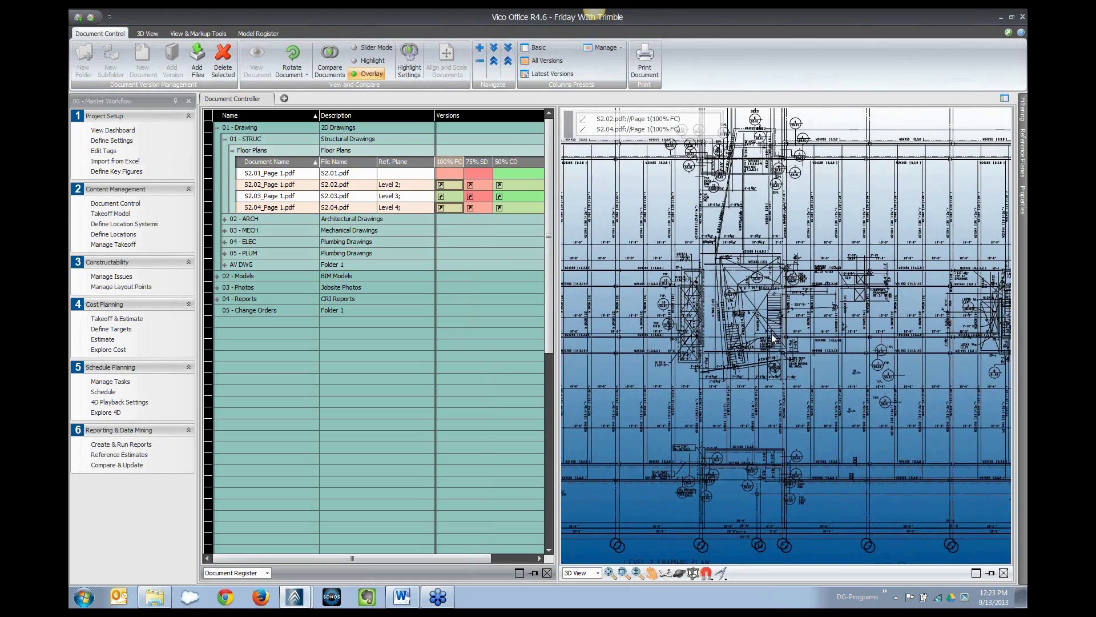
scroll(772, 333, "up", 3)
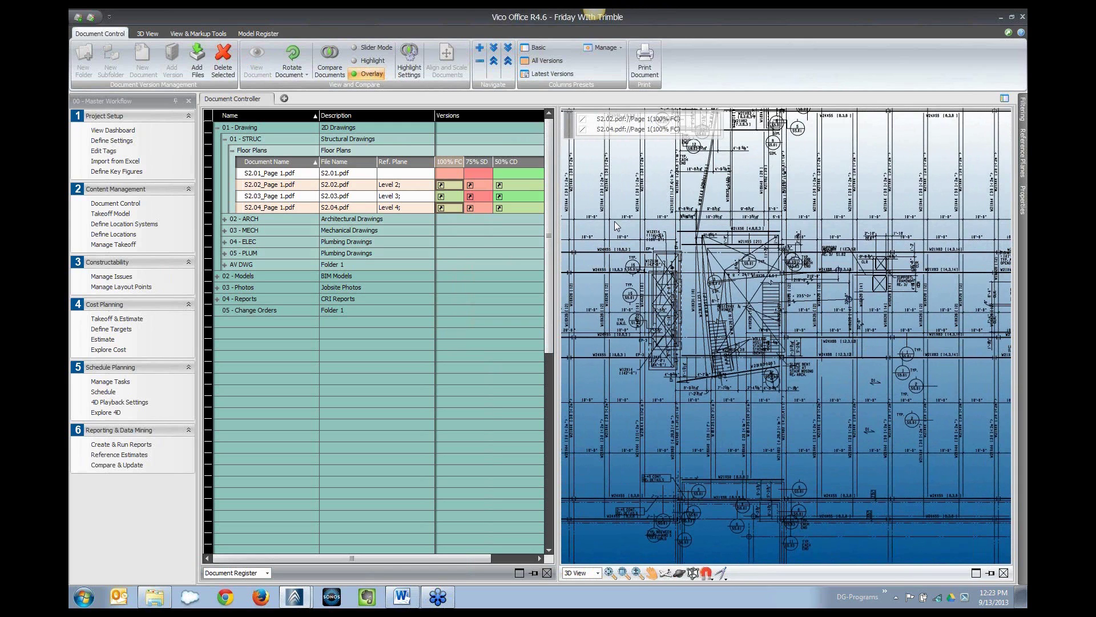
scroll(614, 220, "up", 3)
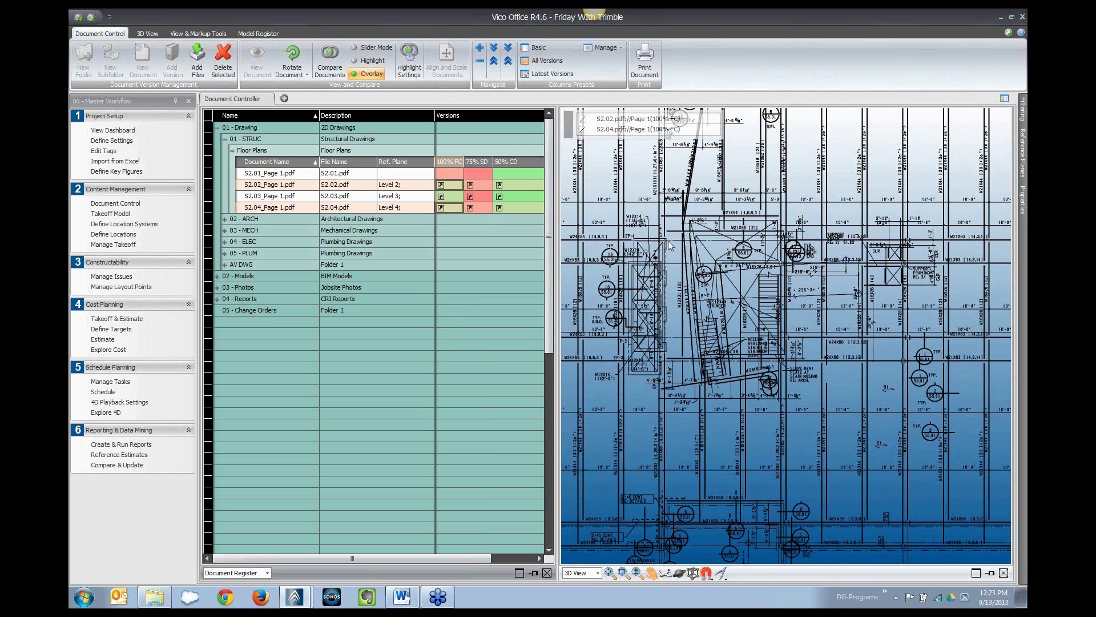
scroll(668, 241, "up", 2)
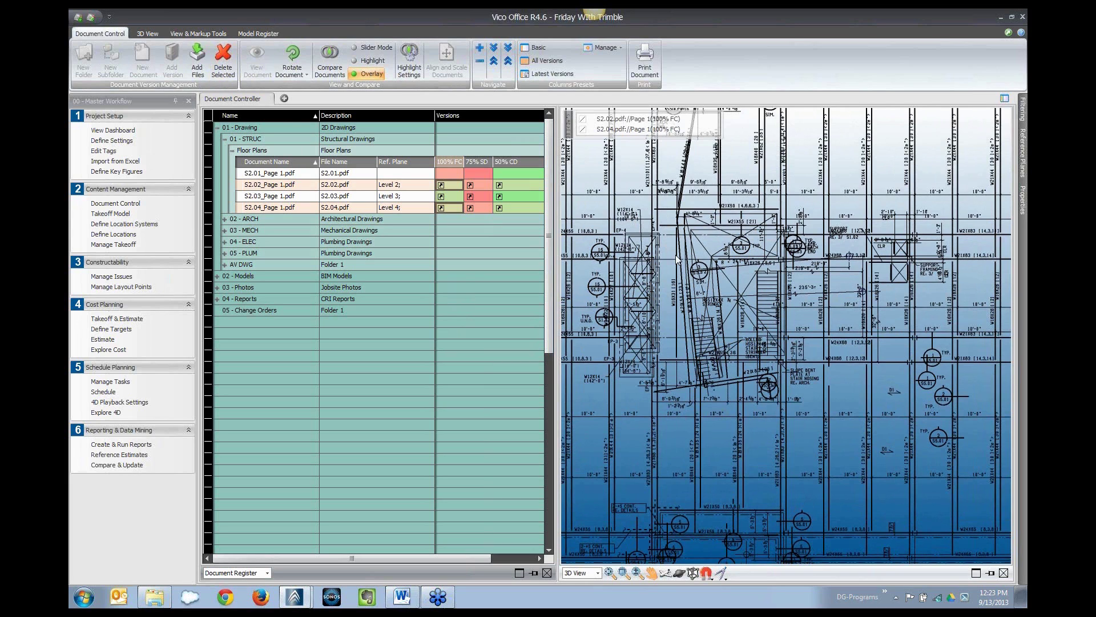
scroll(676, 261, "up", 2)
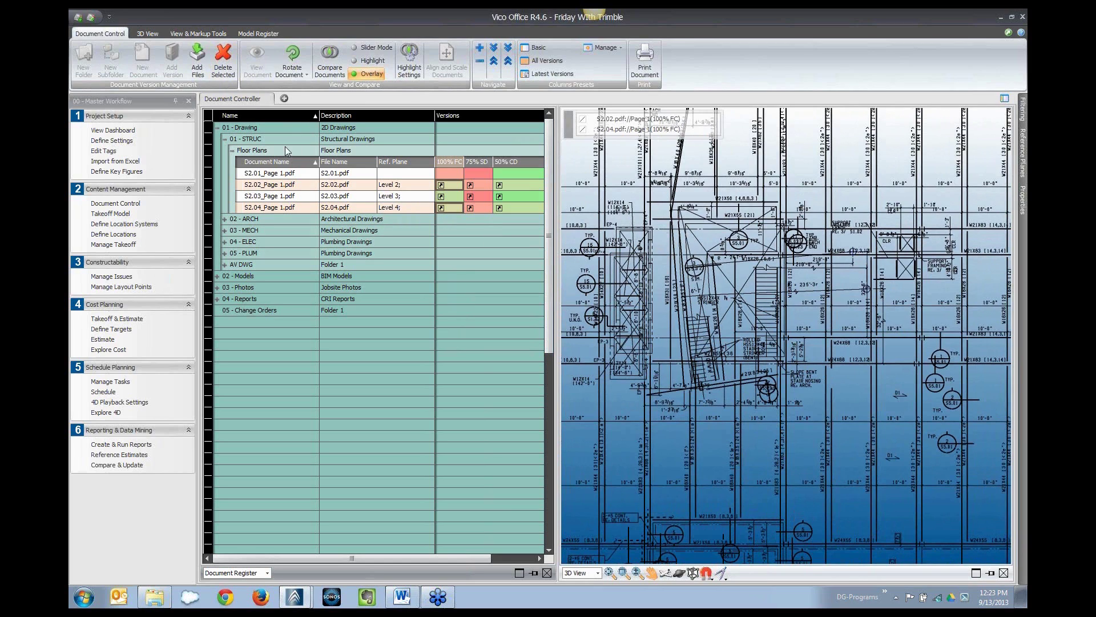
Step: Replace the Document Register with the Issue Manager, show the existing issue in form layout, and widen its text boxes
left_click(196, 33)
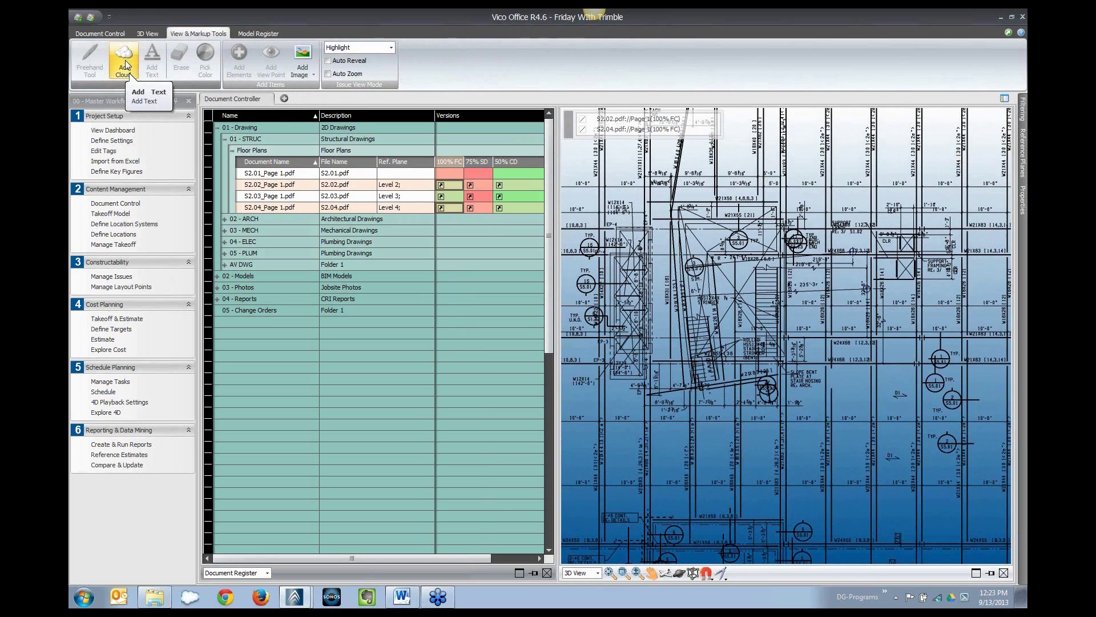
left_click(264, 574)
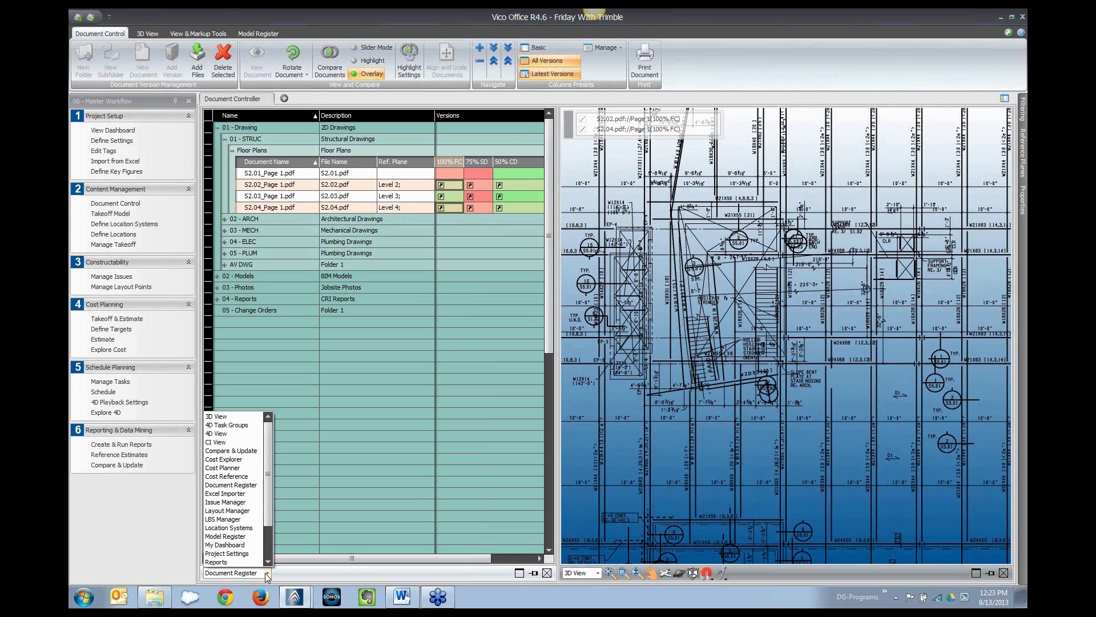
left_click(222, 502)
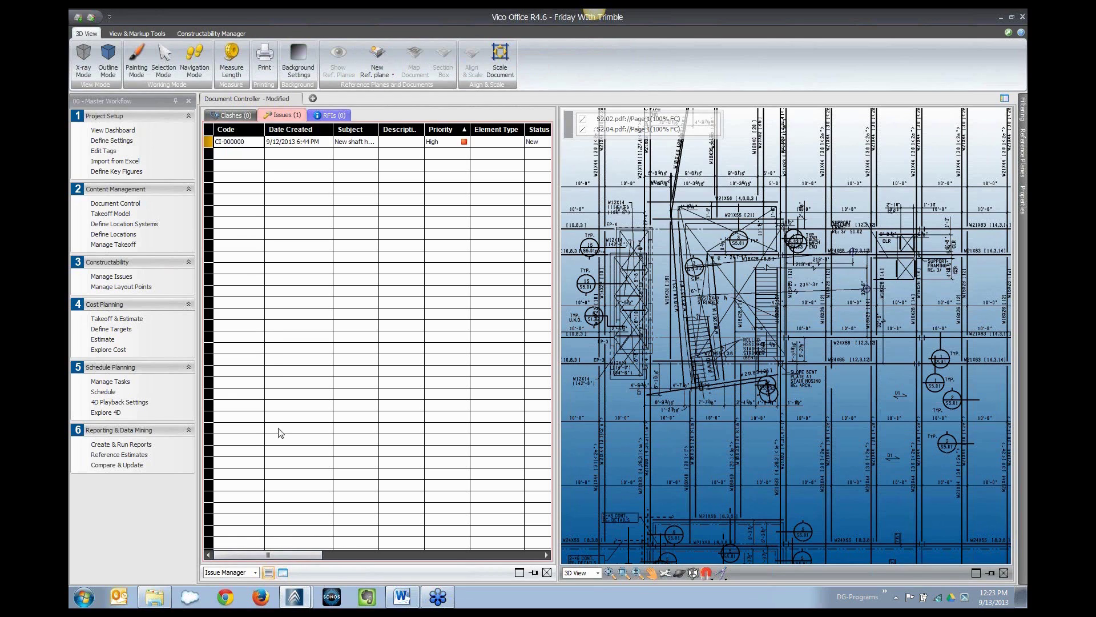
left_click(283, 572)
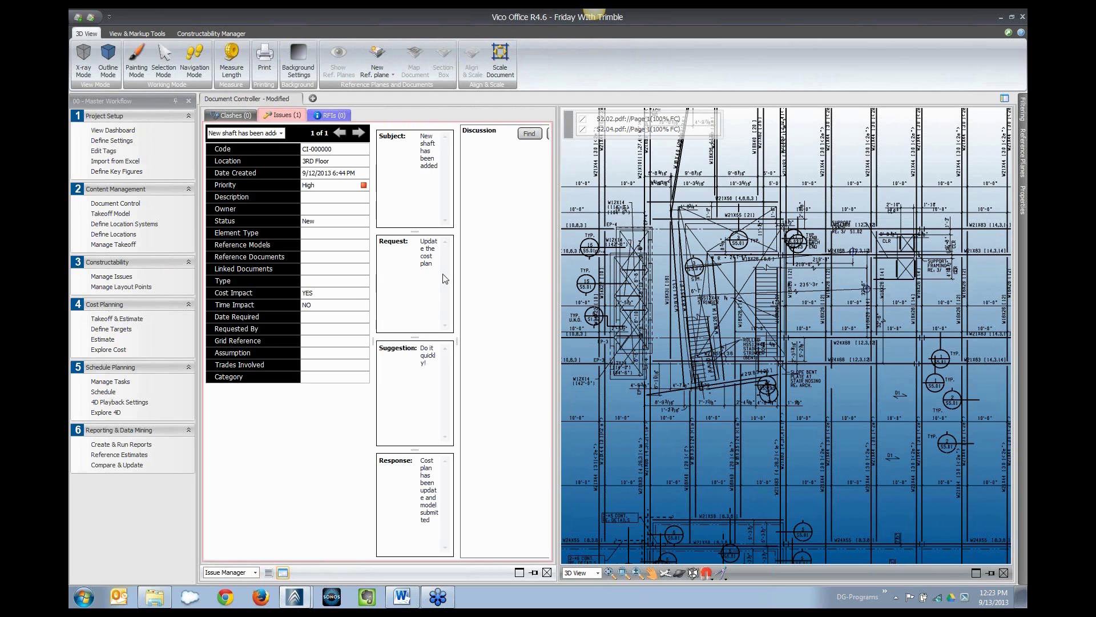
left_click_drag(457, 343, 473, 344)
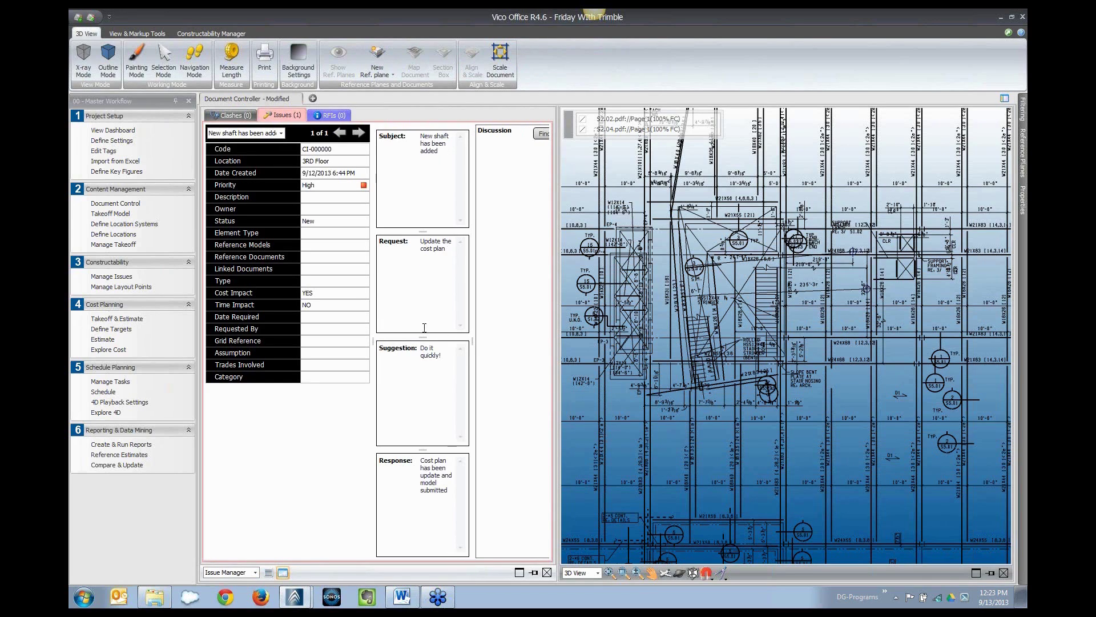
Step: Bring up the markup tools and colour the S2.04 drawing orange in the overlay
left_click(197, 35)
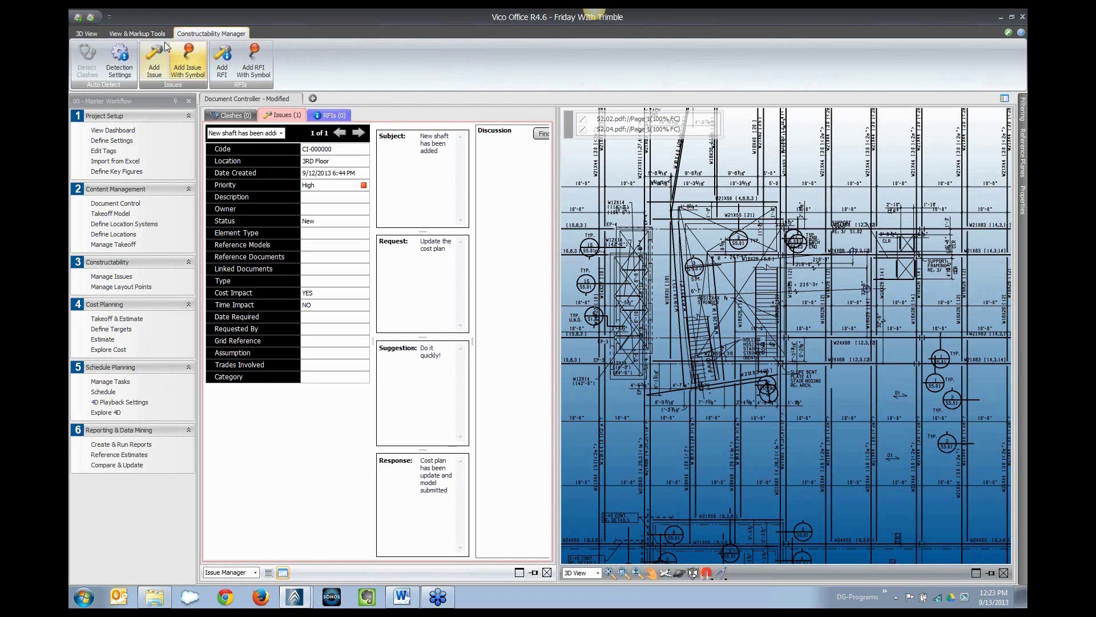
left_click(140, 34)
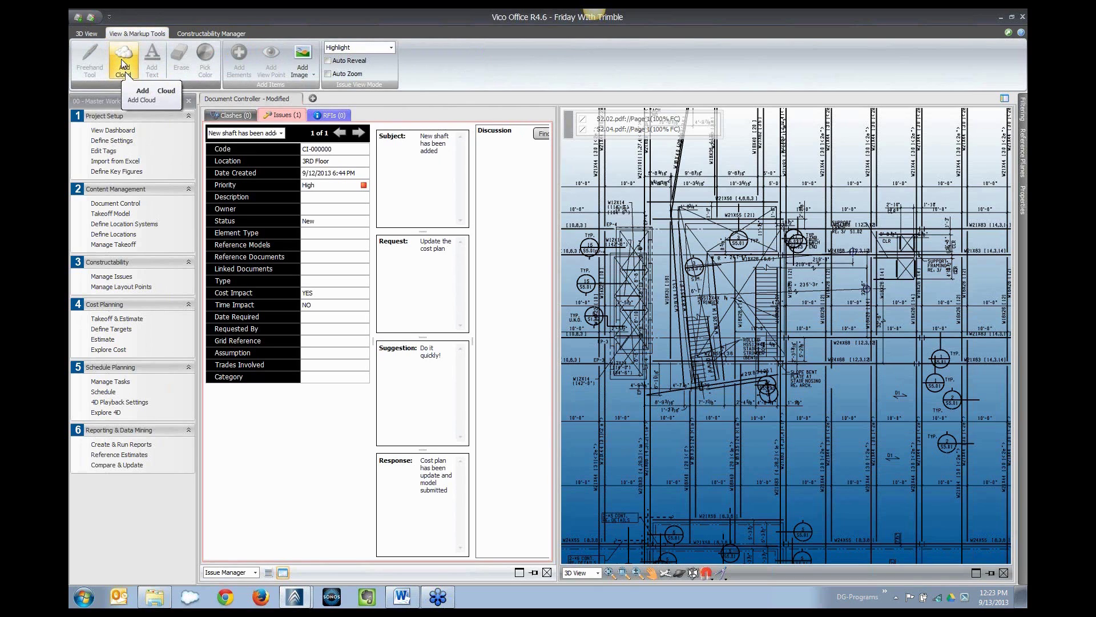
left_click(582, 131)
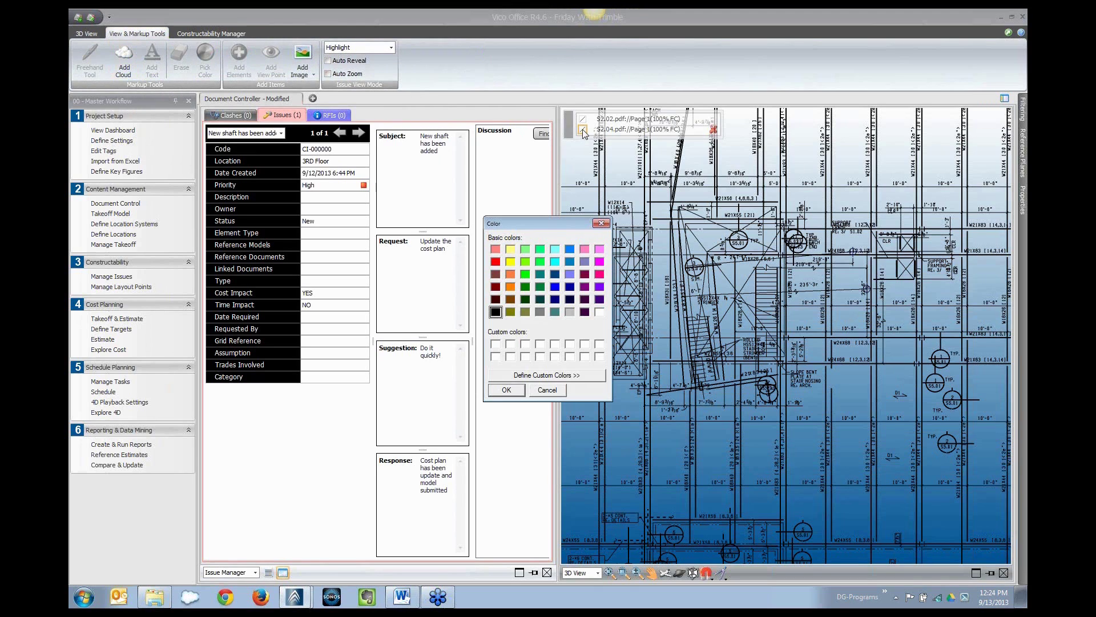
left_click(510, 286)
left_click(507, 389)
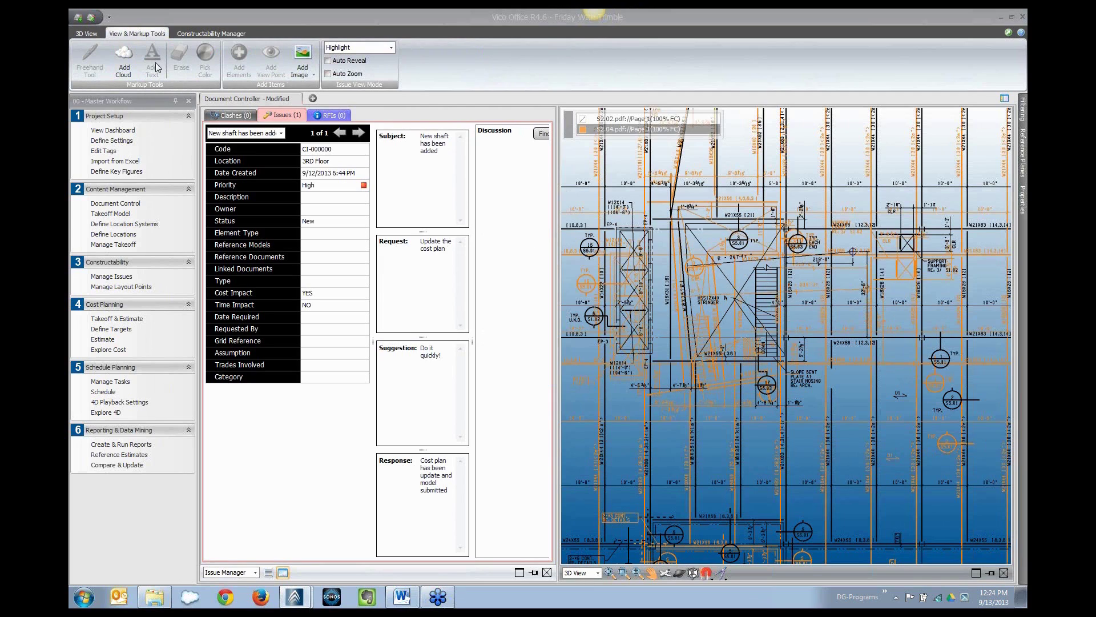
Step: Draw a revision cloud around the central stair area of the overlaid drawings to create a new issue
left_click(125, 57)
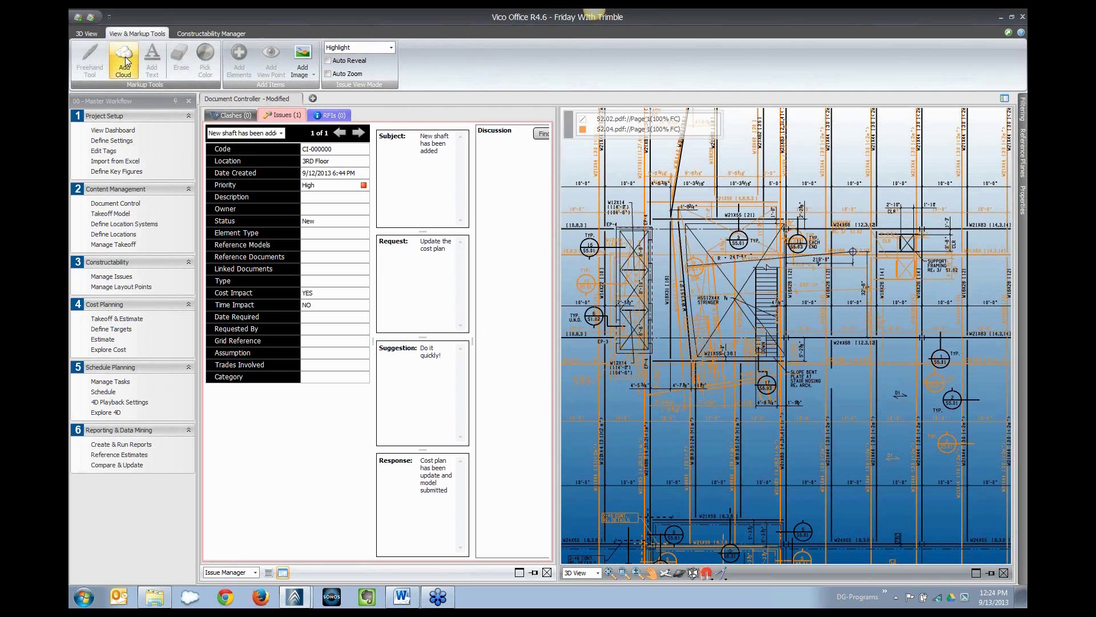
left_click(663, 265)
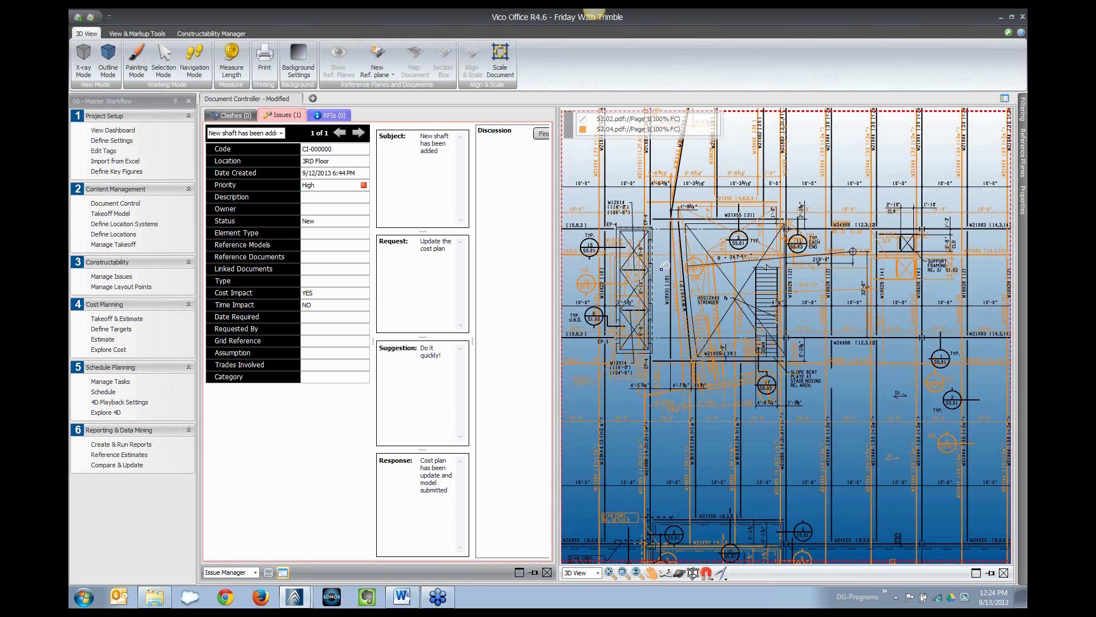
mouse_move(664, 266)
left_mouse_down()
mouse_move(664, 388)
mouse_move(675, 407)
mouse_move(796, 404)
mouse_move(793, 248)
mouse_move(656, 254)
left_mouse_up()
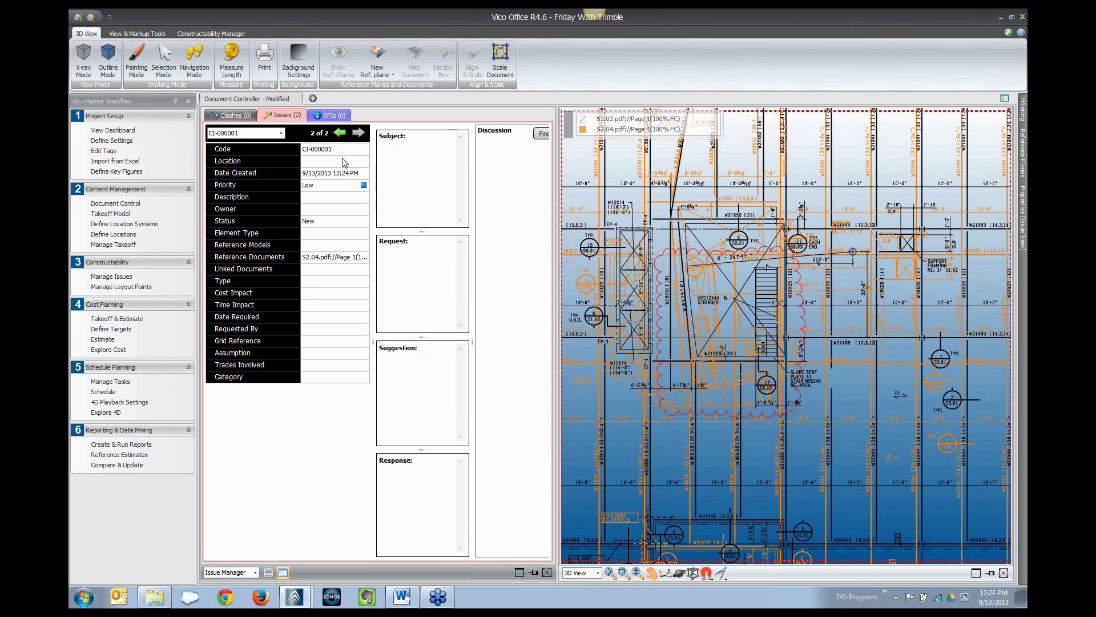
Step: Give the new issue the description "Design Variance", subject "The model and cost need updating" and suggestion "Do it quickly!"
left_click(327, 199)
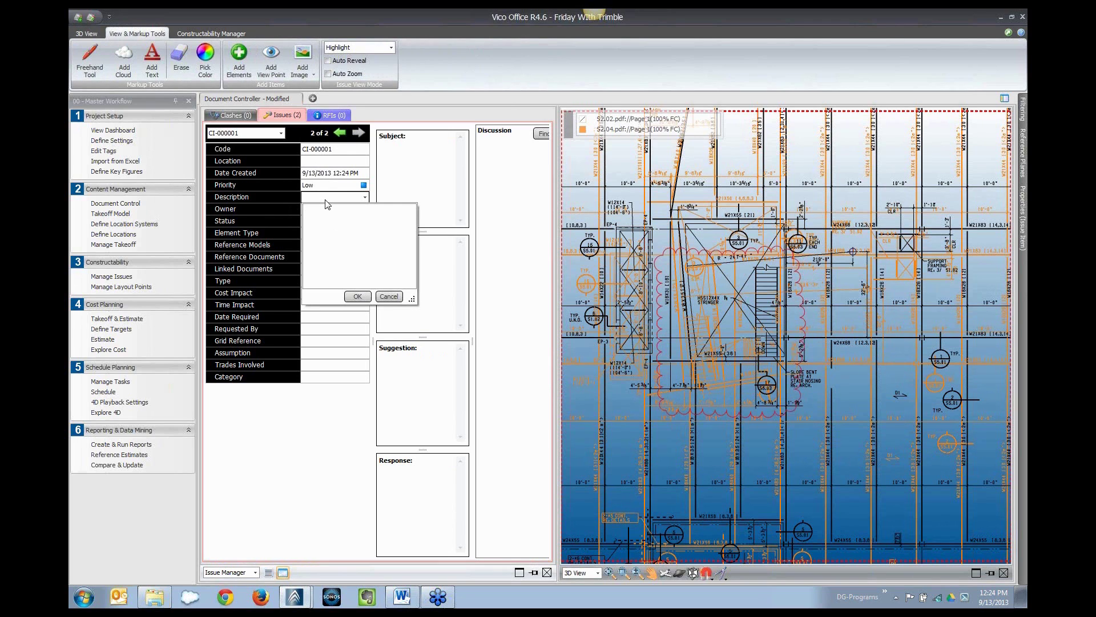
type("Design Variance")
left_click(358, 296)
left_click(421, 137)
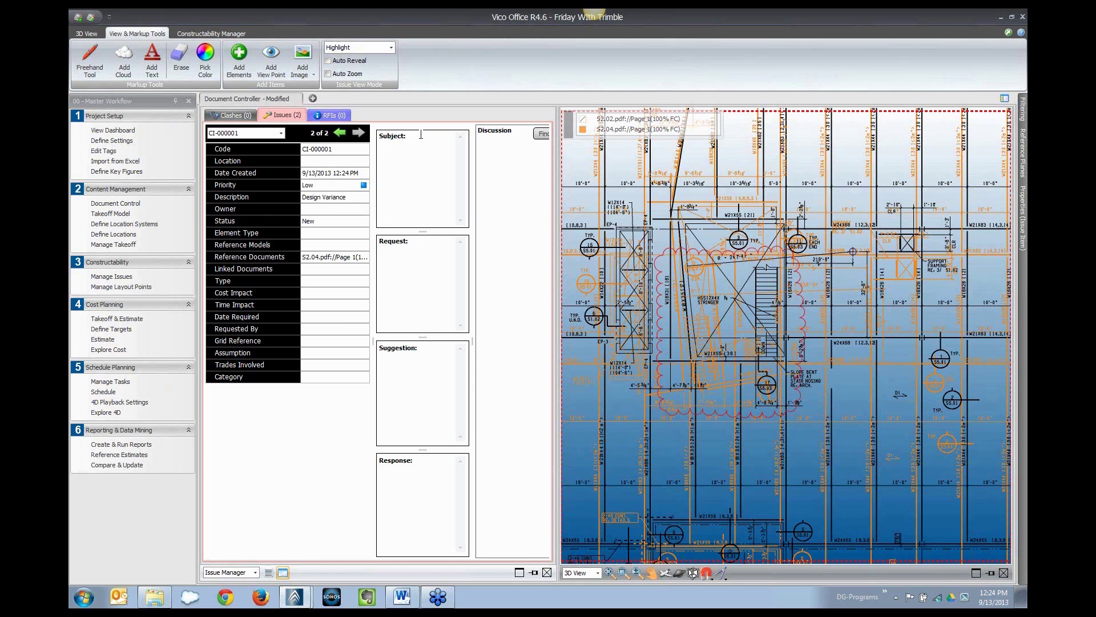
type("The model and cost need updating")
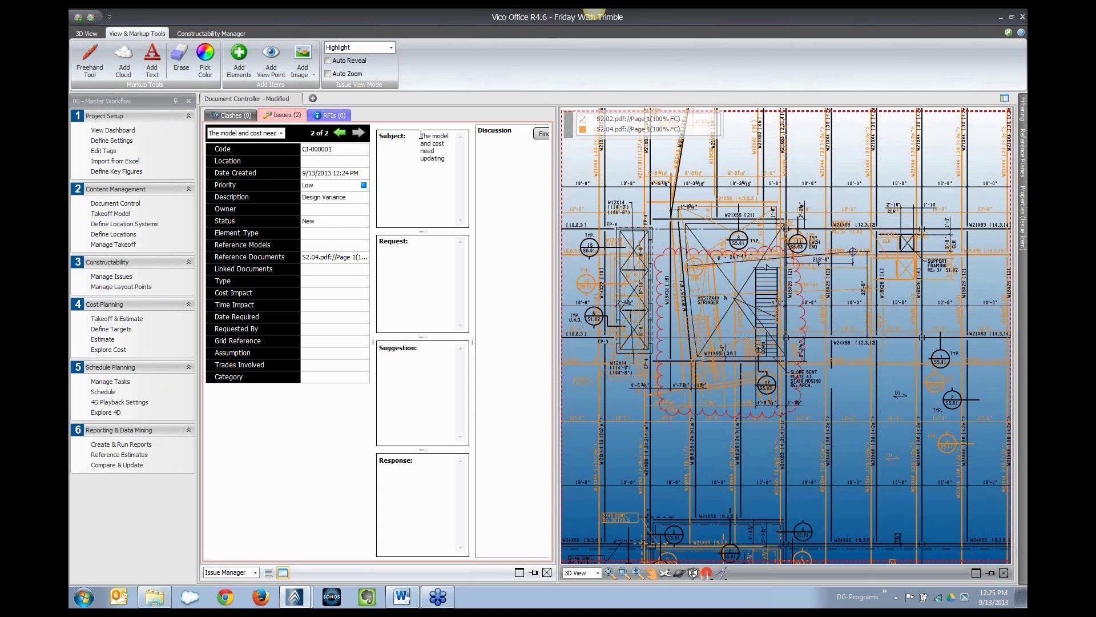
left_click(436, 350)
type("Do it quickly!")
Step: Return to Document Control, widen the register to show the version columns, and collapse 01 - Drawing and expand 02 - Models
left_click(132, 204)
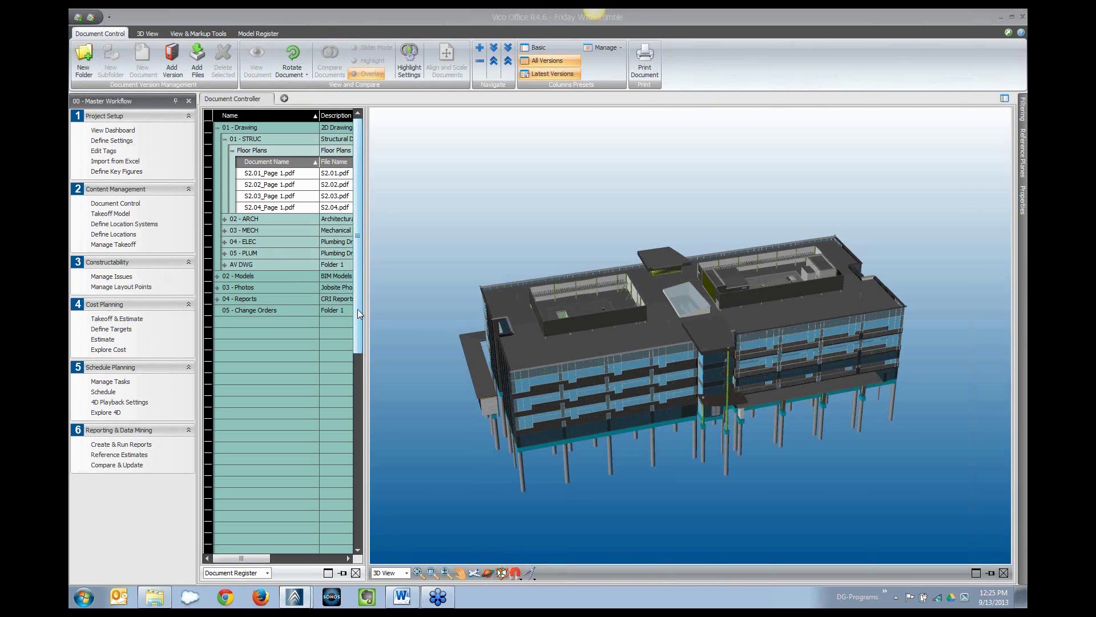
left_click_drag(369, 306, 547, 301)
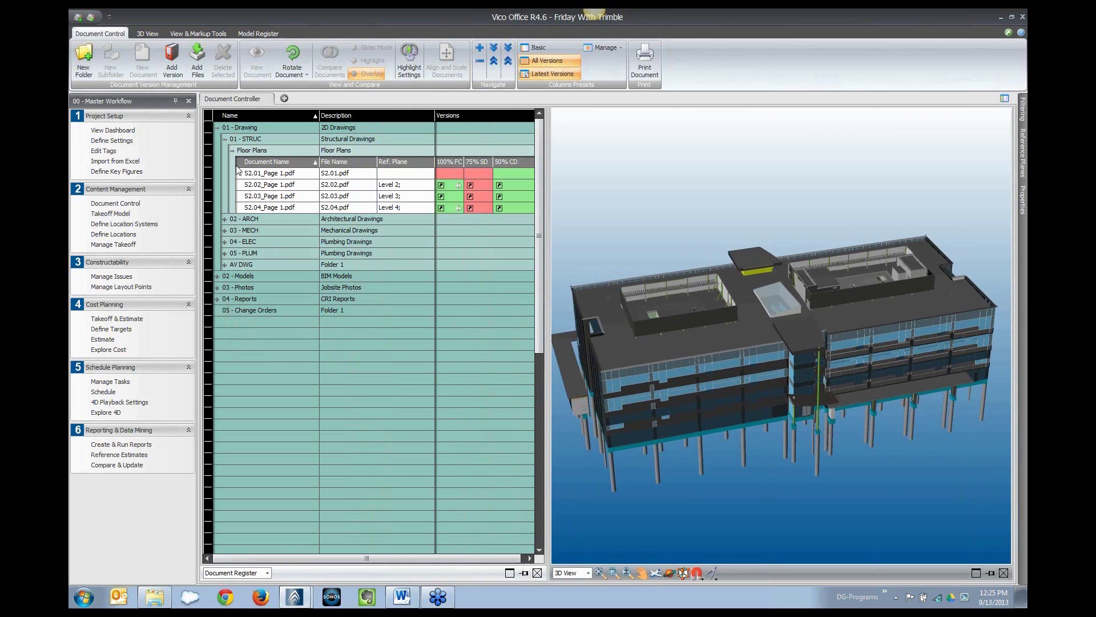
left_click(225, 140)
left_click(217, 128)
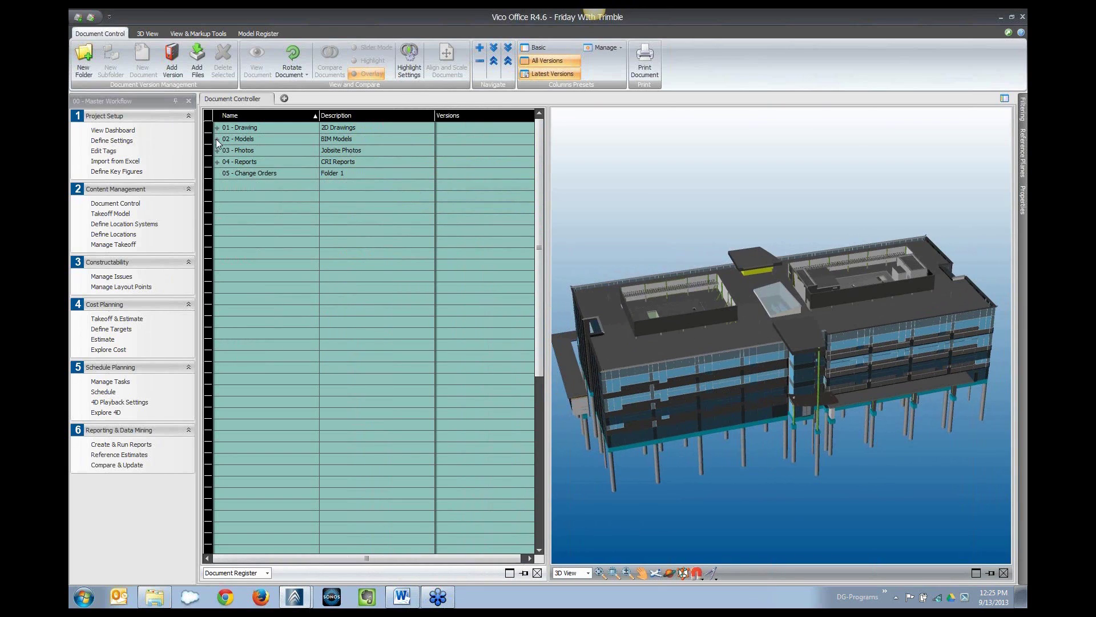
left_click(217, 139)
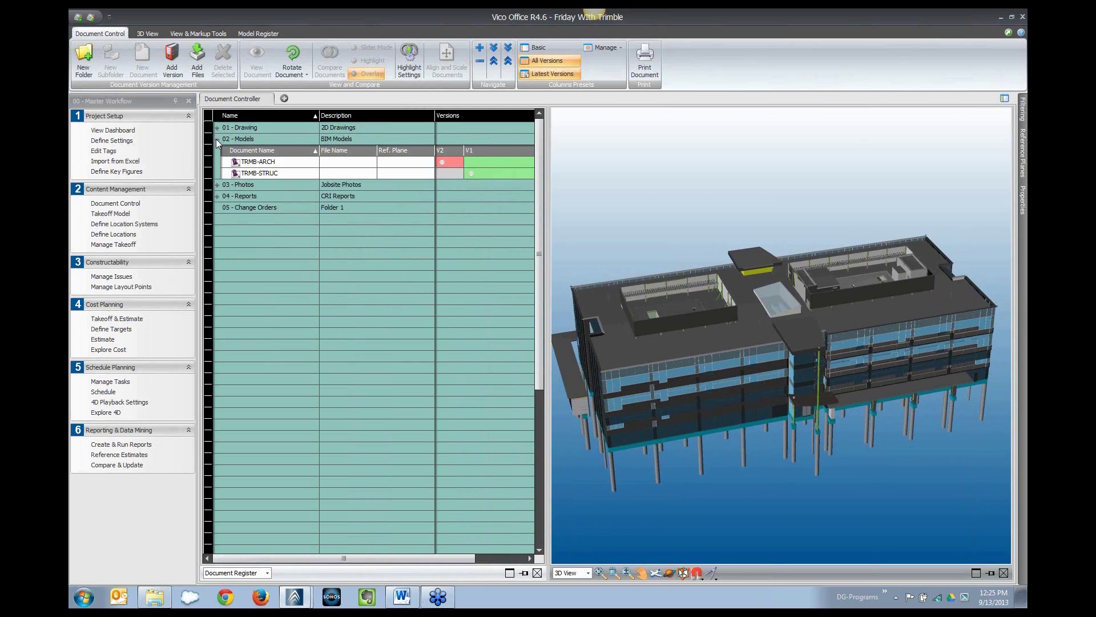
Step: Compare versions V2 and V1 of the TRMB-ARCH model in Slider Mode
left_click(268, 162)
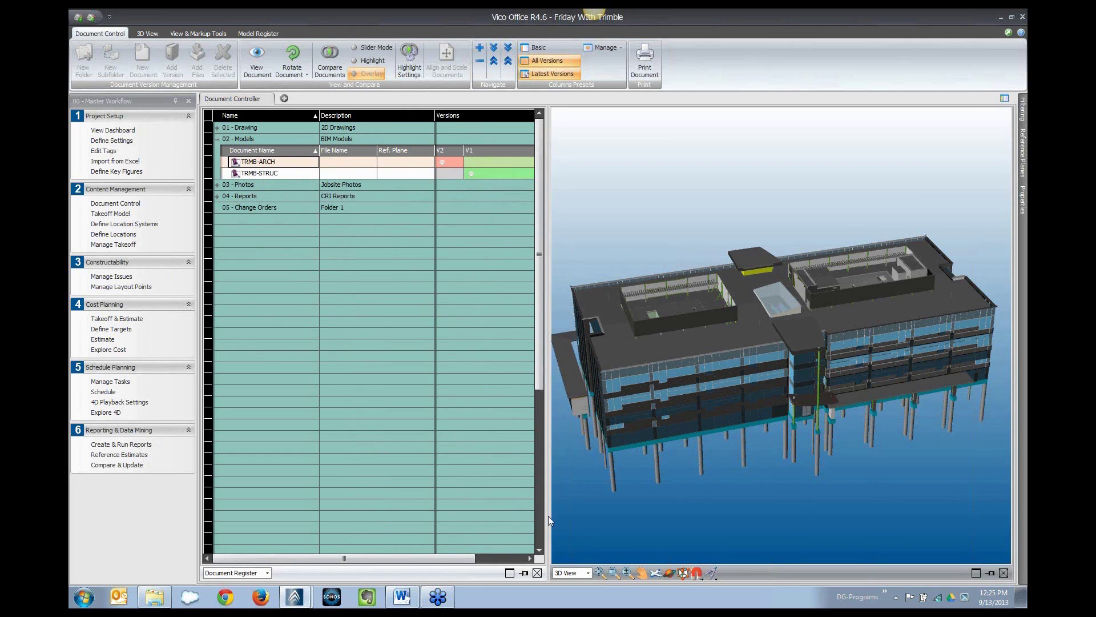
left_click(677, 496)
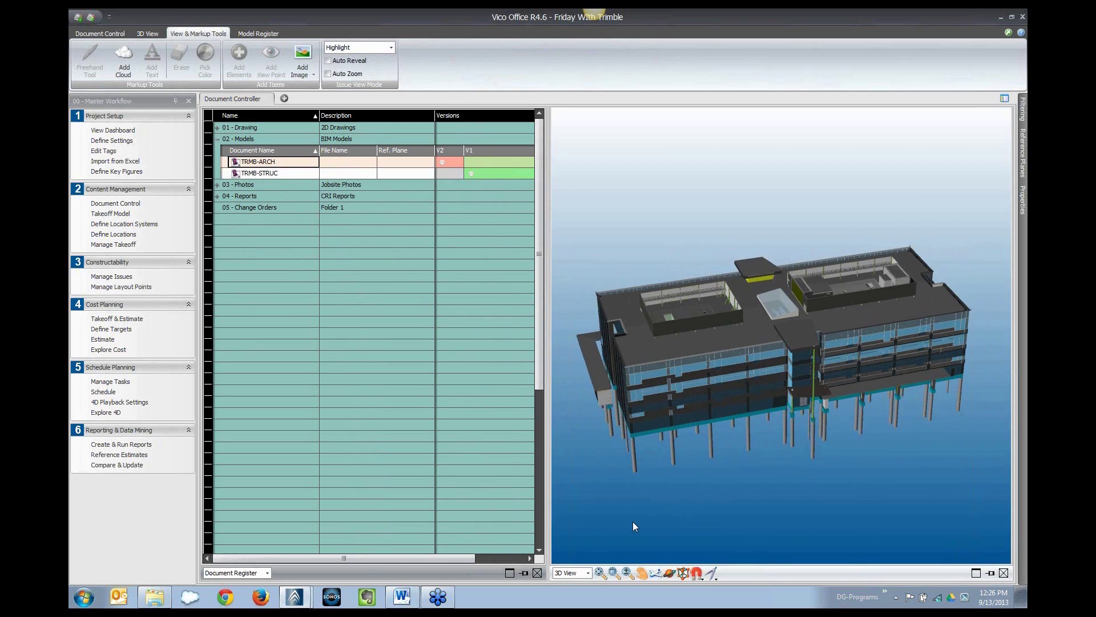
left_click(451, 165)
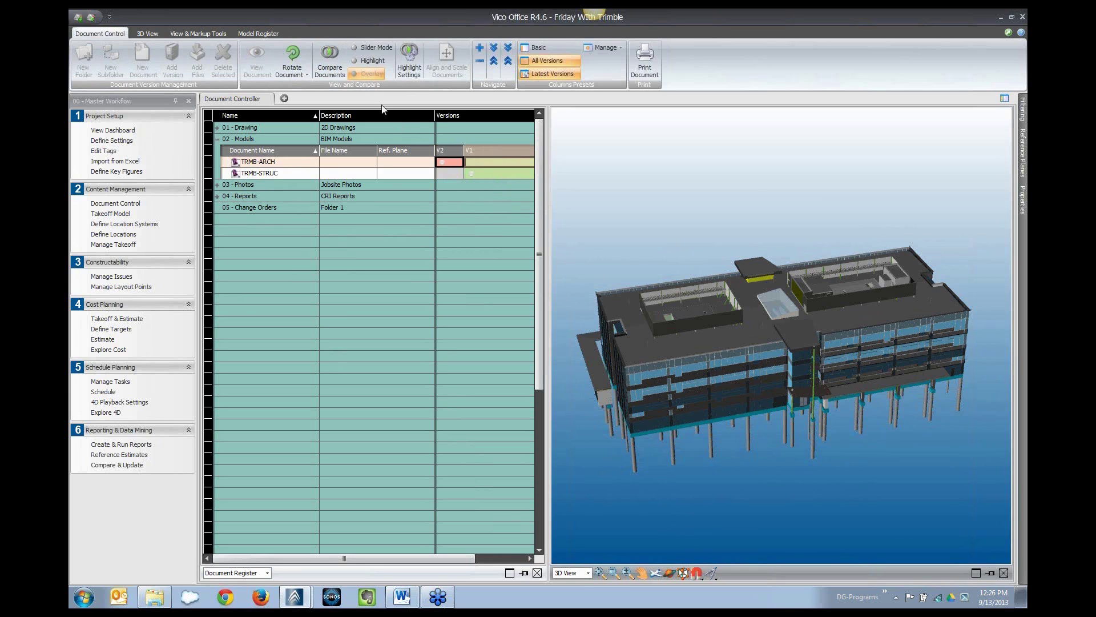
left_click(334, 68)
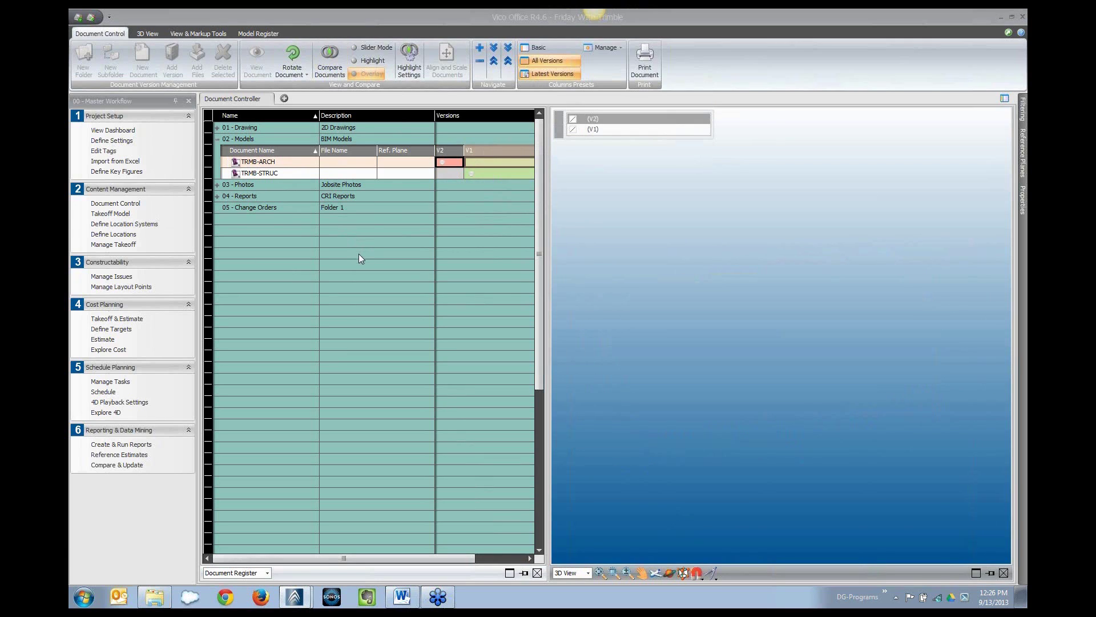
left_click(369, 50)
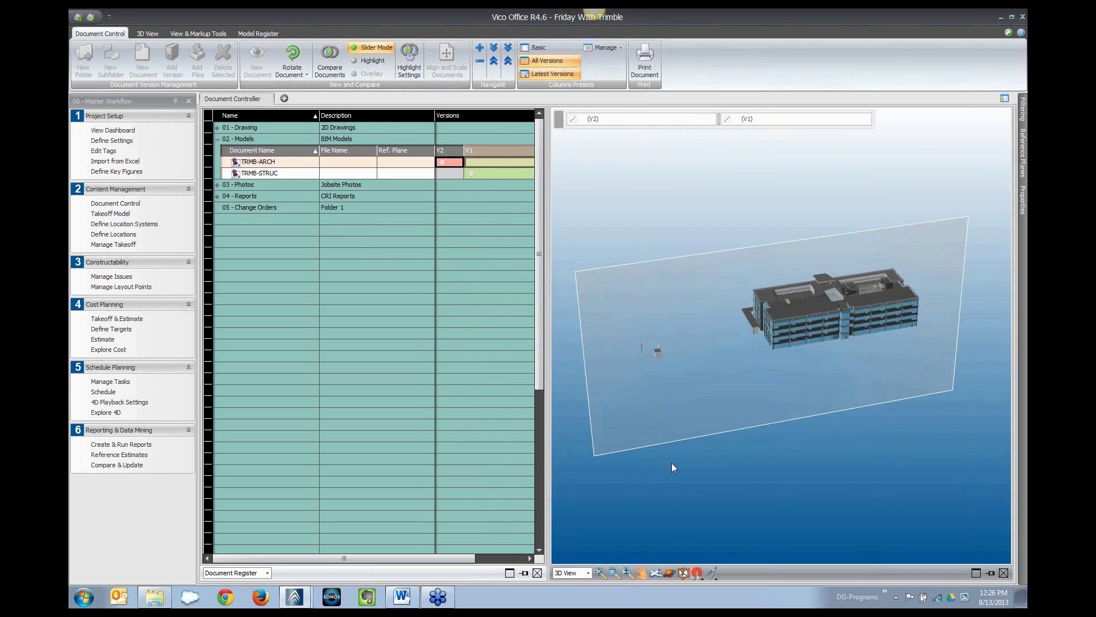
Step: Examine the TRMB-ARCH V2 and V1 slider comparison around the building and its slider plane from several angles
left_click(673, 570)
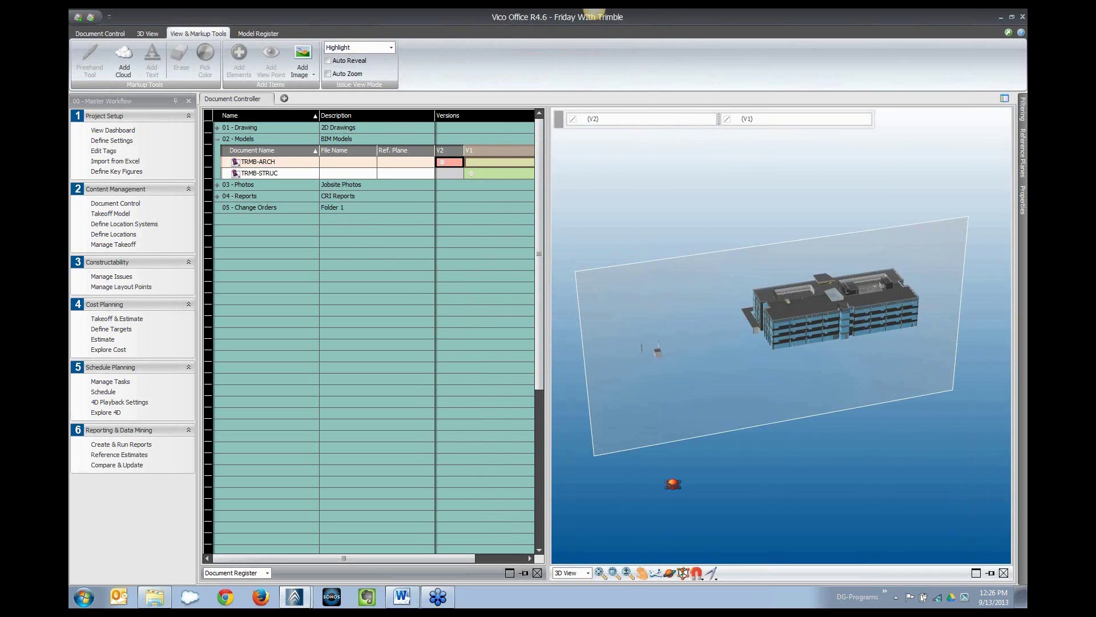
left_click_drag(673, 482, 637, 333)
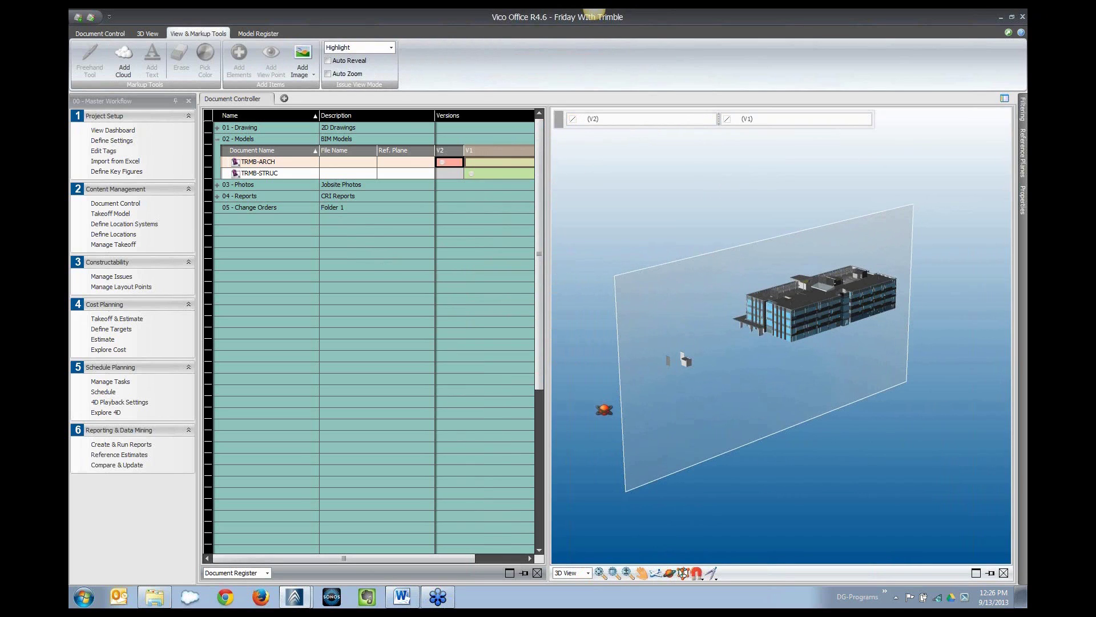
left_click_drag(600, 411, 663, 423)
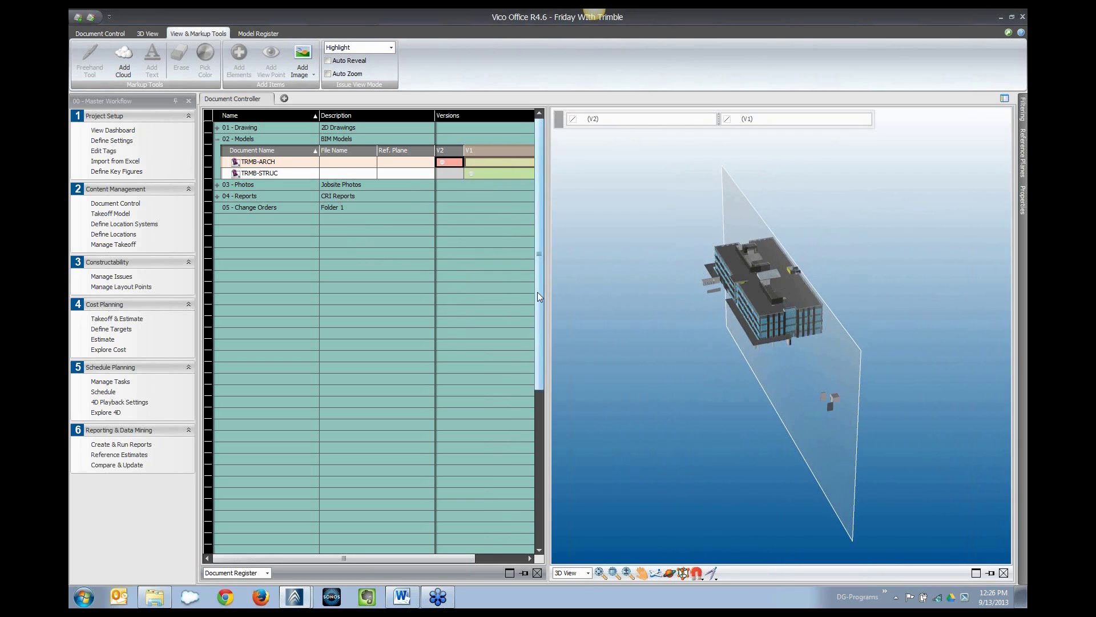
left_click(818, 375)
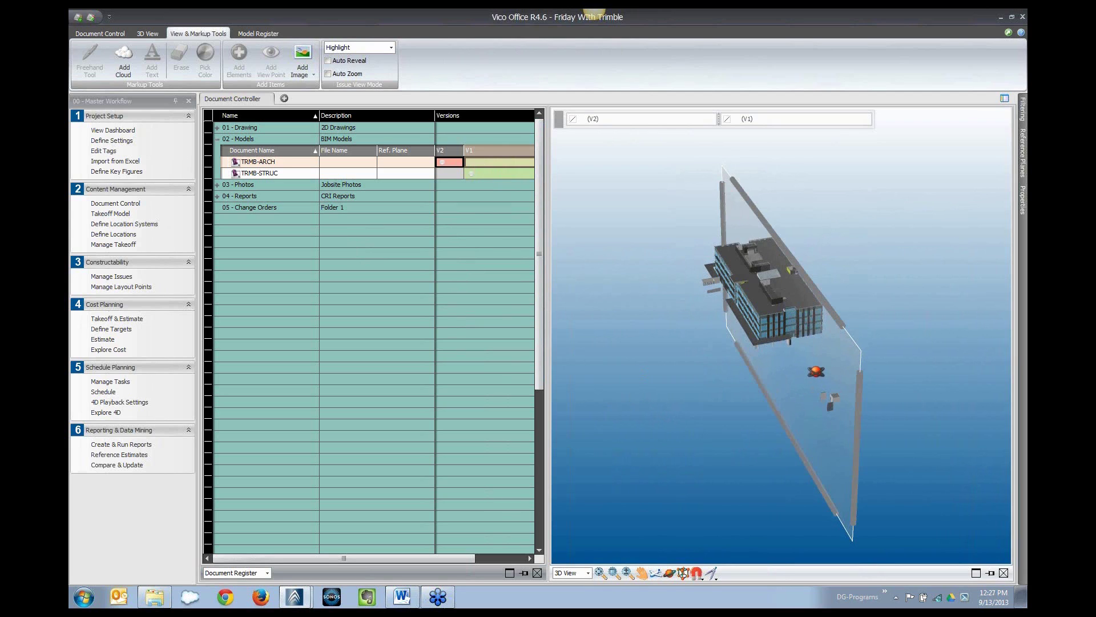
left_click_drag(810, 375, 853, 368)
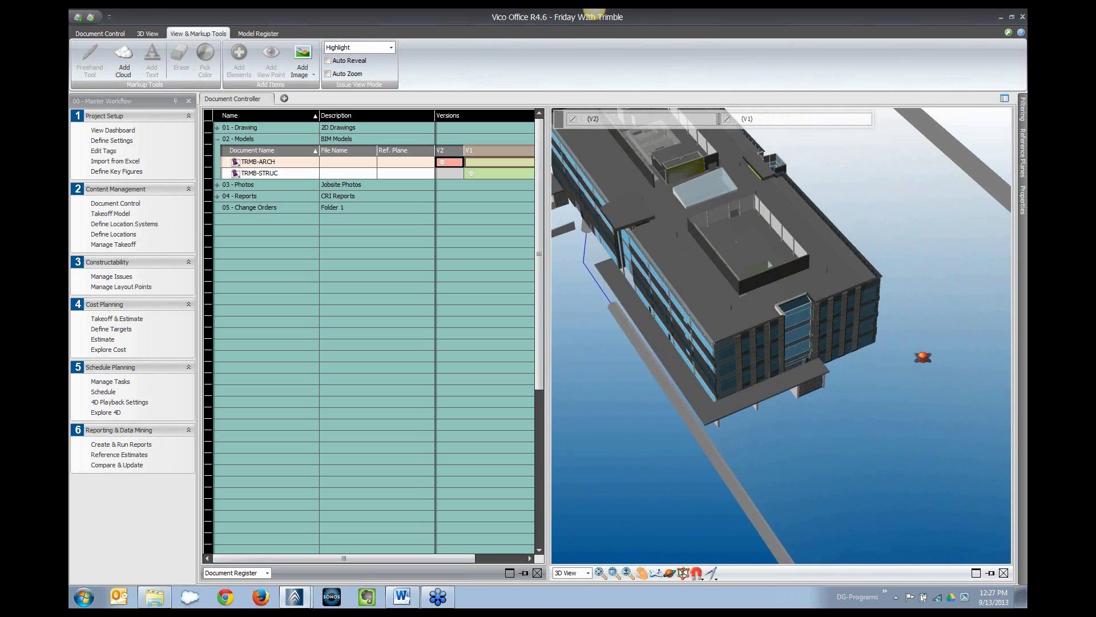
left_click_drag(913, 363, 782, 346)
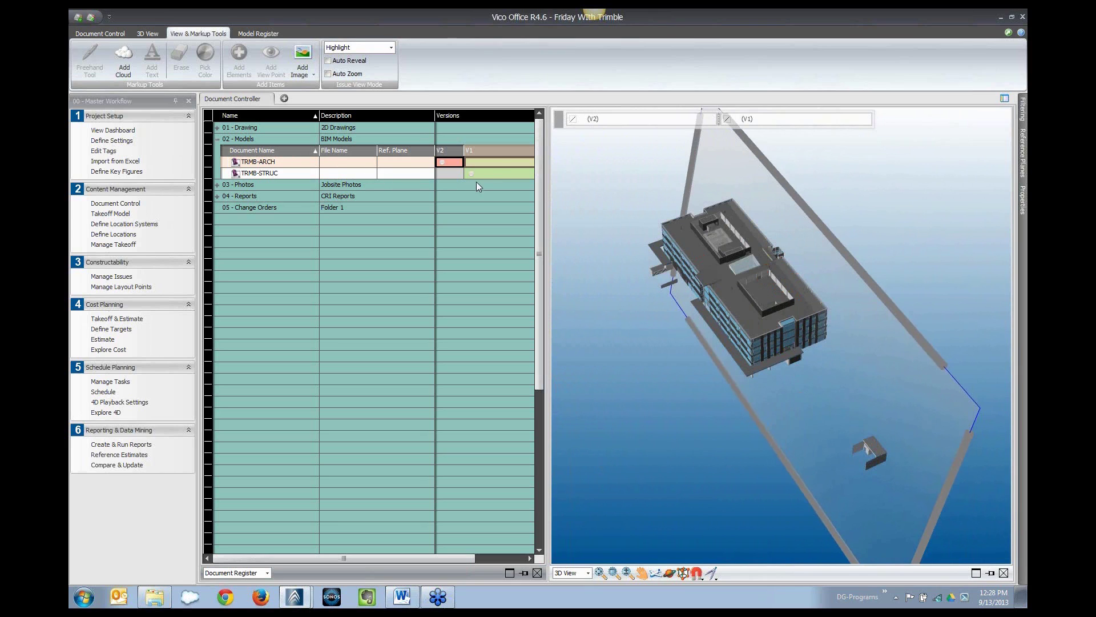
Step: Switch the TRMB-ARCH version comparison from Slider Mode to Highlight and frame the building closely
left_click(93, 35)
left_click(250, 36)
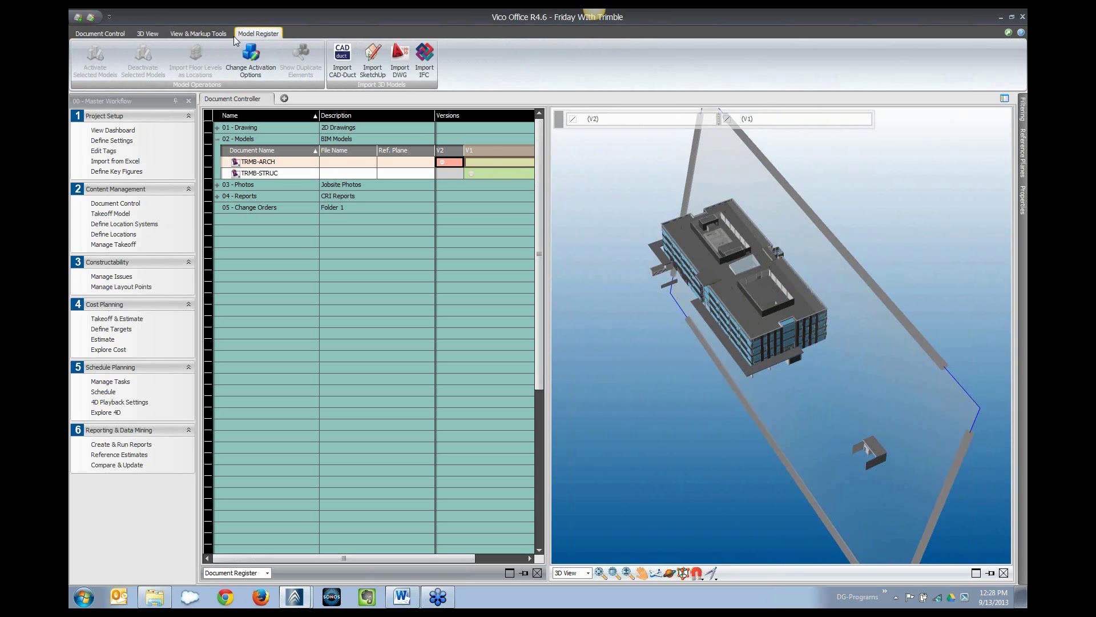
left_click(117, 34)
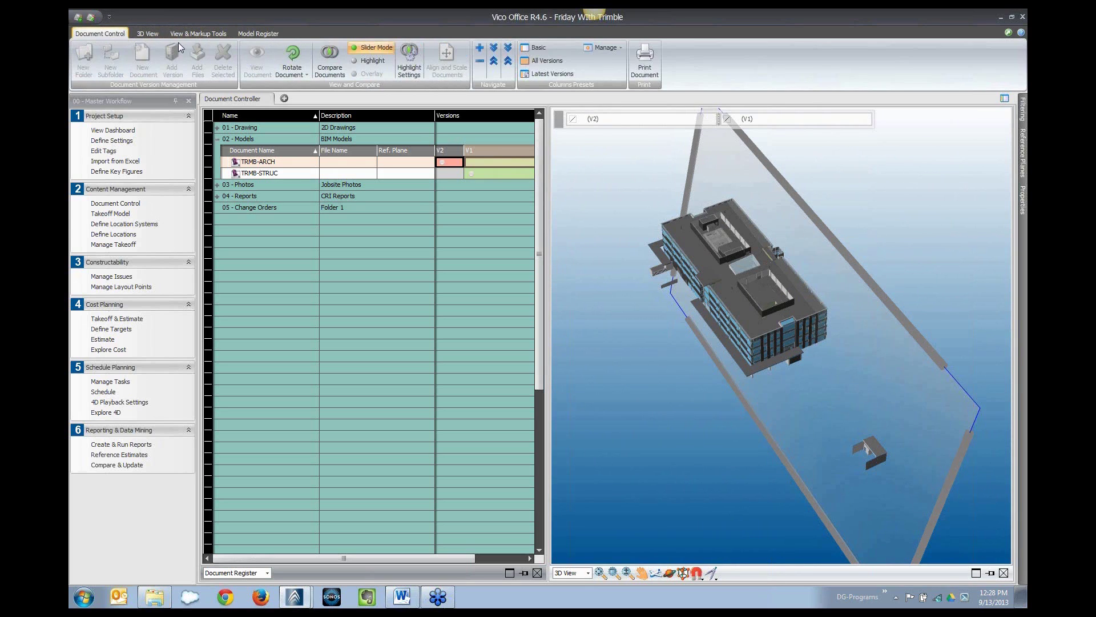
left_click(365, 61)
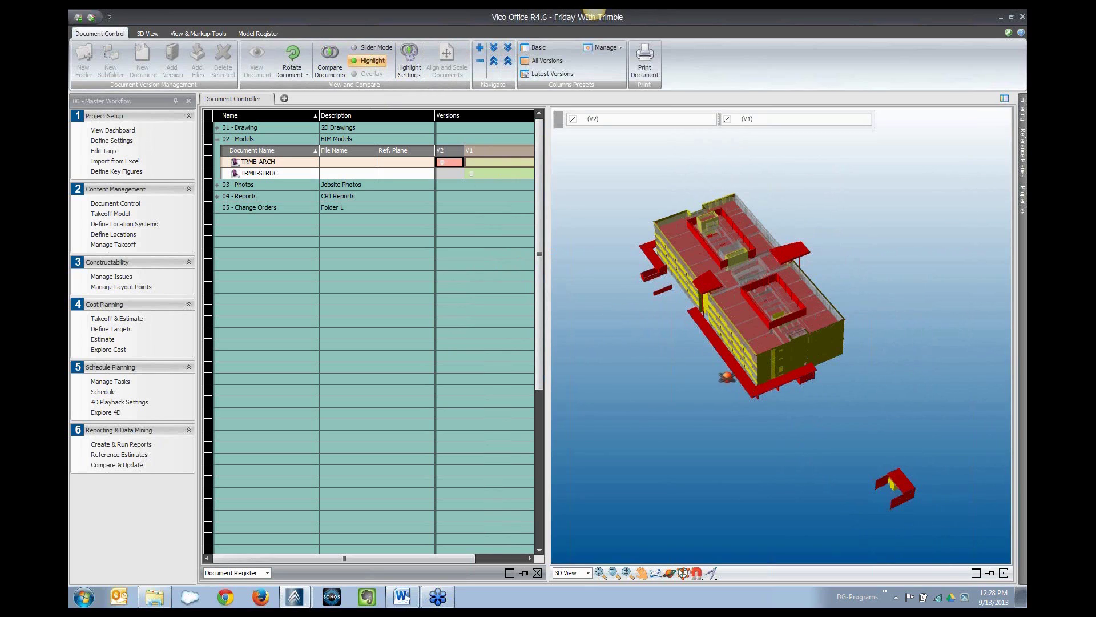
left_click(625, 572)
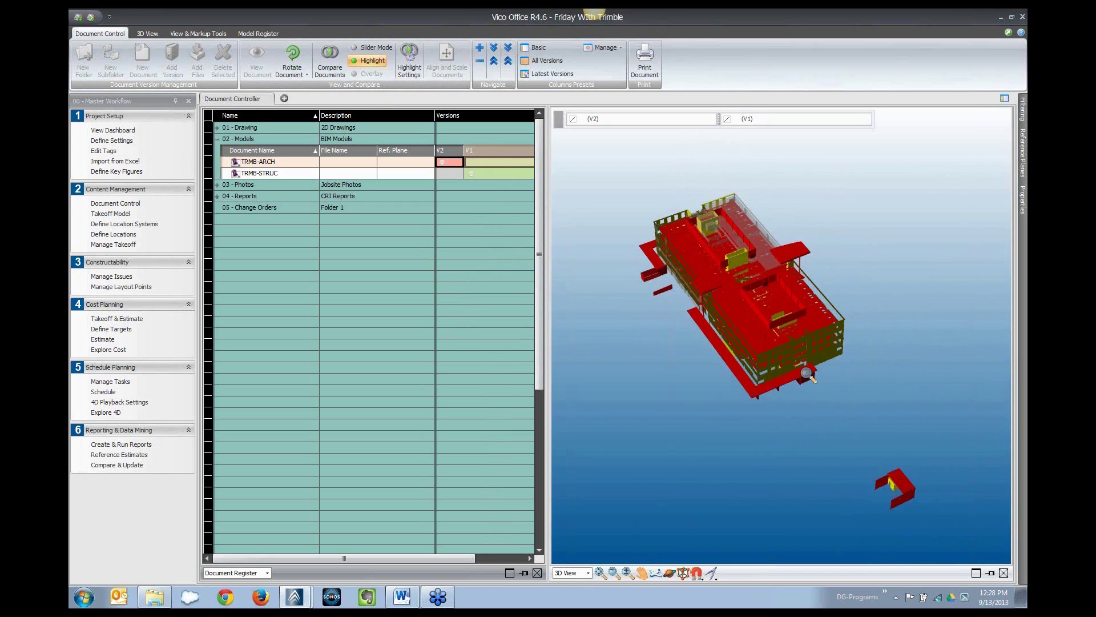
left_click_drag(860, 414, 636, 189)
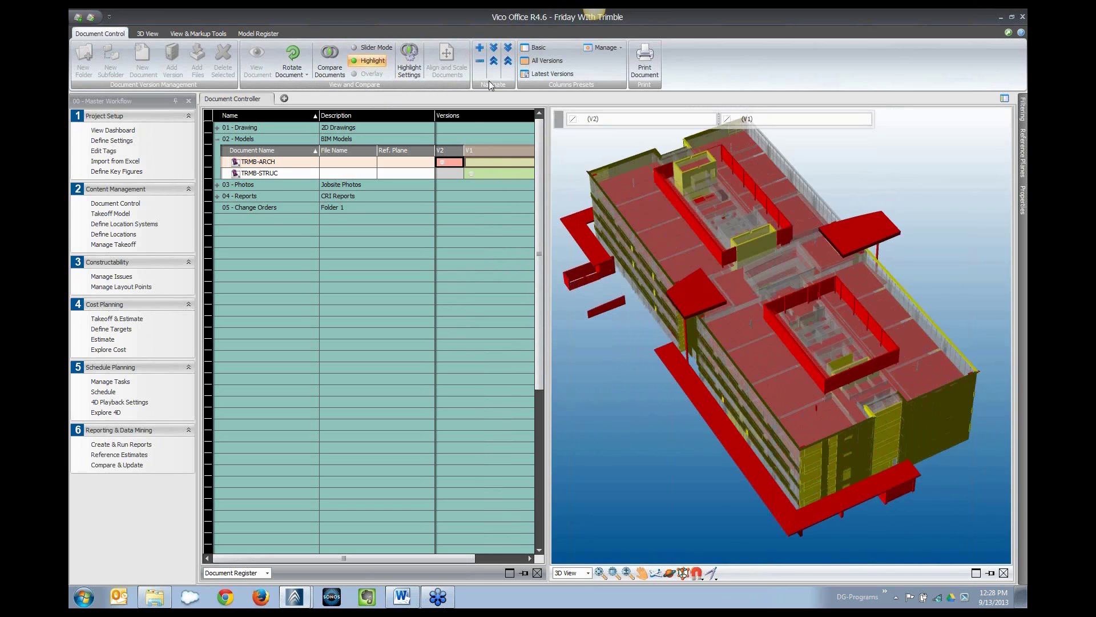
Step: Set the highlight colours to green (0, 255, 0) for deleted elements and red (255, 0, 0) for new elements, and apply them
left_click(409, 61)
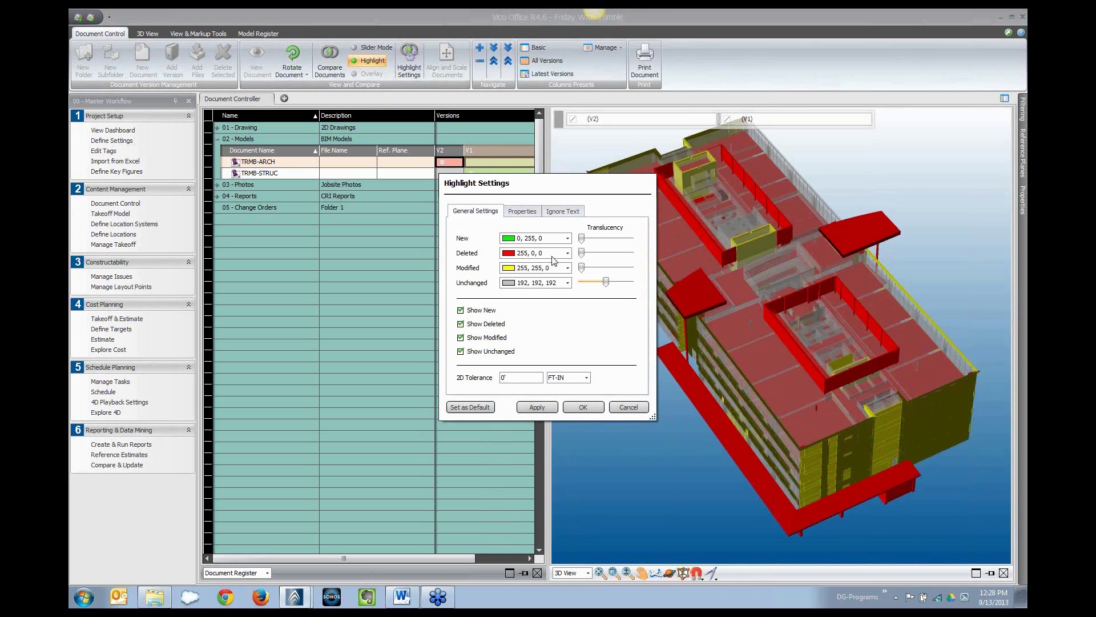
left_click(567, 254)
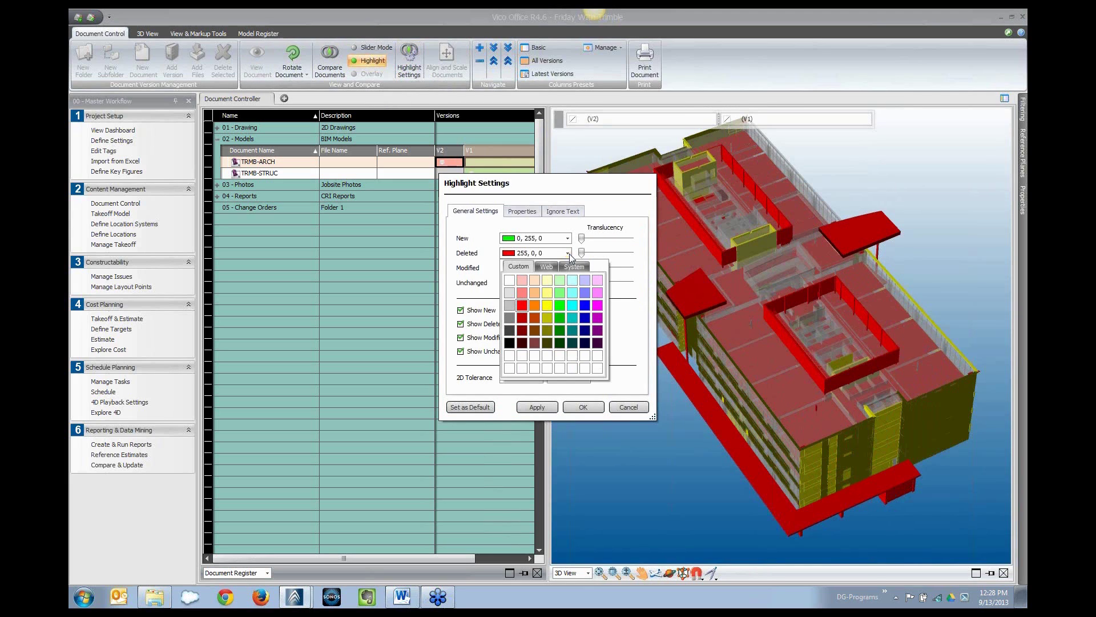
left_click(559, 304)
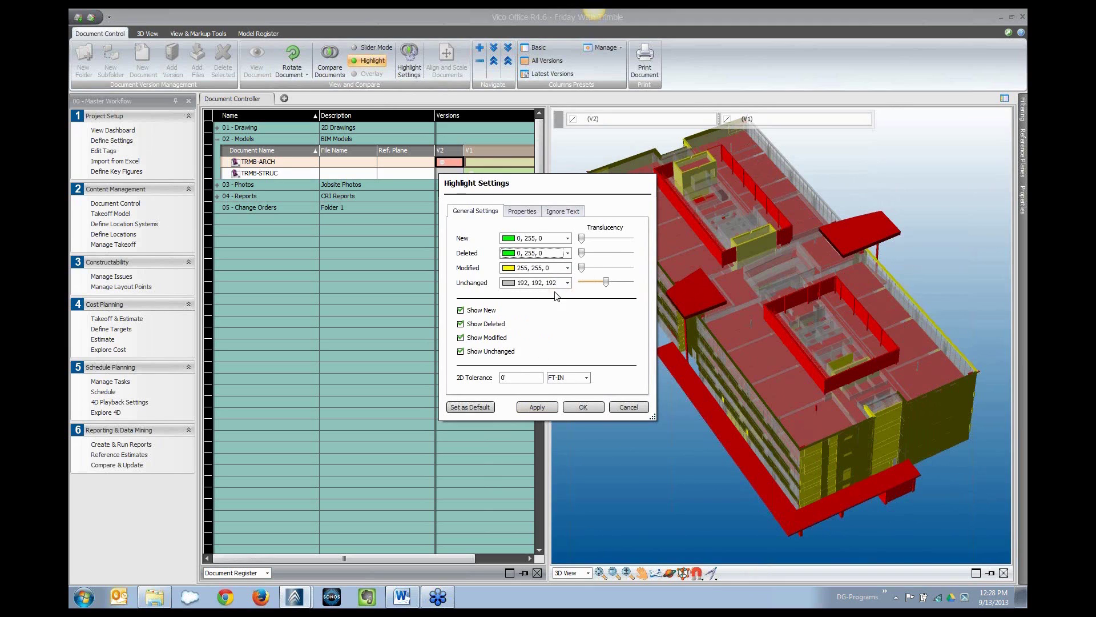
left_click(567, 238)
left_click(522, 291)
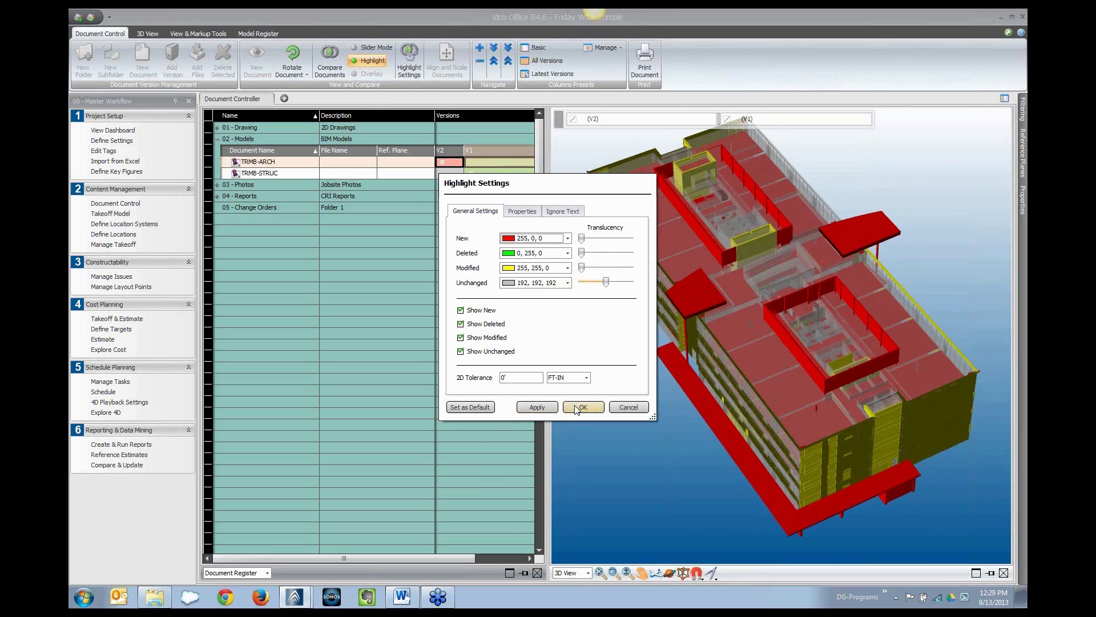
left_click(551, 409)
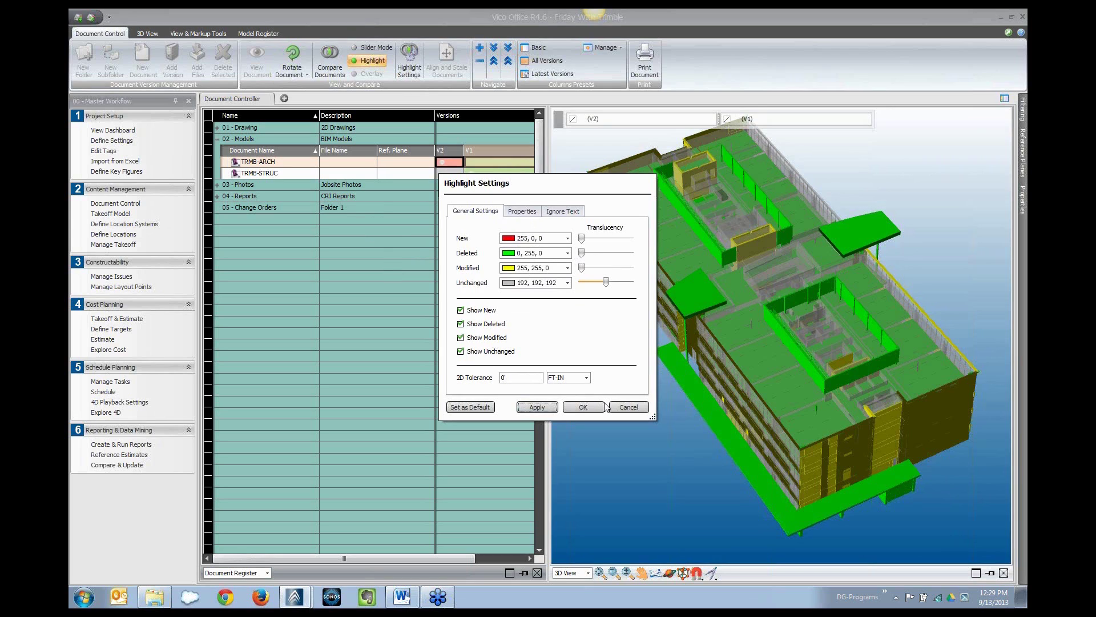
Step: Hide the modified and unchanged elements in the Highlight Settings, leaving new and deleted elements shown
left_click(460, 337)
left_click(460, 352)
left_click(594, 407)
left_click(583, 408)
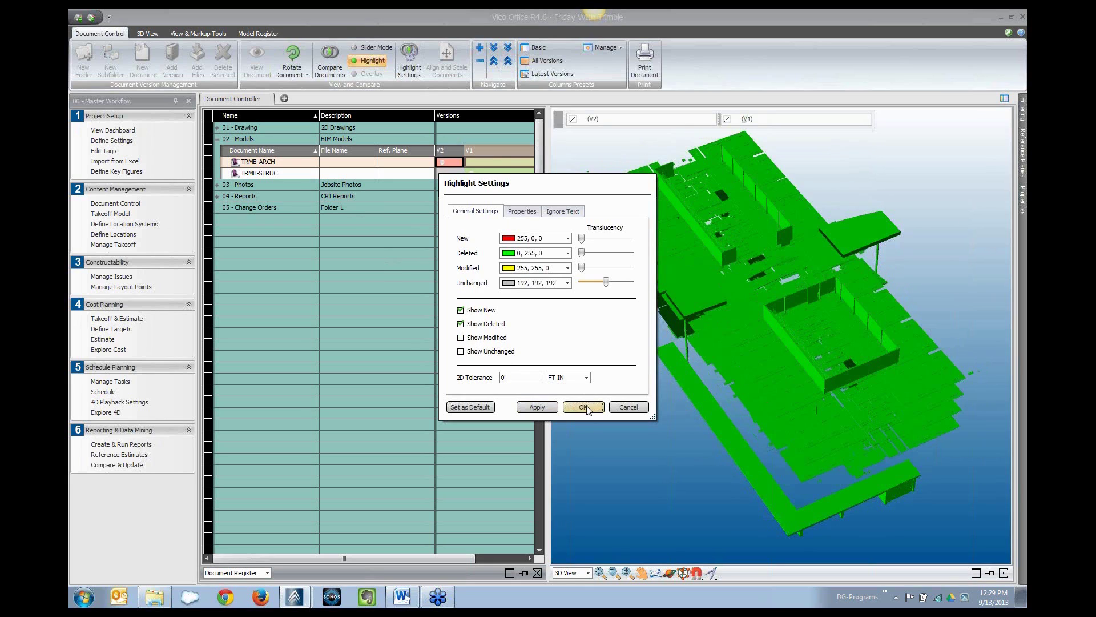
Step: Examine the highlighted new and deleted elements of the TRMB-ARCH model from several angles and distances
left_click(674, 572)
left_click_drag(697, 455, 827, 404)
scroll(830, 403, "up", 3)
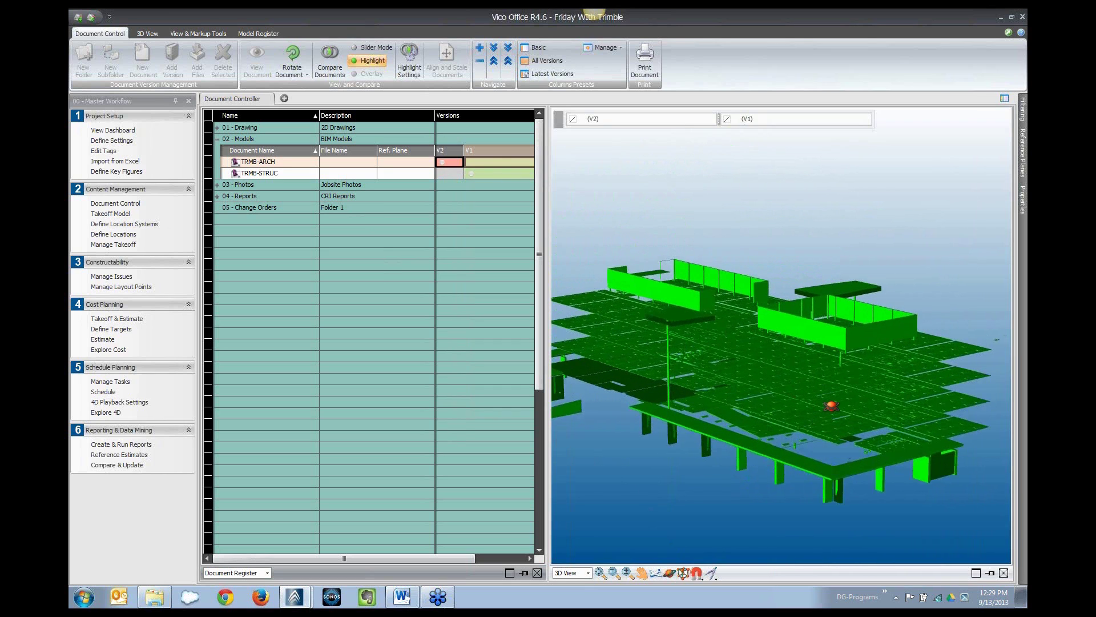
scroll(832, 406, "up", 5)
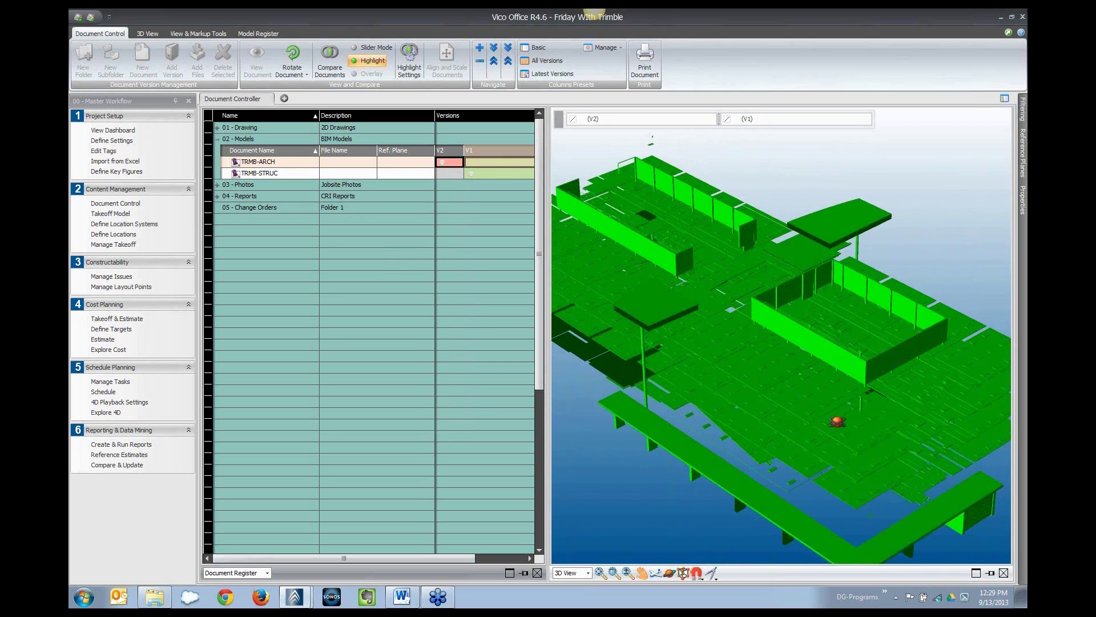
scroll(837, 420, "up", 1)
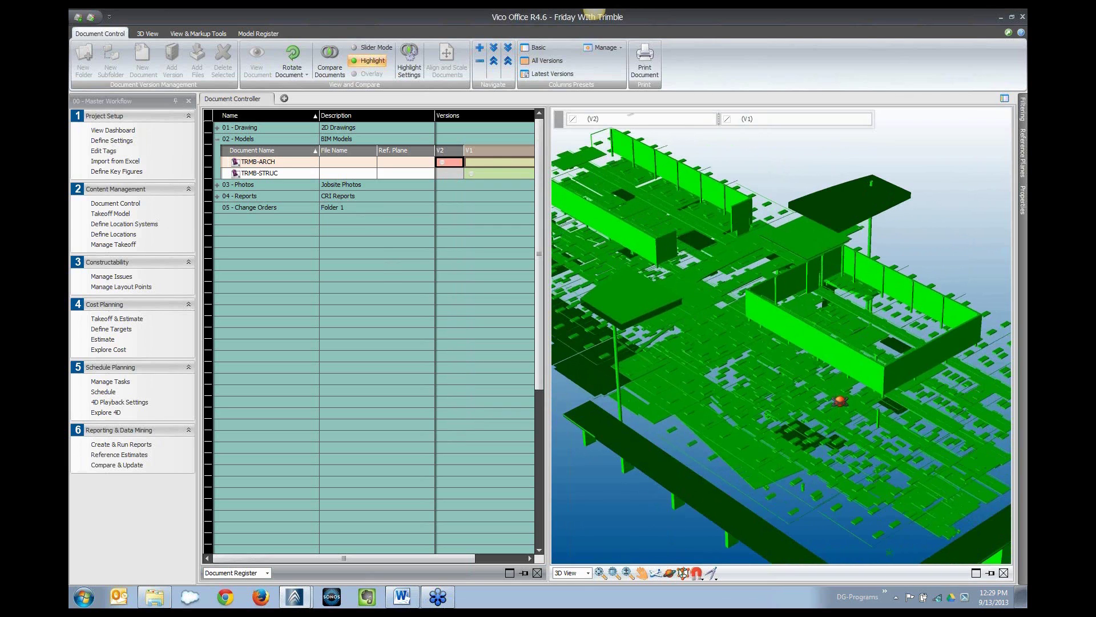
left_click_drag(835, 399, 755, 381)
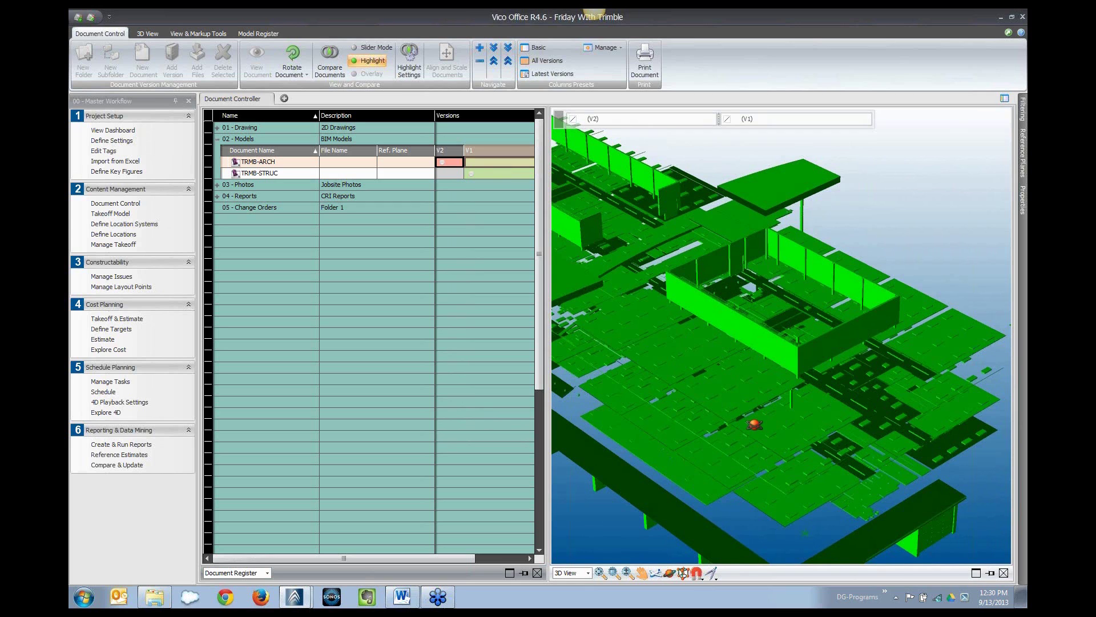
left_click_drag(787, 429, 762, 379)
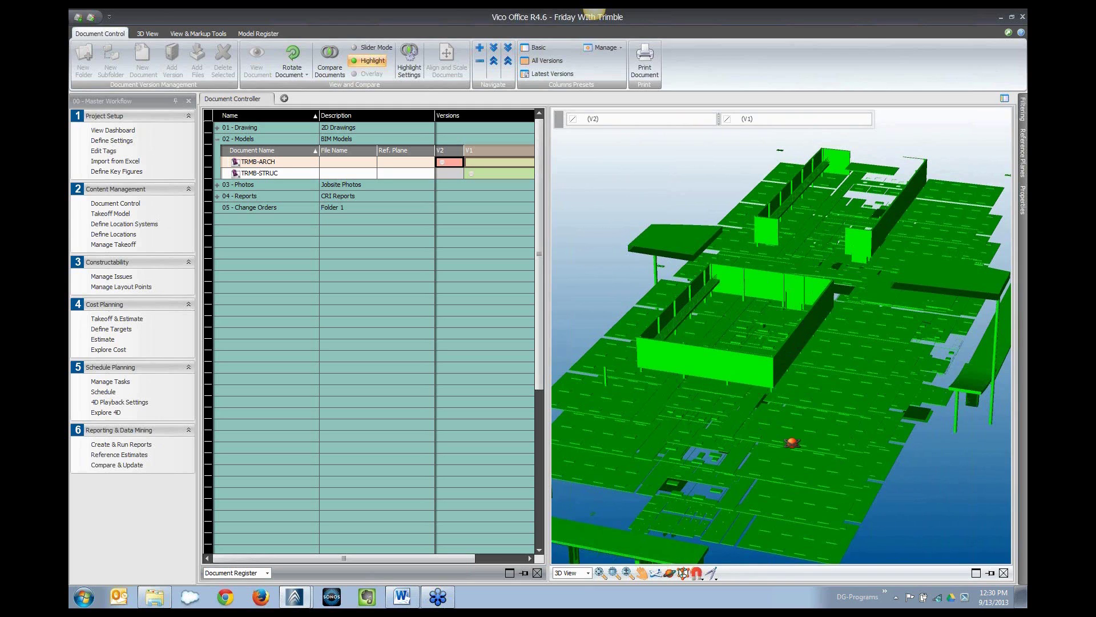
mouse_move(792, 441)
left_mouse_down()
mouse_move(785, 434)
mouse_move(797, 457)
left_mouse_up()
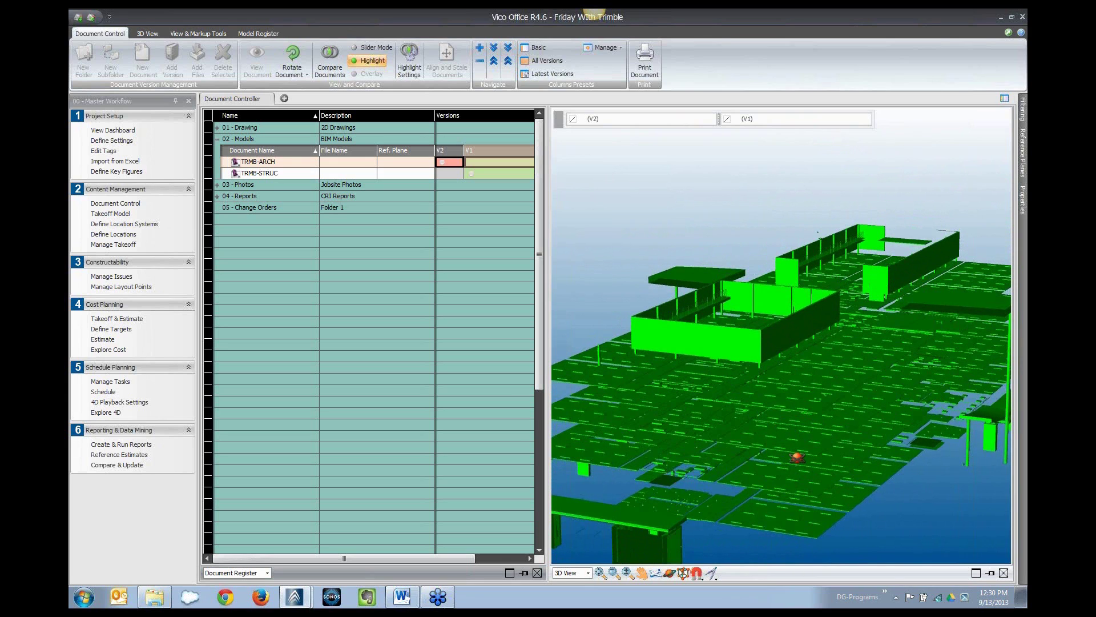
left_click_drag(798, 457, 811, 393)
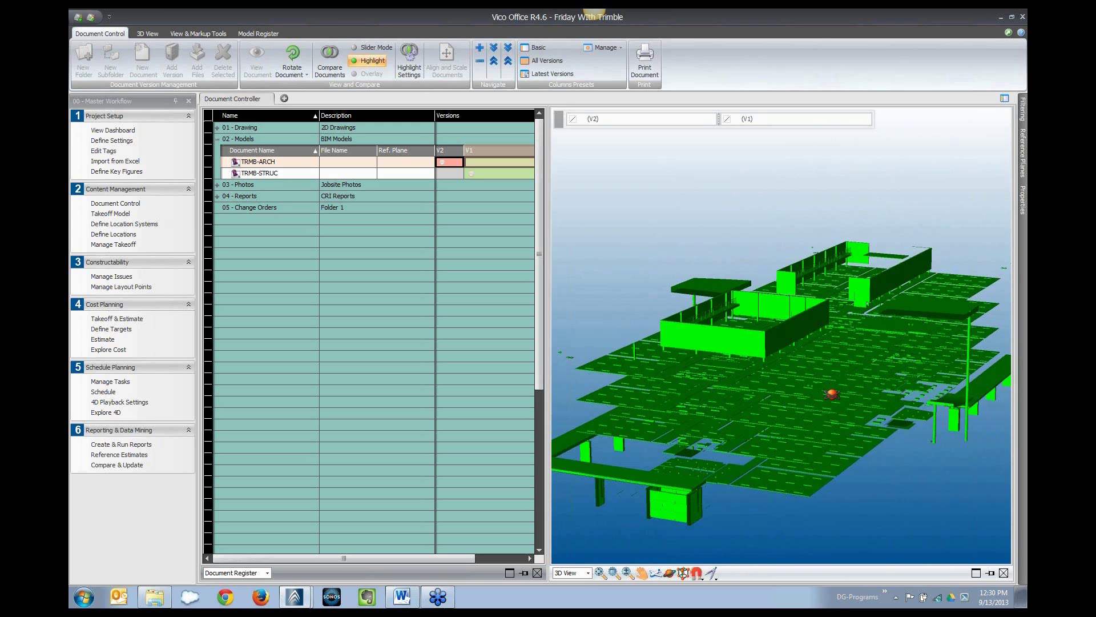
left_click_drag(756, 428, 762, 436)
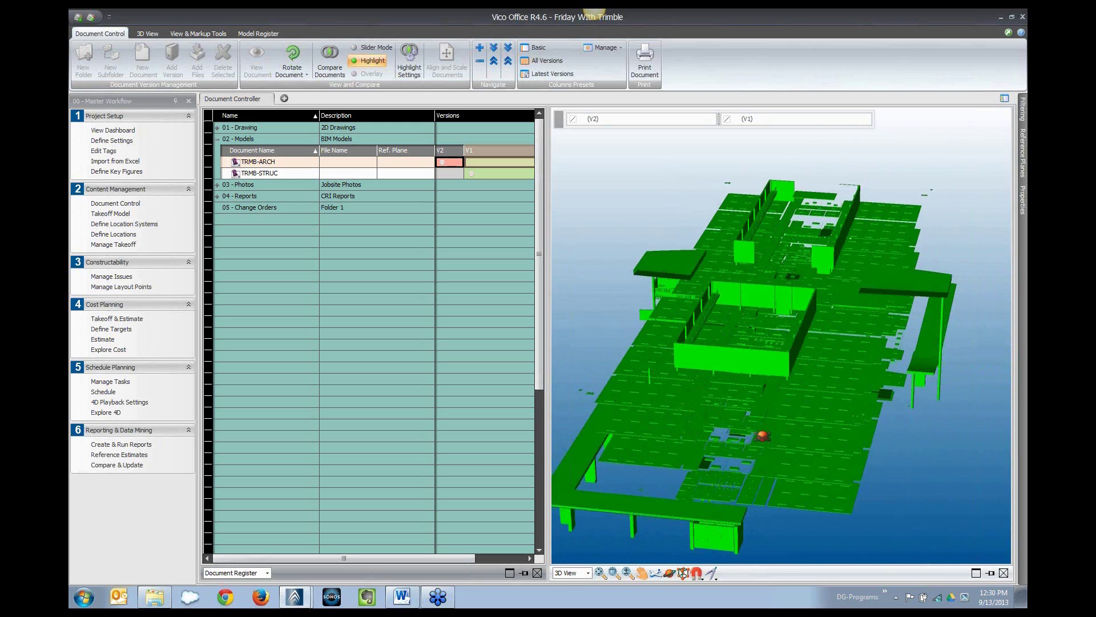
Step: Change the Highlight Settings to show only modified elements, hiding new and deleted ones, and view the result from another angle
left_click(408, 72)
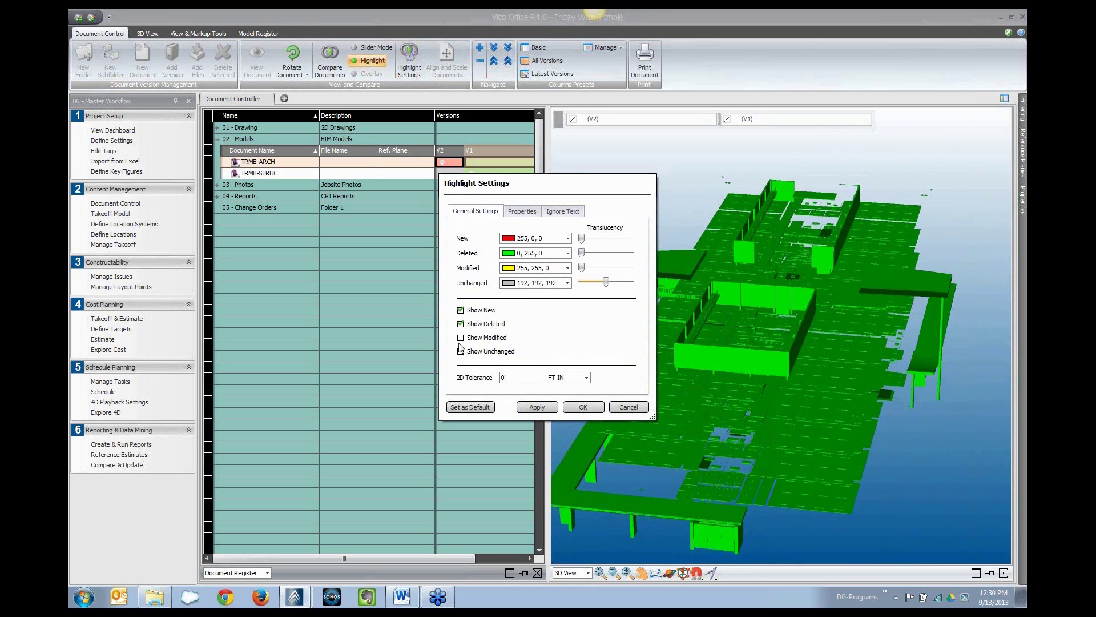
left_click(461, 339)
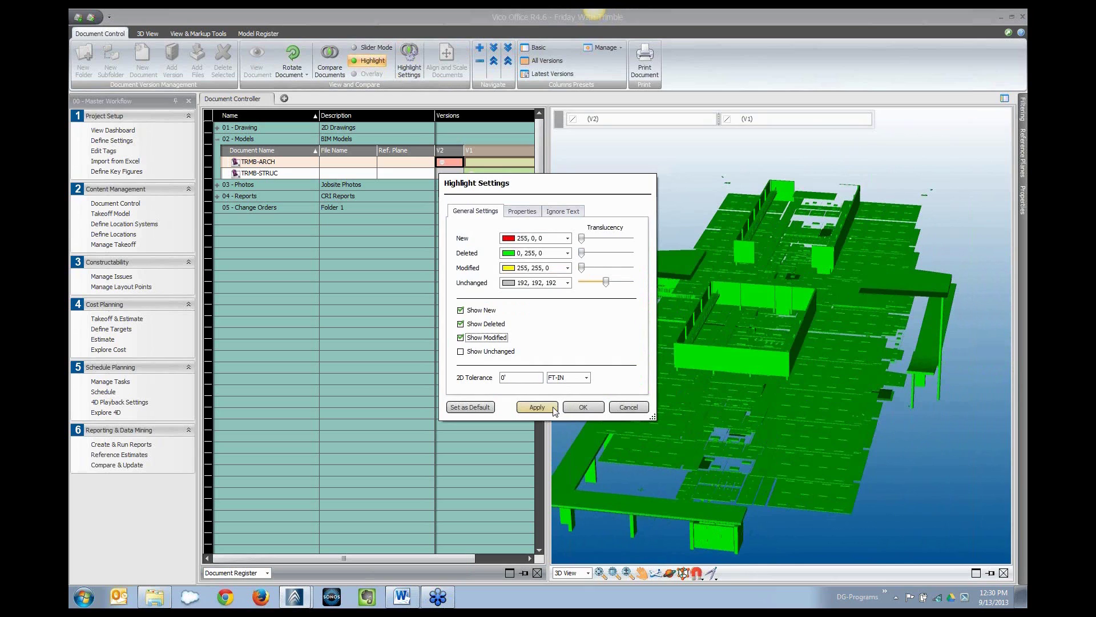
left_click(461, 310)
left_click(461, 323)
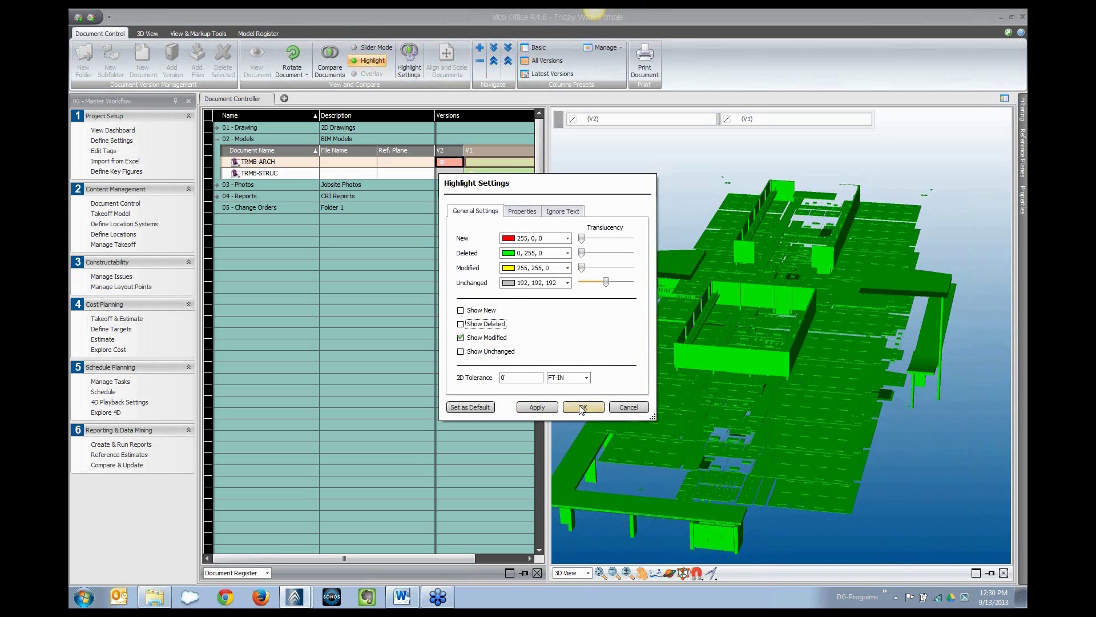
left_click(537, 407)
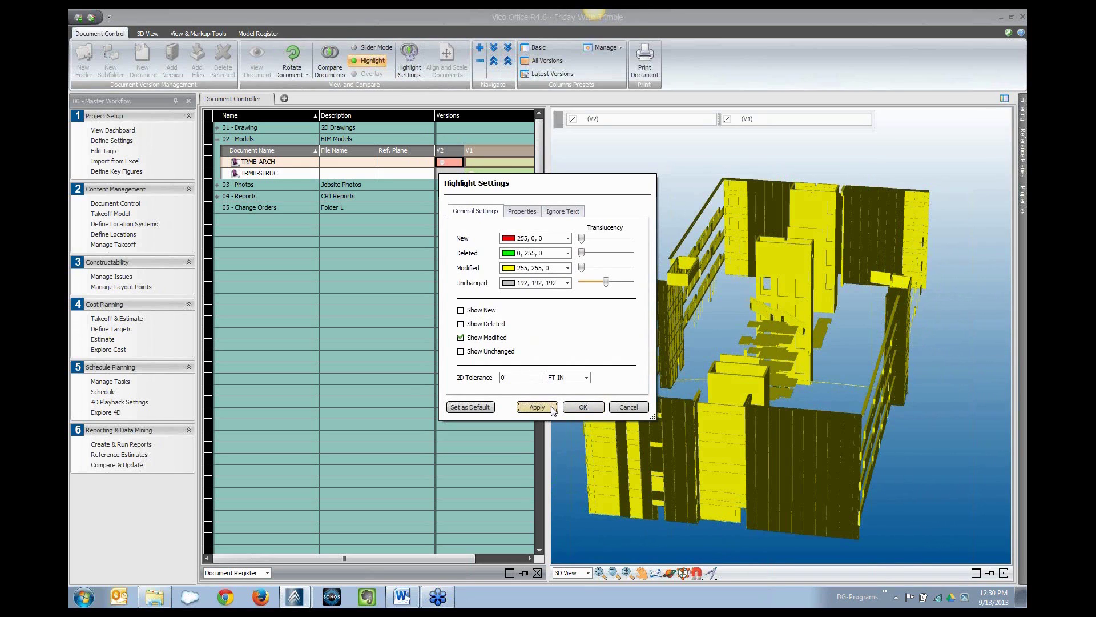
left_click(582, 407)
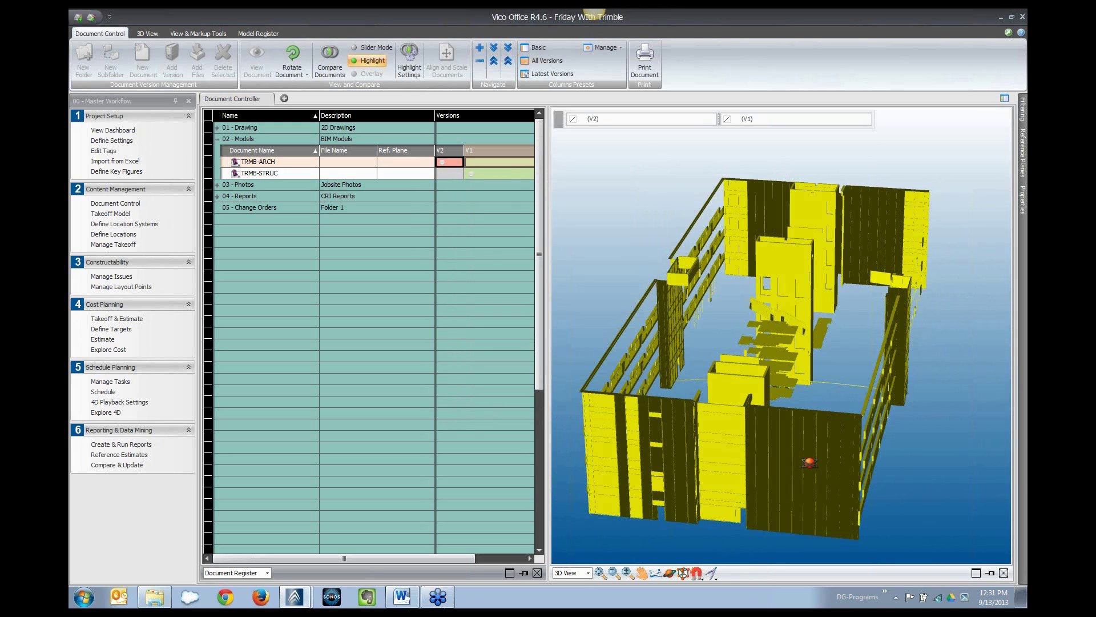
left_click_drag(802, 469, 859, 403)
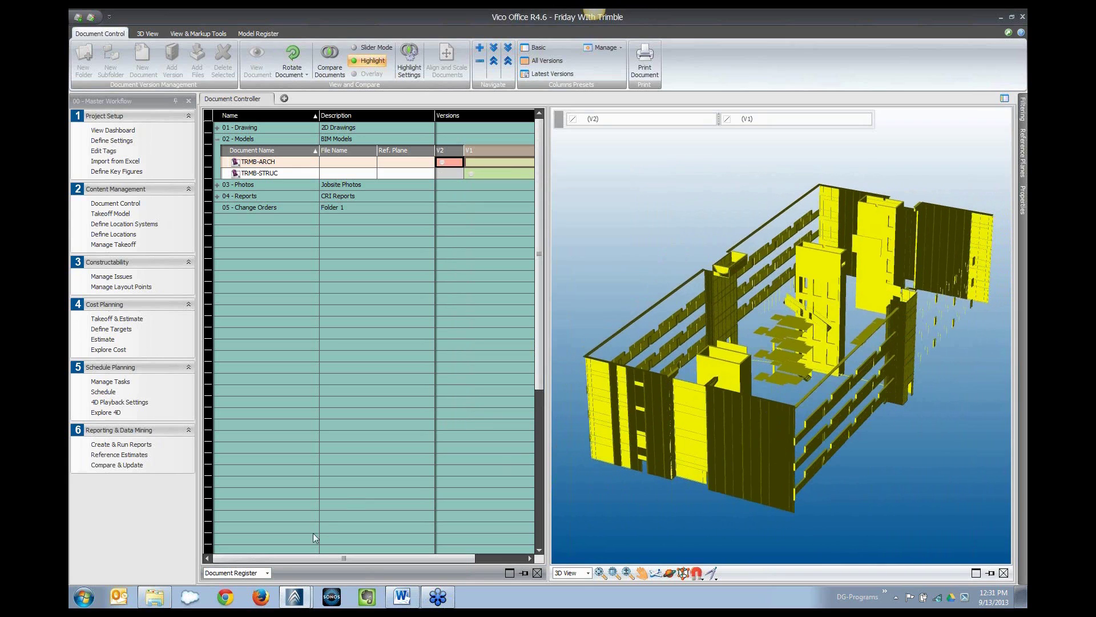
Step: Replace the Document Register with the Issue Manager, show the Design Variance issue in its detail form and widen the form
left_click(267, 573)
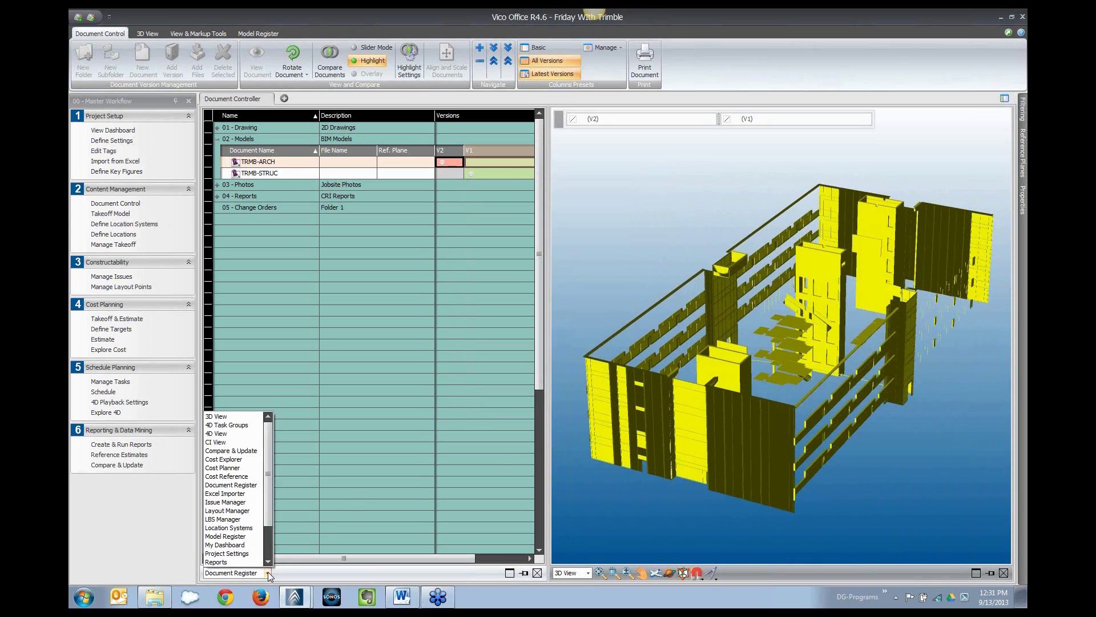
left_click(242, 502)
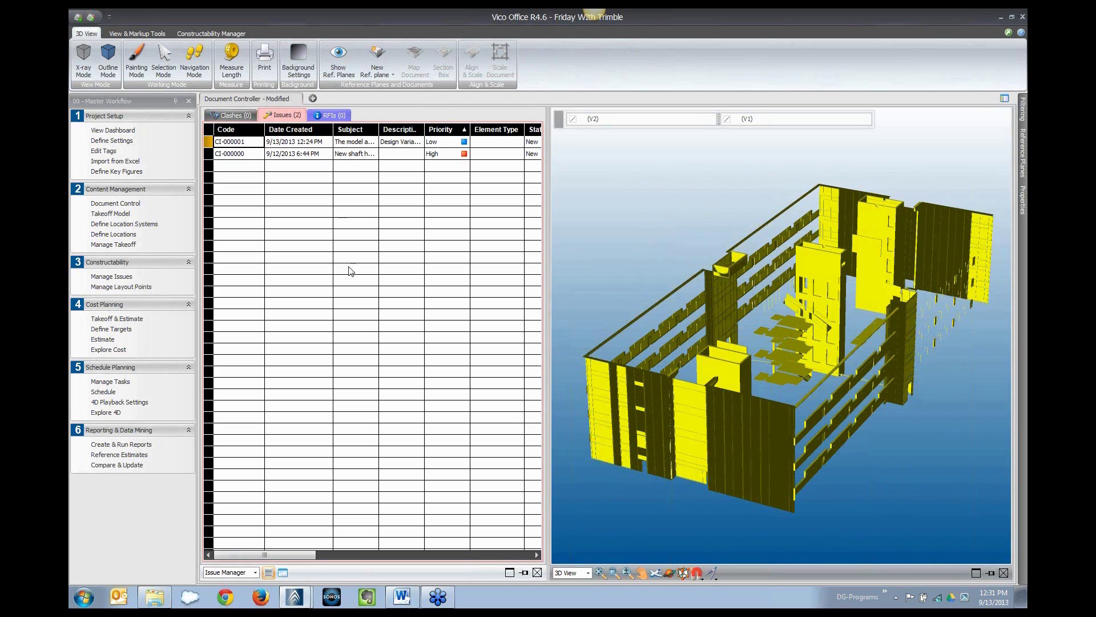
left_click(283, 572)
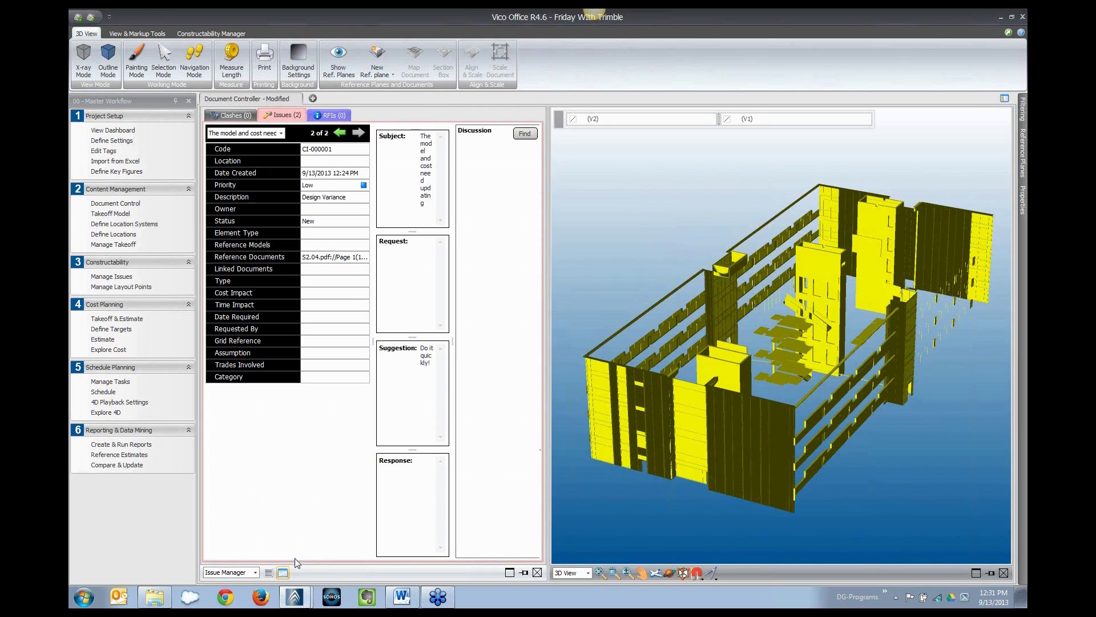
left_click_drag(451, 342, 640, 349)
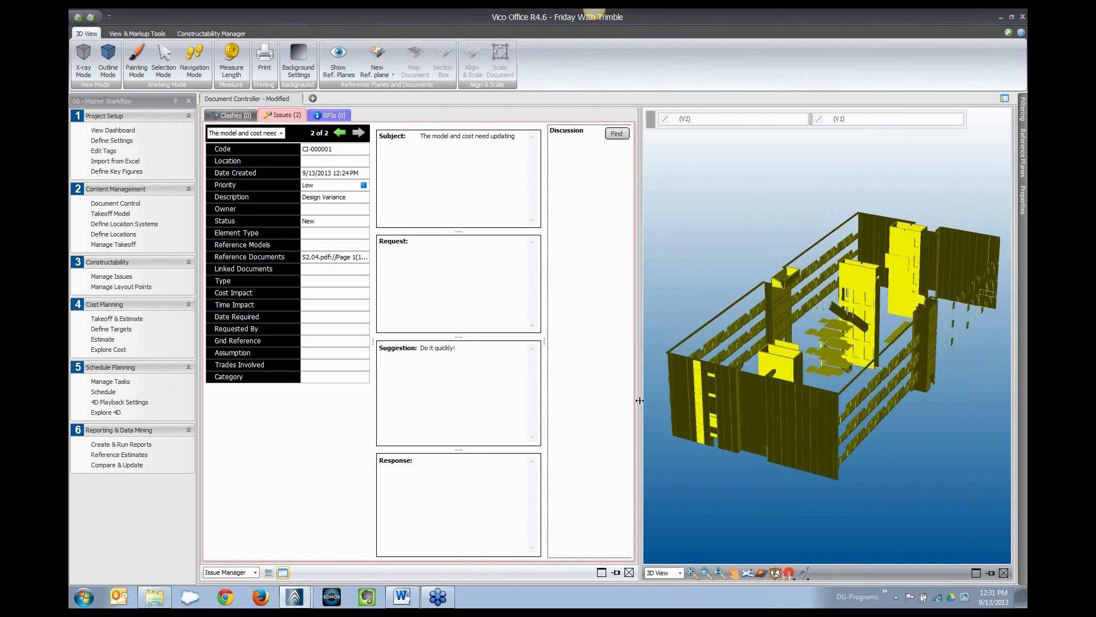
Step: Cloud the modified elements as a new issue with subject "This all the new walls that we need in the cost plan" and request "Make sure you look at S2.02"
left_click(153, 34)
left_click(123, 60)
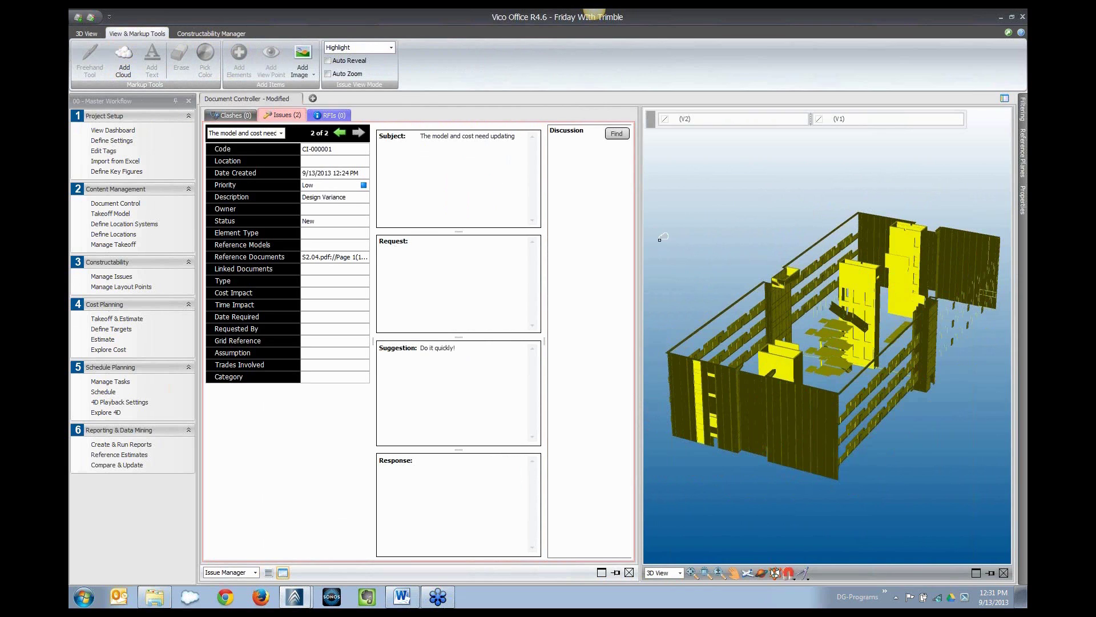
mouse_move(685, 251)
left_mouse_down()
mouse_move(668, 401)
mouse_move(694, 480)
mouse_move(811, 478)
mouse_move(902, 423)
mouse_move(994, 315)
mouse_move(1010, 249)
mouse_move(936, 203)
mouse_move(686, 252)
left_mouse_up()
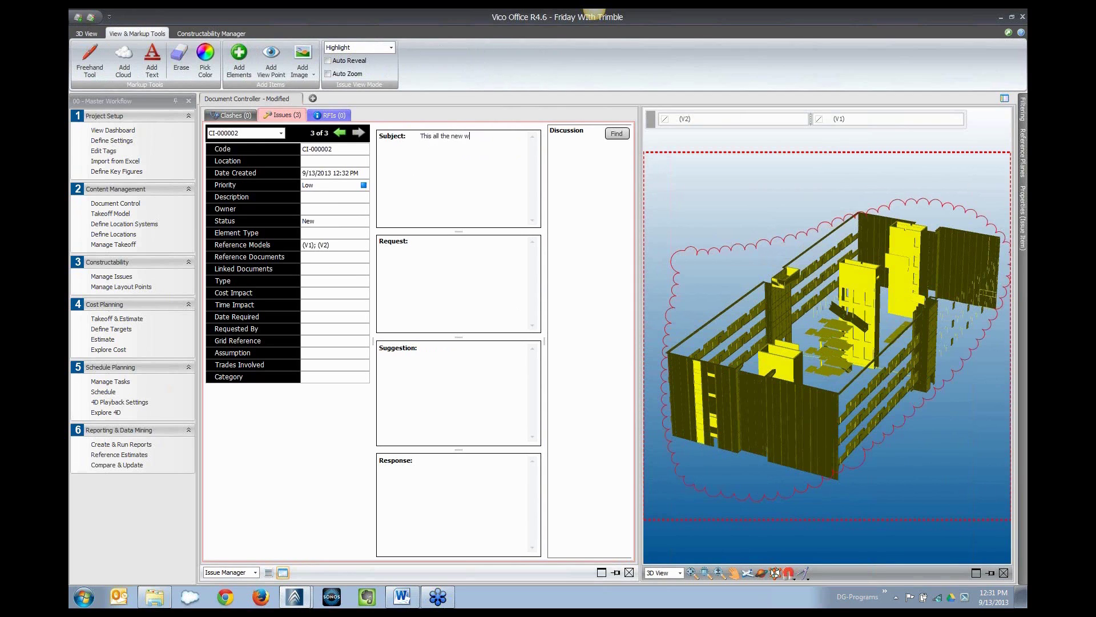
type("alls that we need in the cost plan")
key("Tab")
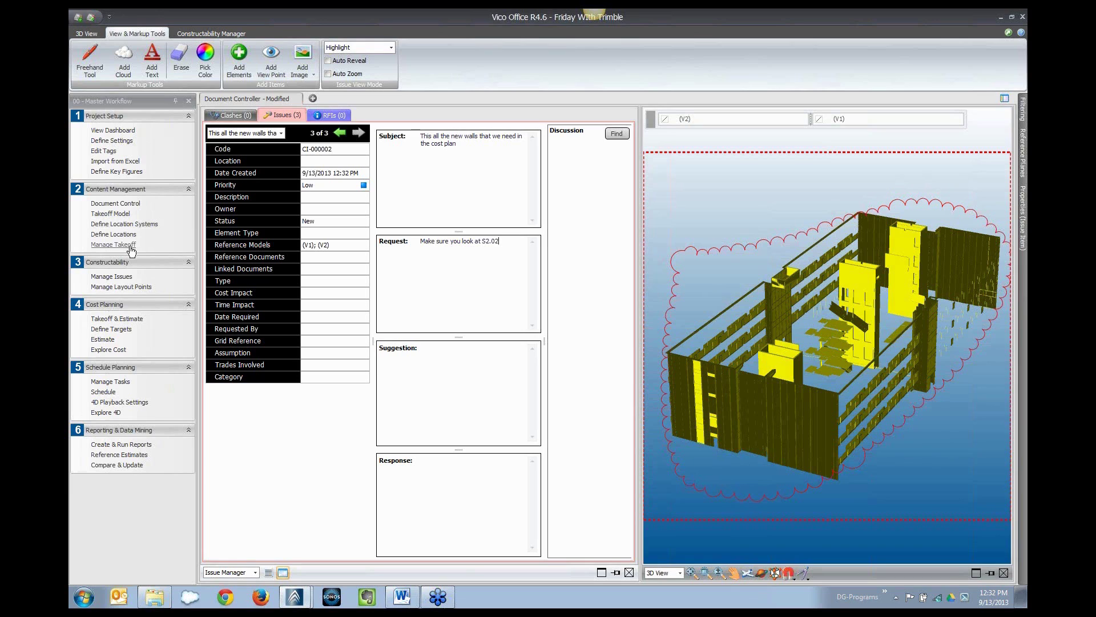
Step: Return to Document Control, collapse the 02 - Models folder and view the full building model
left_click(116, 205)
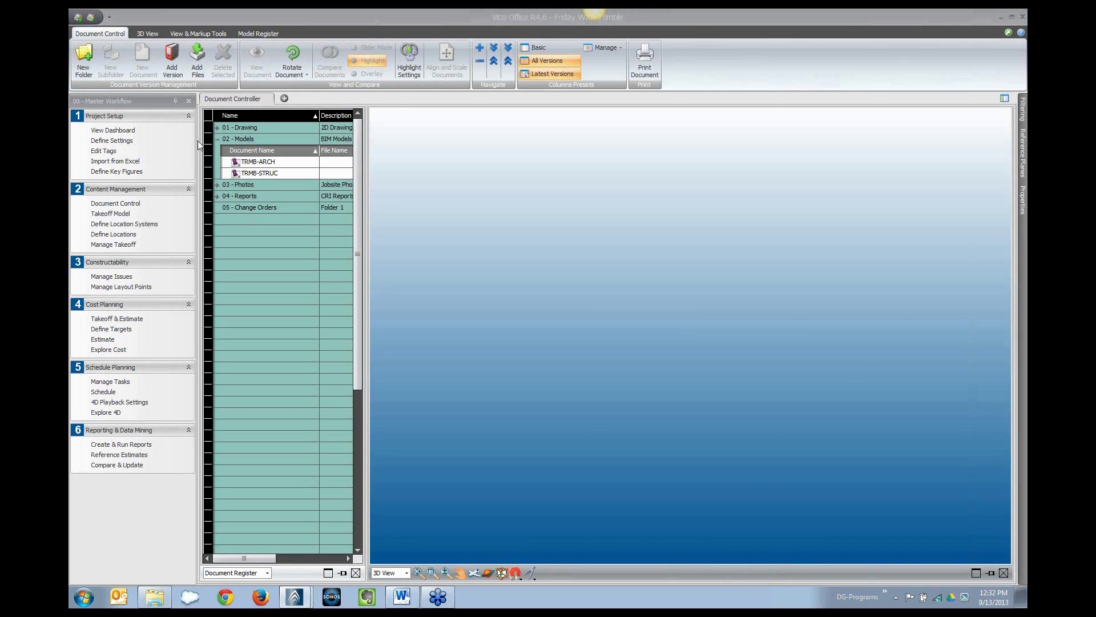
left_click(217, 139)
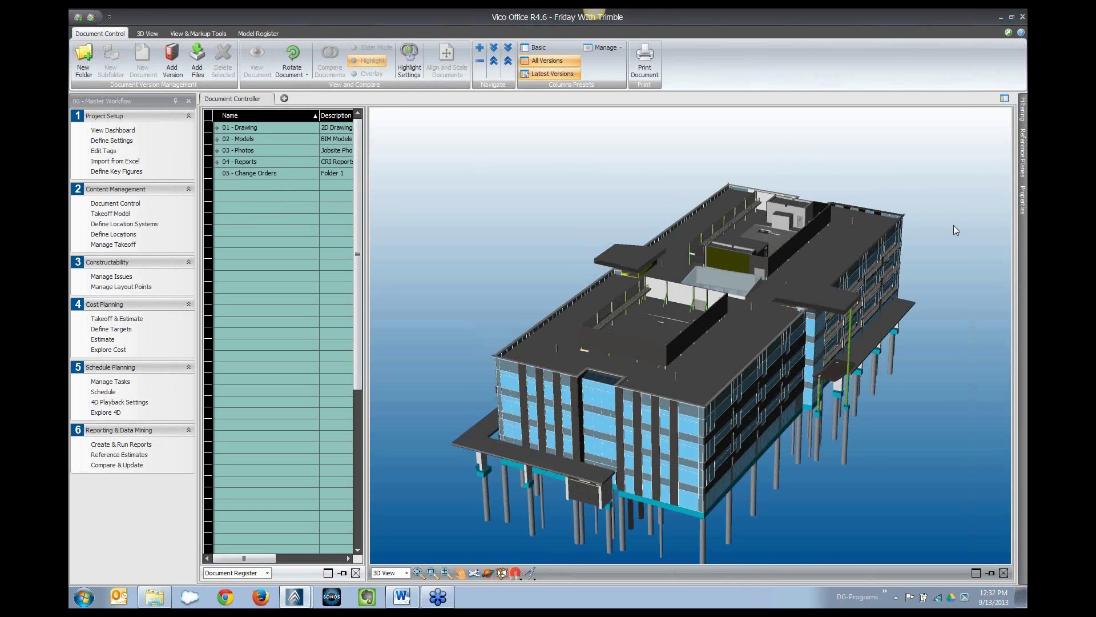
middle_click_drag(953, 225, 958, 201)
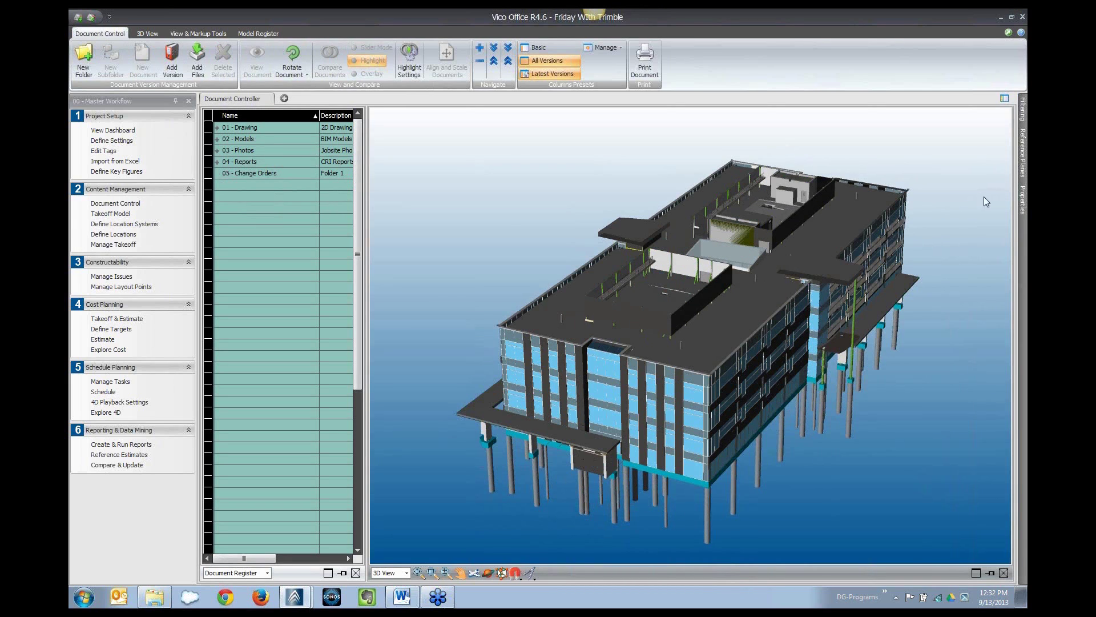
Step: Try to add selected model elements to the manual selection filter
mouse_move(1023, 149)
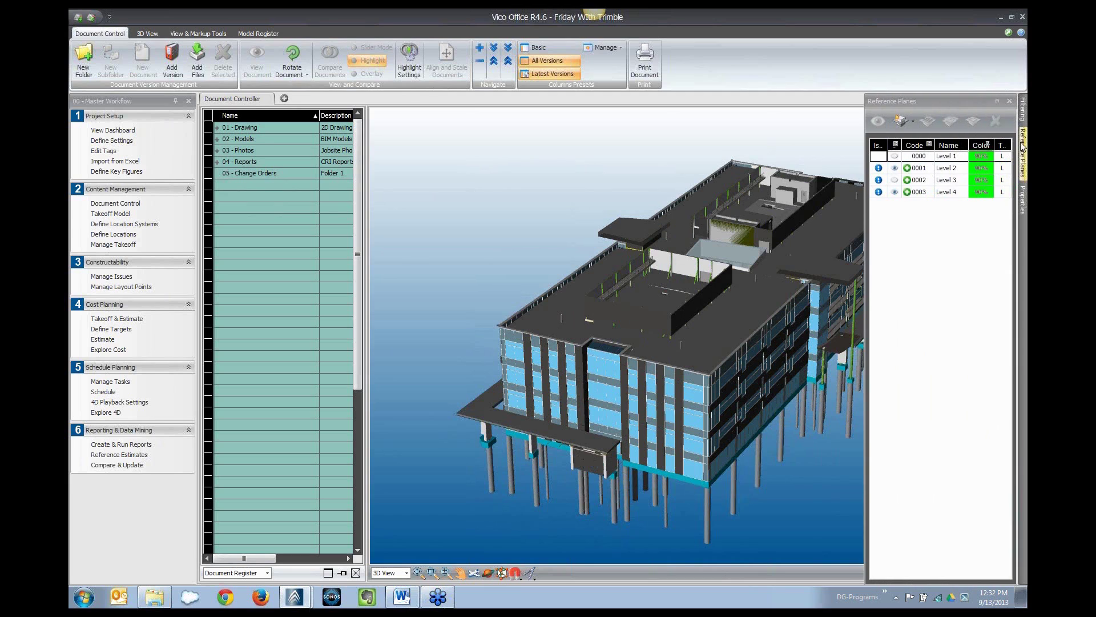
mouse_move(1024, 112)
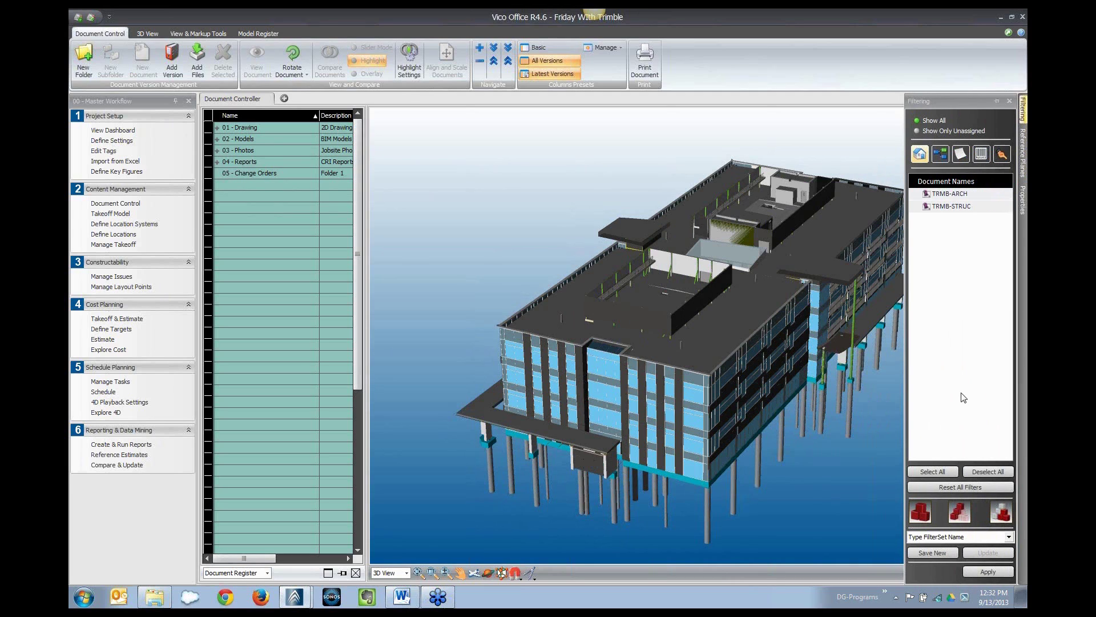
left_click(1001, 154)
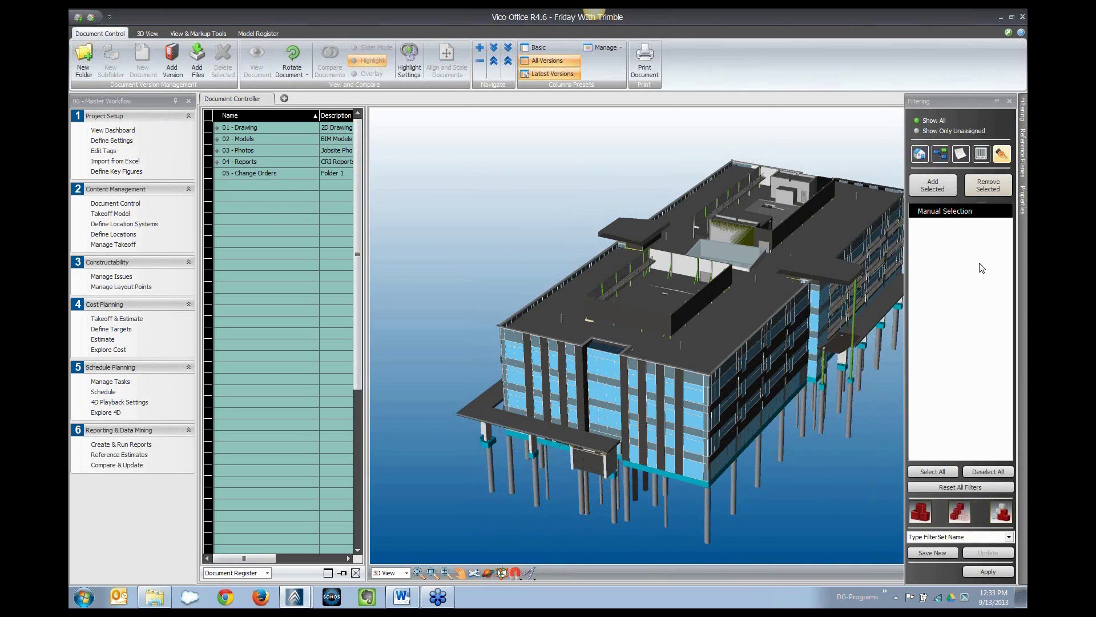
left_click(941, 186)
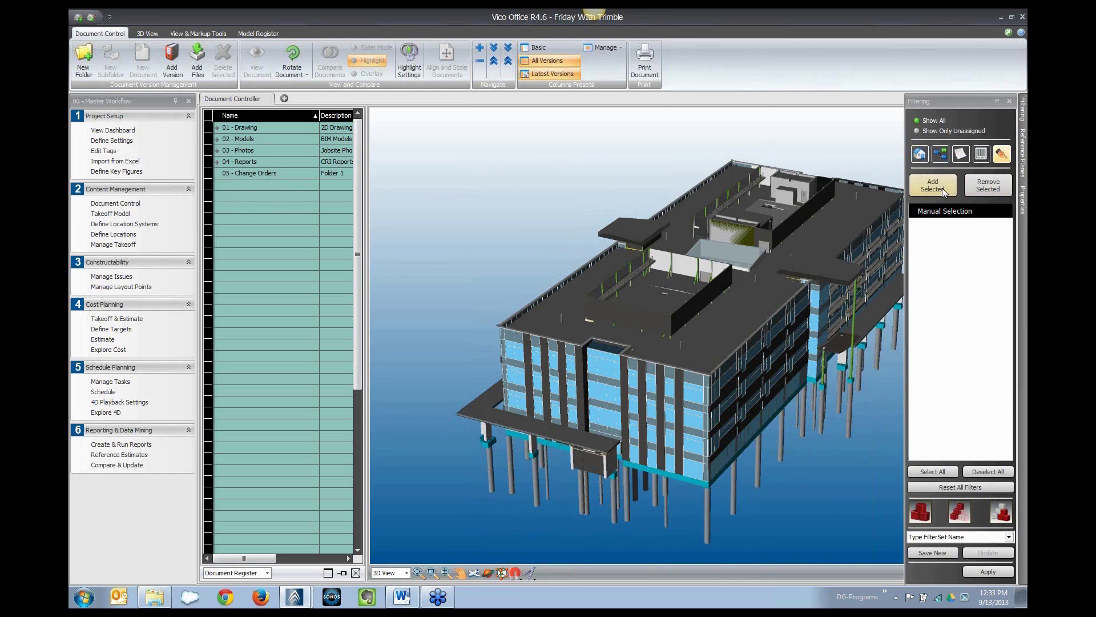
left_click(837, 238)
left_click(267, 572)
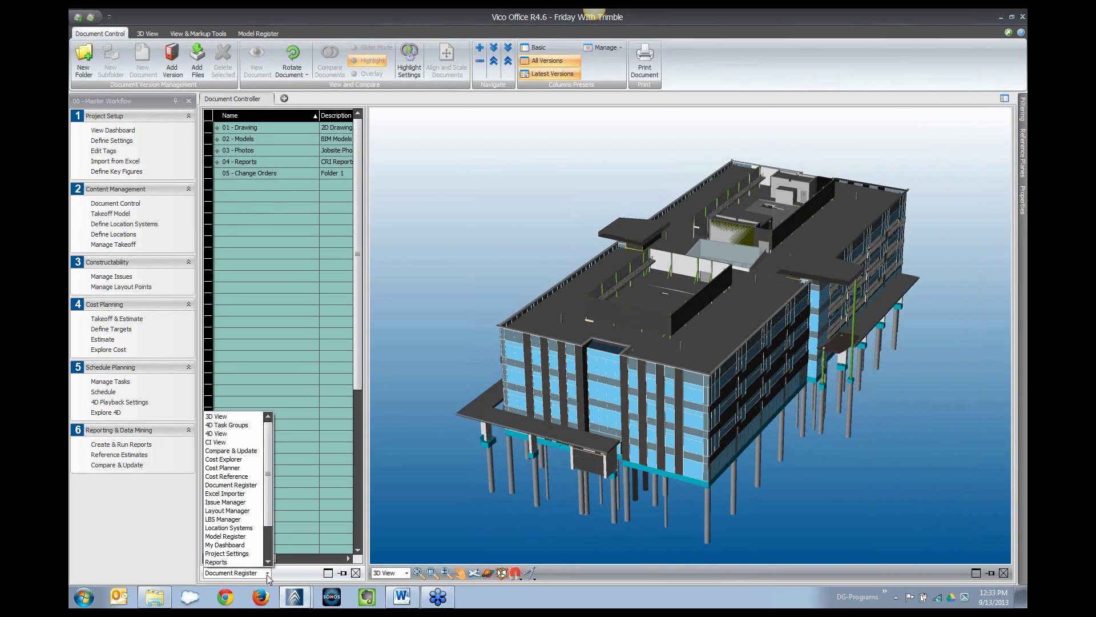
Step: Switch to Takeoff Model and isolate the Floor Construction takeoff item in the 3D view
left_click(110, 213)
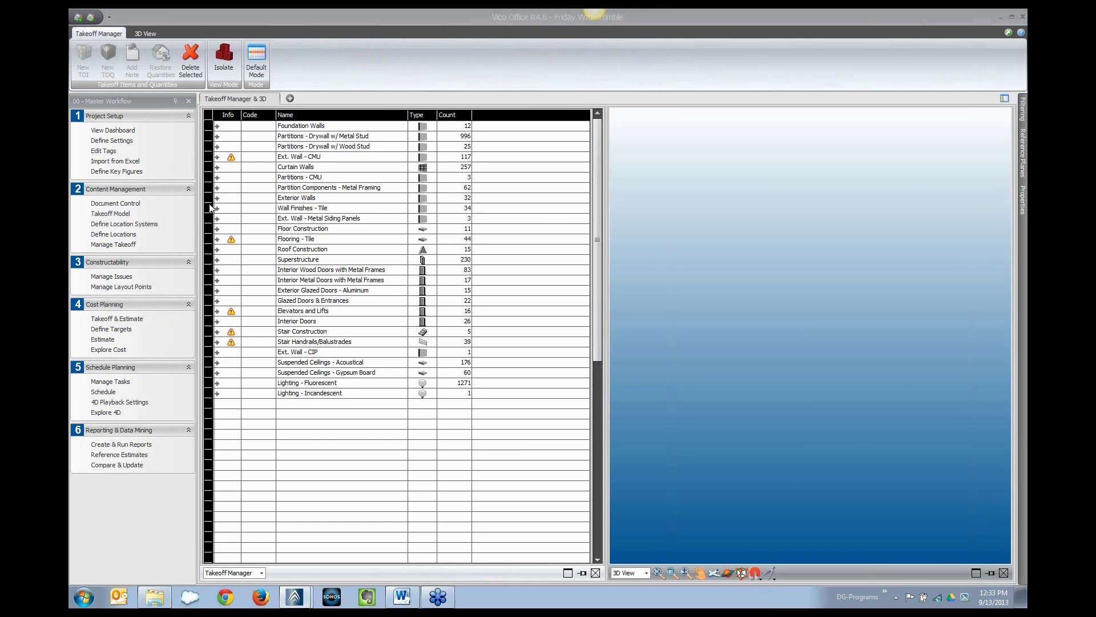
left_click(328, 229)
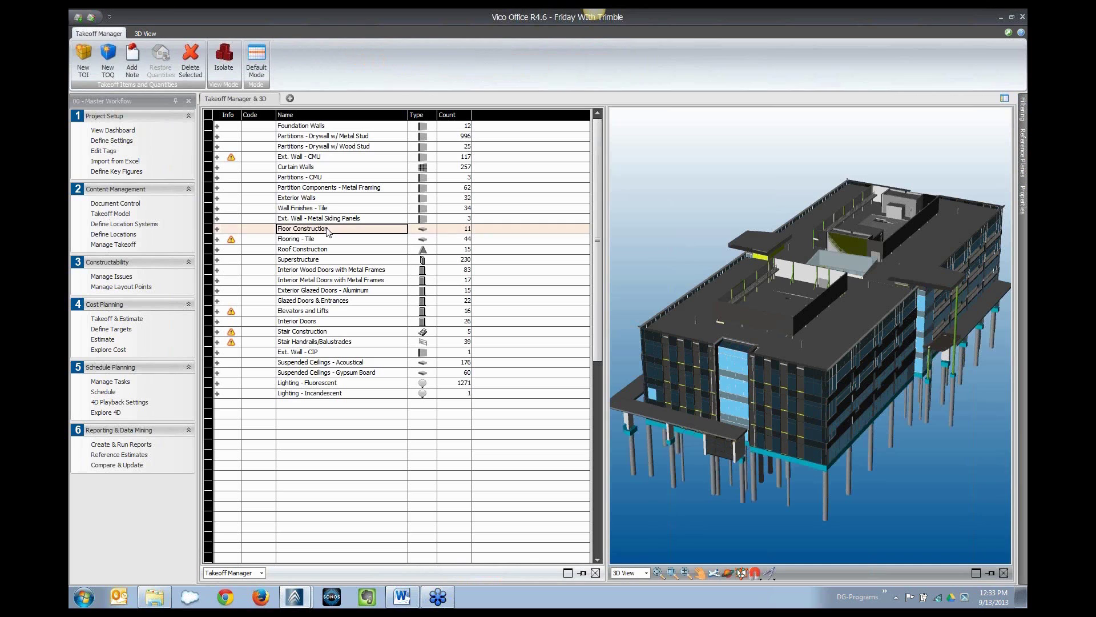
right_click(328, 230)
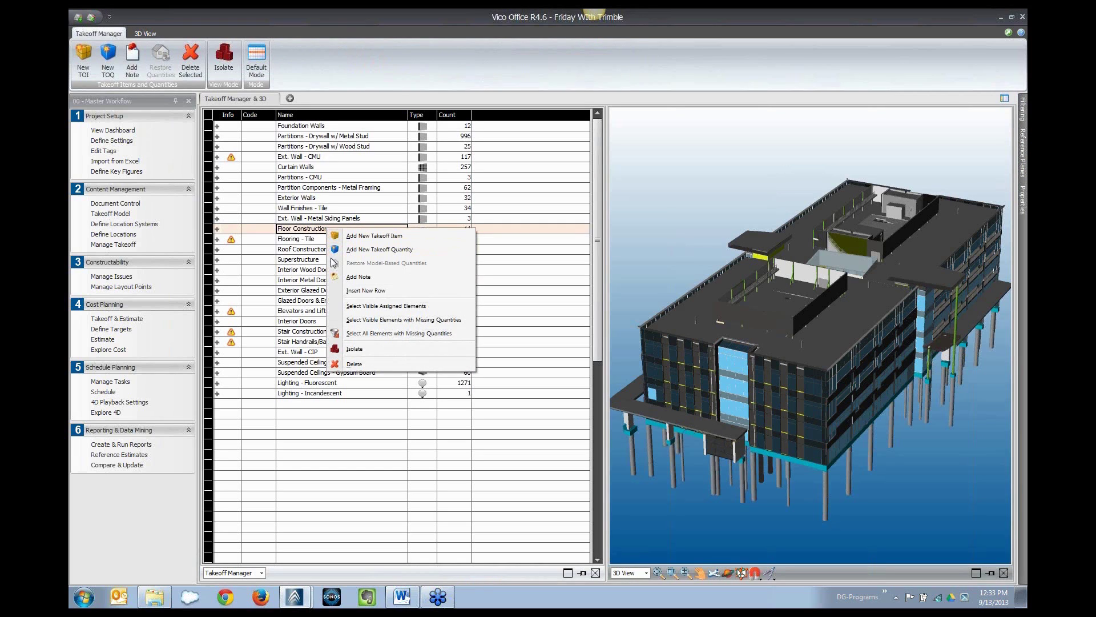
left_click(354, 349)
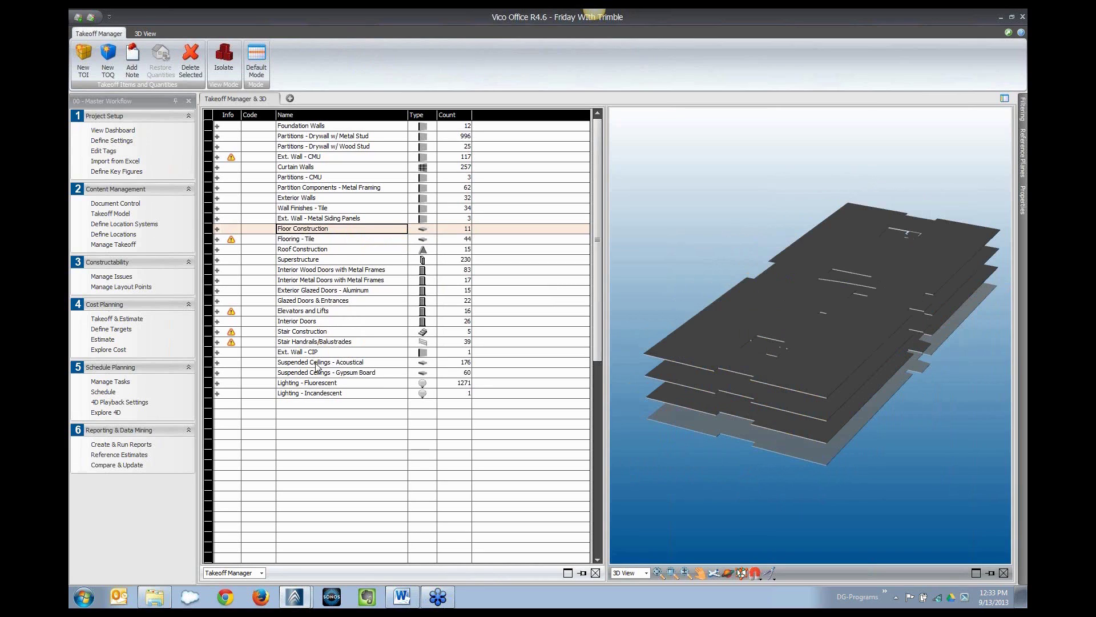
Step: Expand the Floor Construction takeoff item to examine its takeoff quantities
left_click(216, 229)
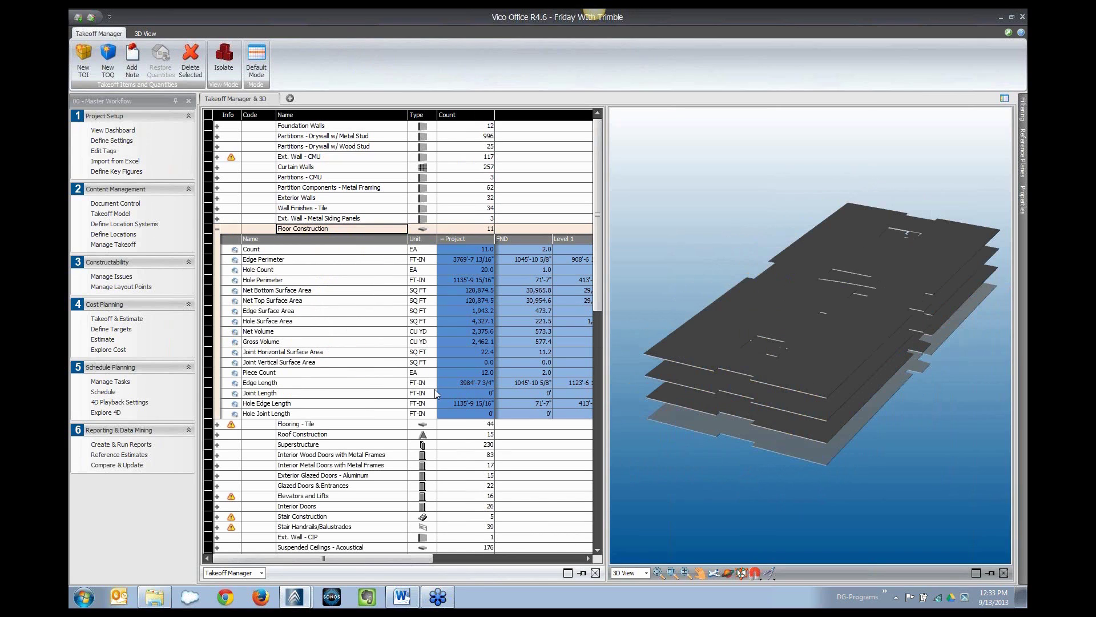
left_click_drag(358, 558, 477, 588)
left_click(348, 227)
Step: Select the visible elements assigned to Floor Construction, apply them as a manual selection filter and widen the 3D view
left_click(261, 232)
right_click(260, 230)
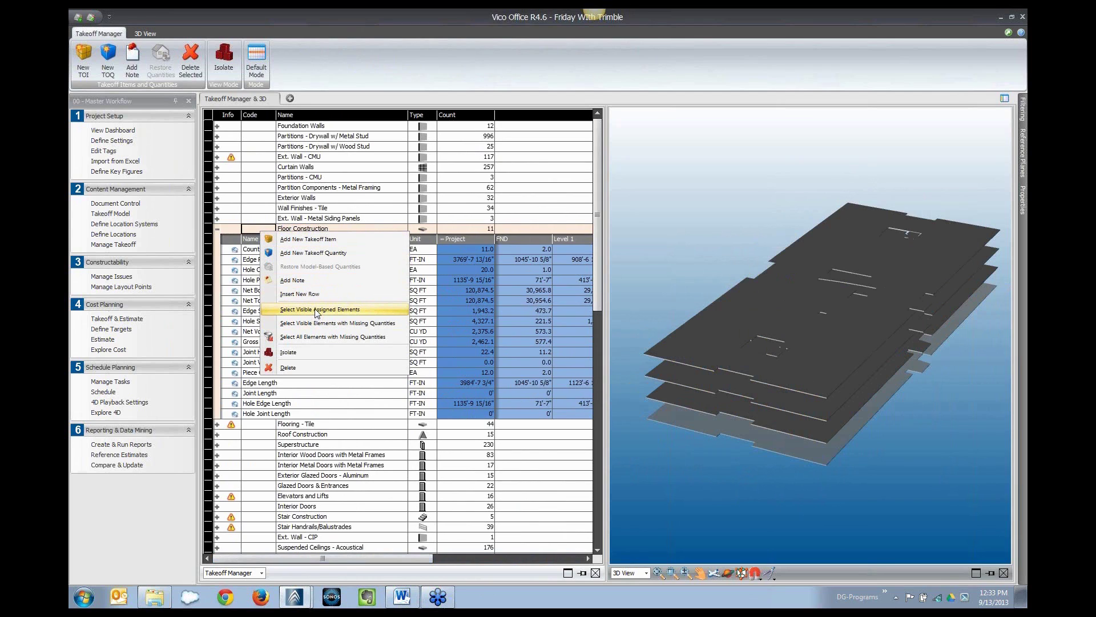
left_click(316, 309)
mouse_move(1025, 111)
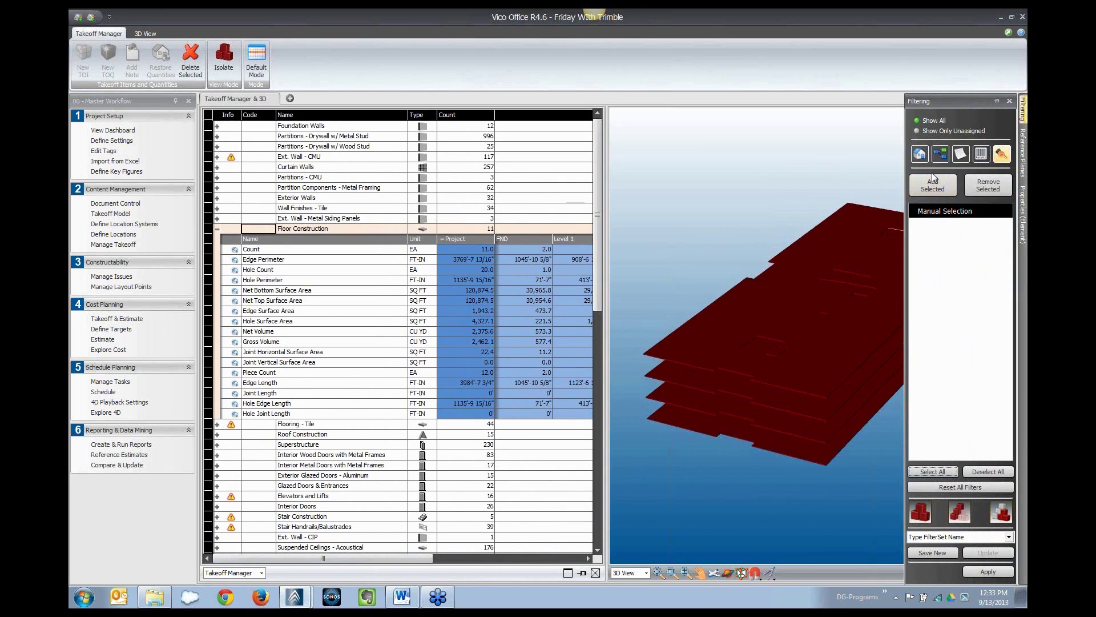
left_click(930, 188)
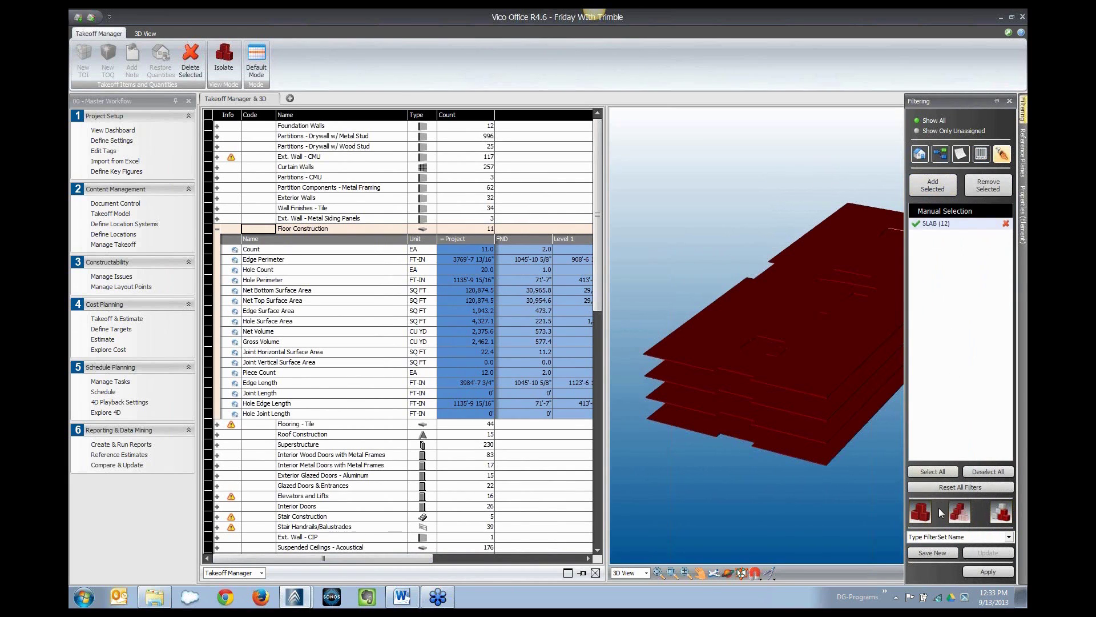
left_click(920, 511)
left_click(979, 570)
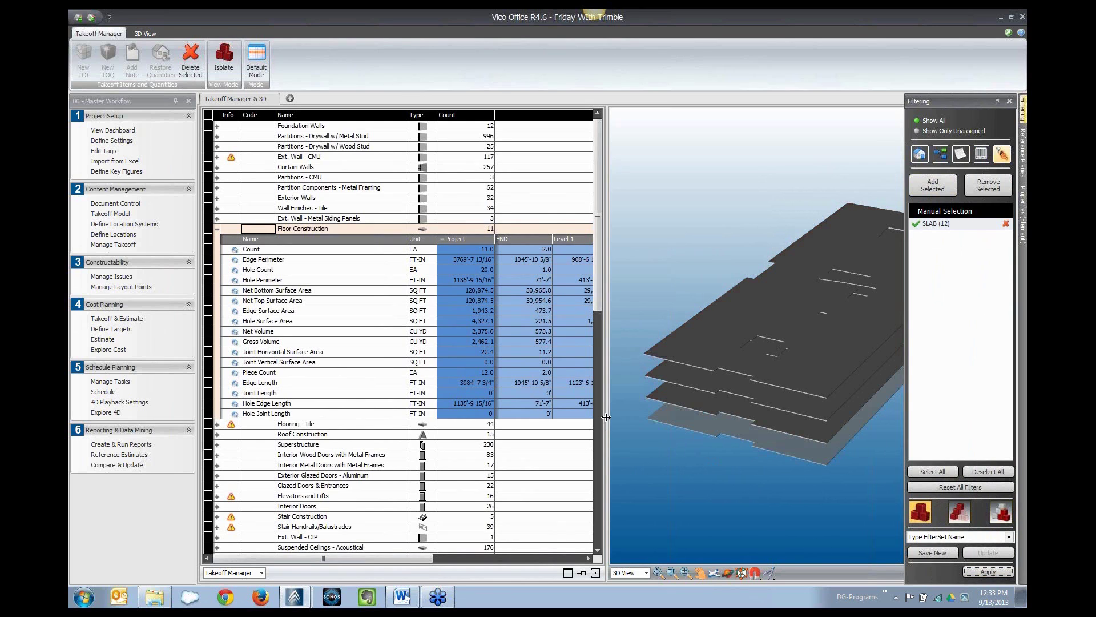
left_click_drag(605, 416, 496, 448)
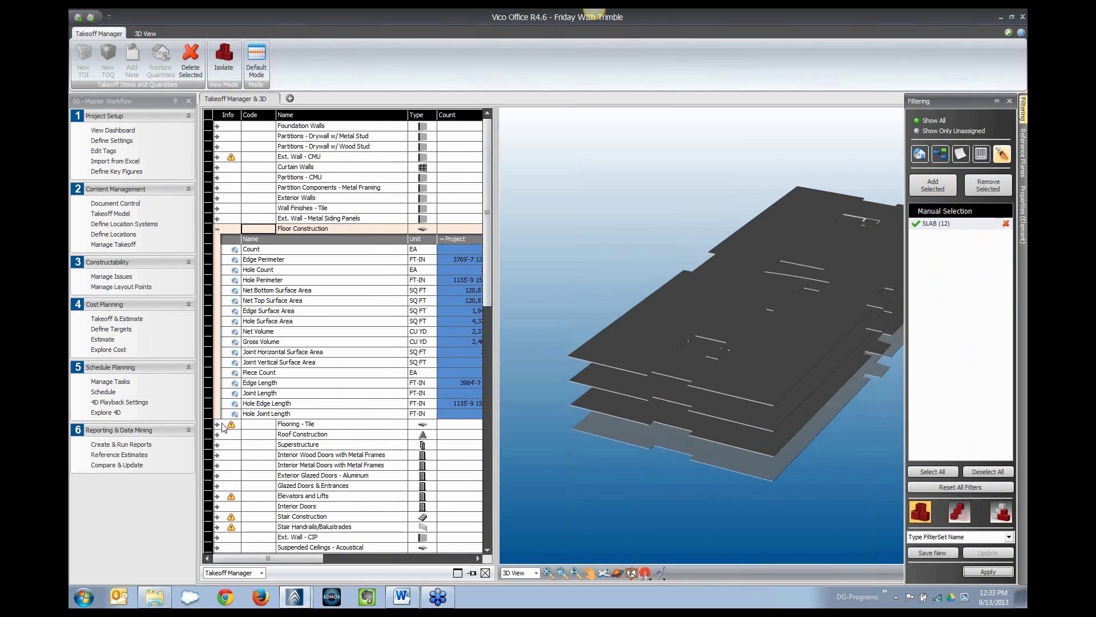
Step: Return to Document Control and orbit the filtered floor slabs to view them from another angle
left_click(107, 203)
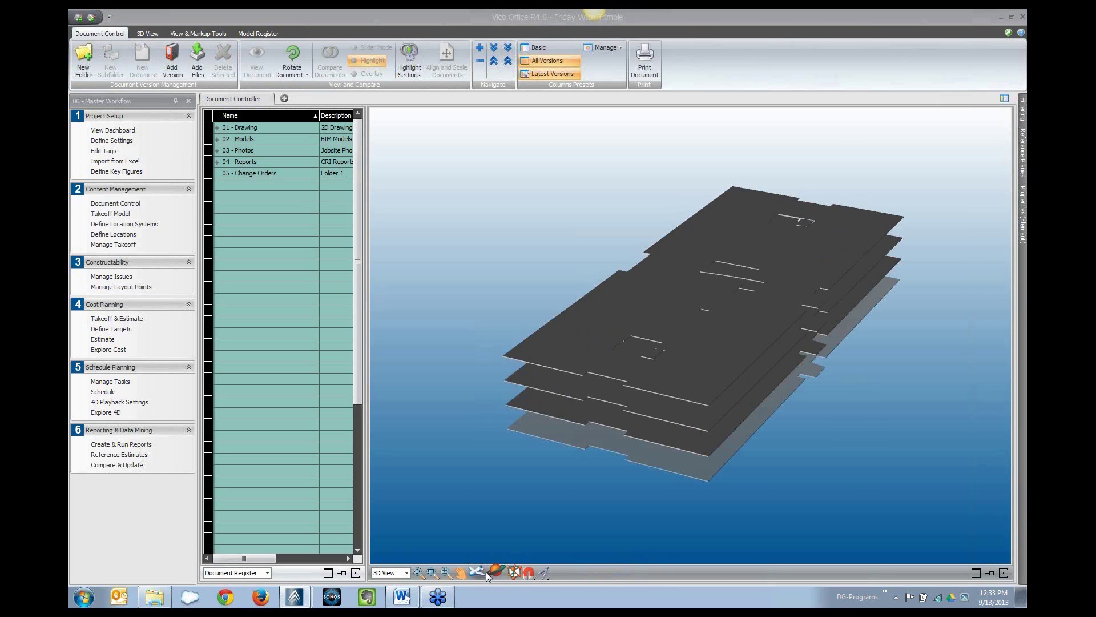
left_click(493, 570)
left_click_drag(831, 448, 809, 422)
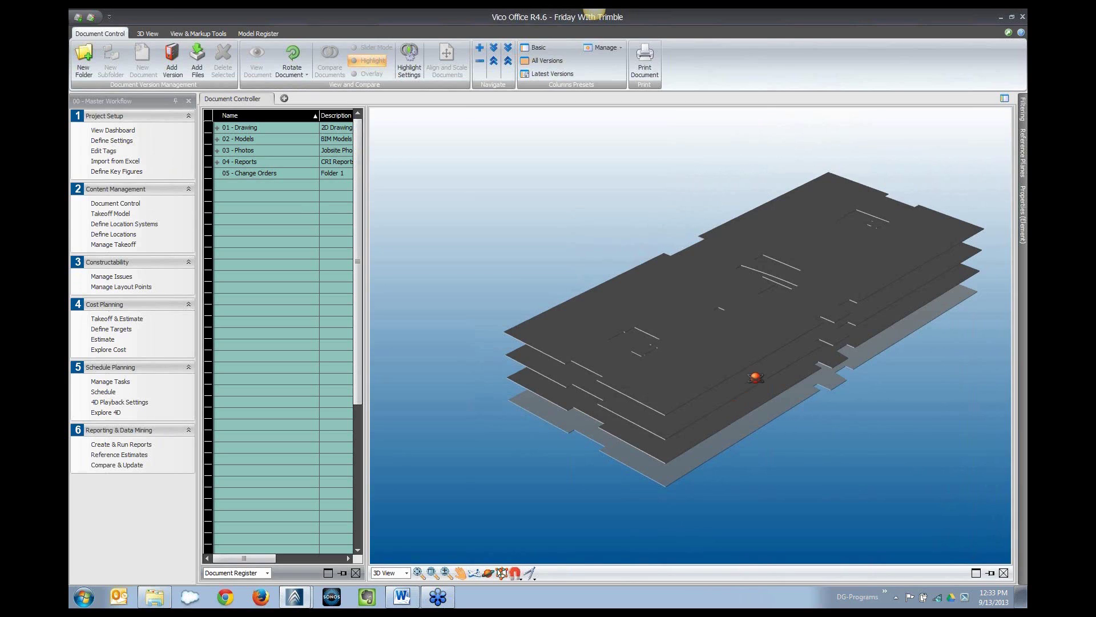
Step: Keep the Reference Planes list permanently open and widen it to show full codes and names
mouse_move(1021, 155)
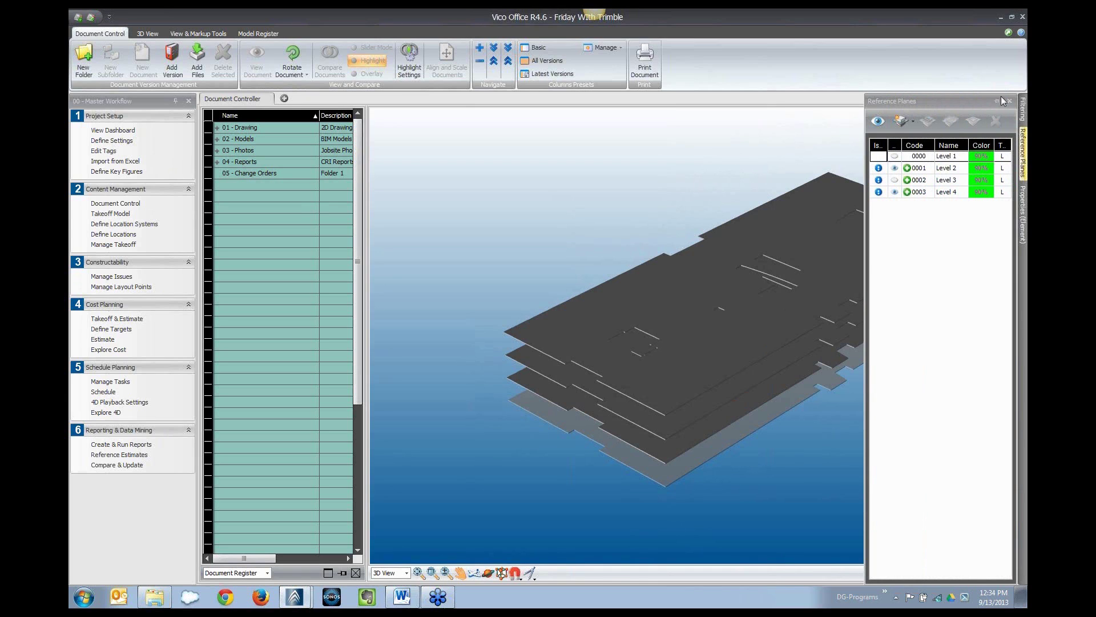
left_click(996, 100)
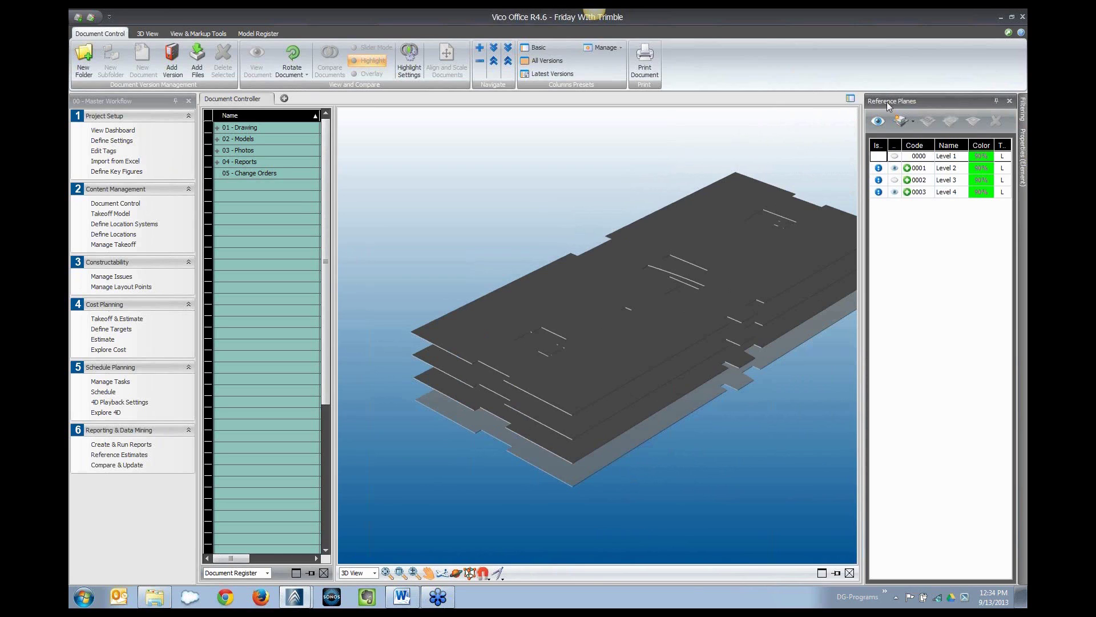
left_click(905, 126)
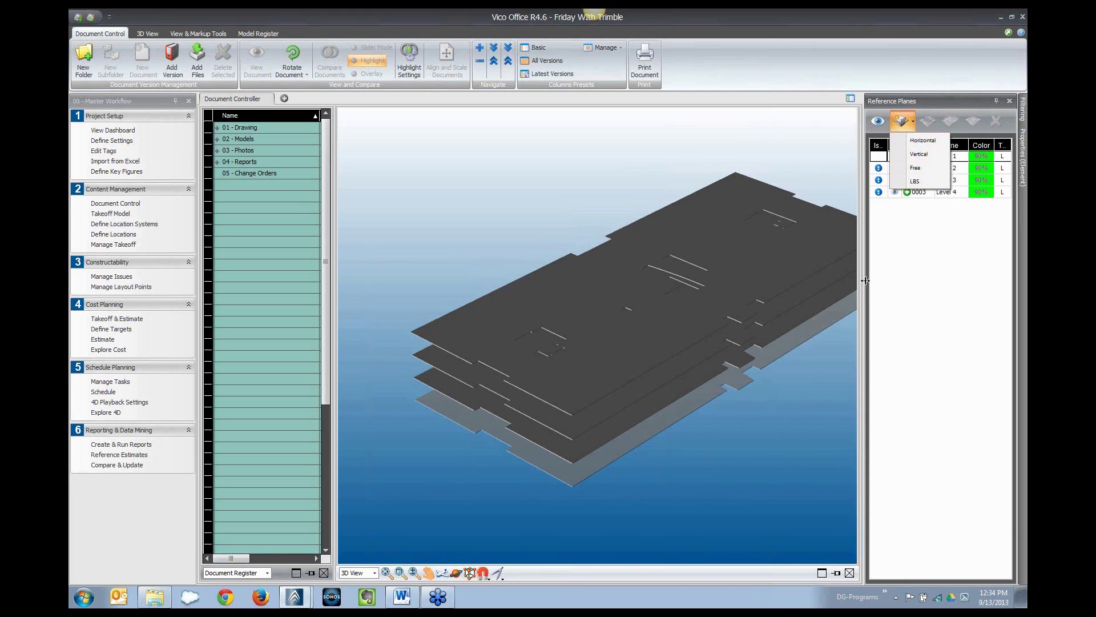
left_click_drag(863, 284, 811, 287)
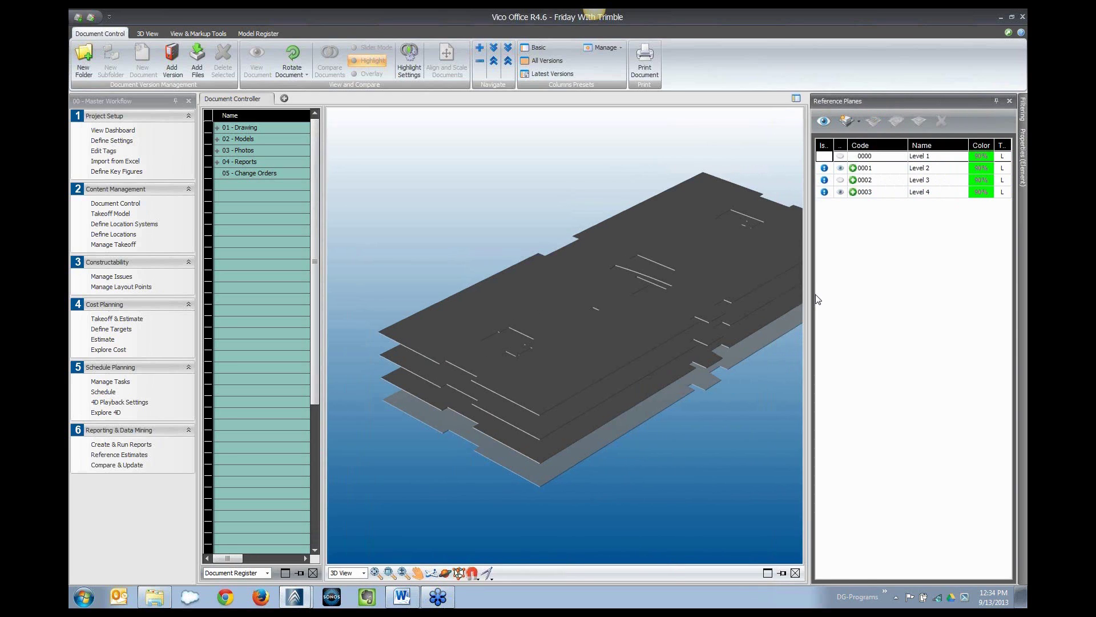
Step: Start creating a new vertical reference plane from the Reference Planes list
left_click(860, 122)
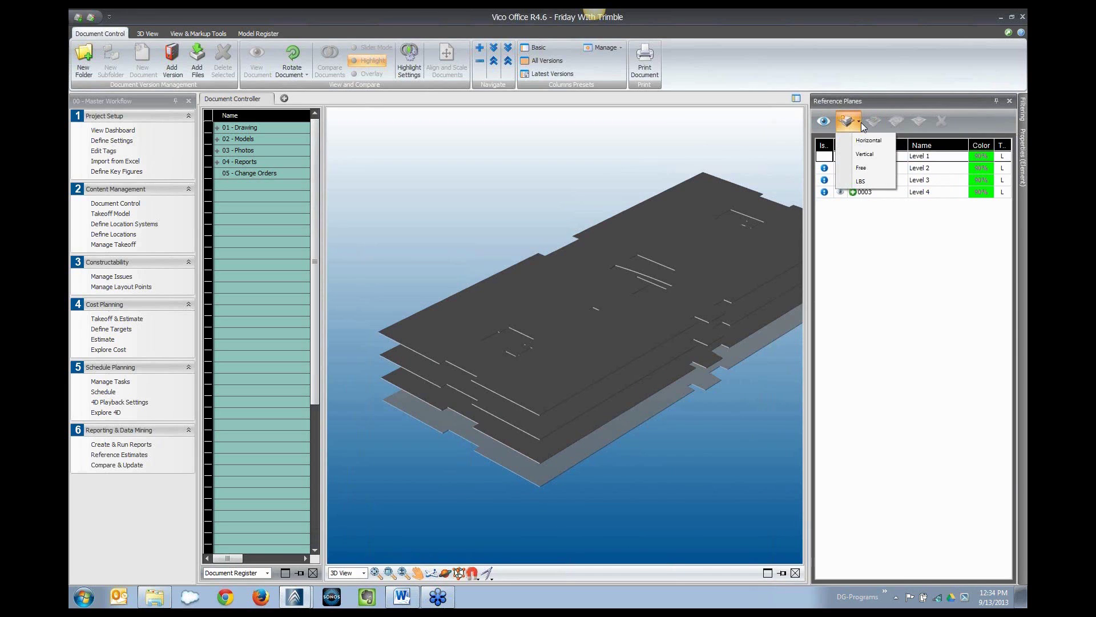
left_click(863, 158)
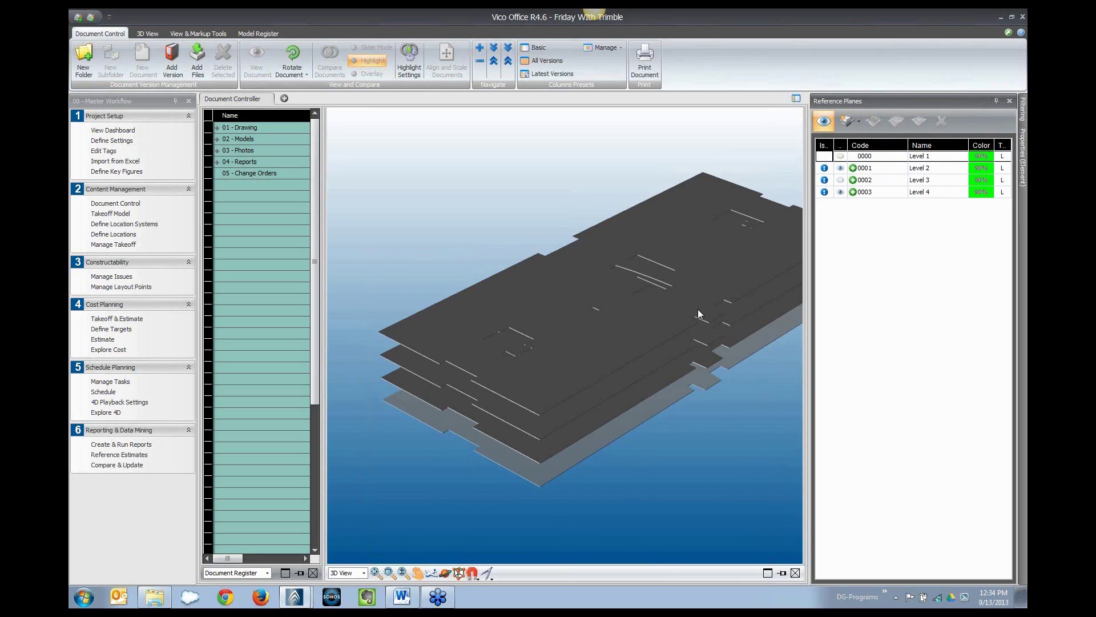
left_click(880, 161)
left_click(849, 121)
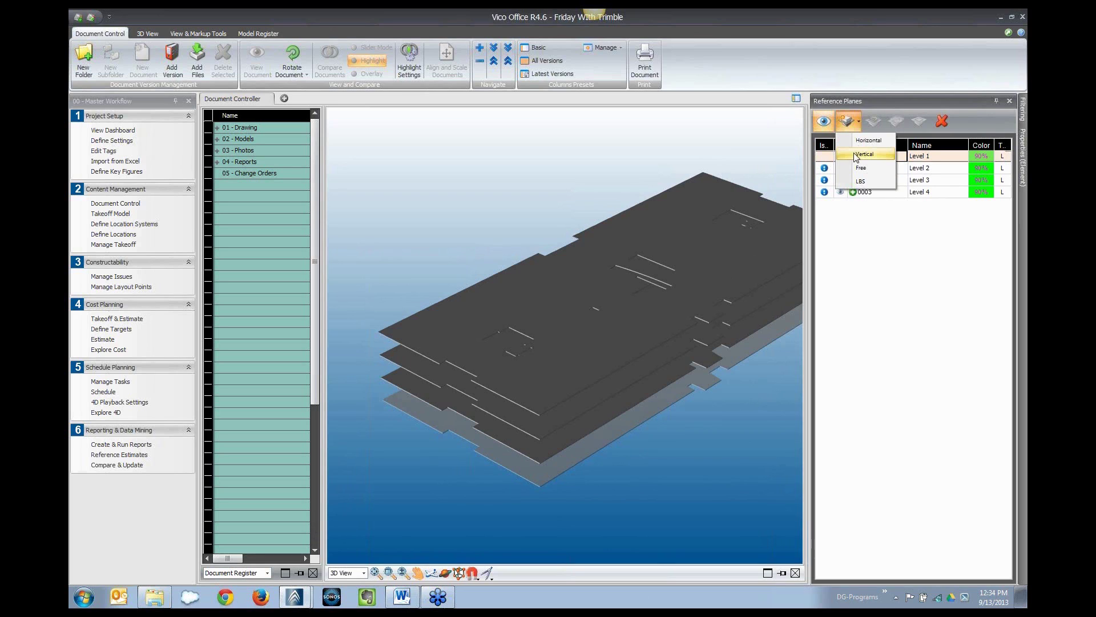
left_click(857, 155)
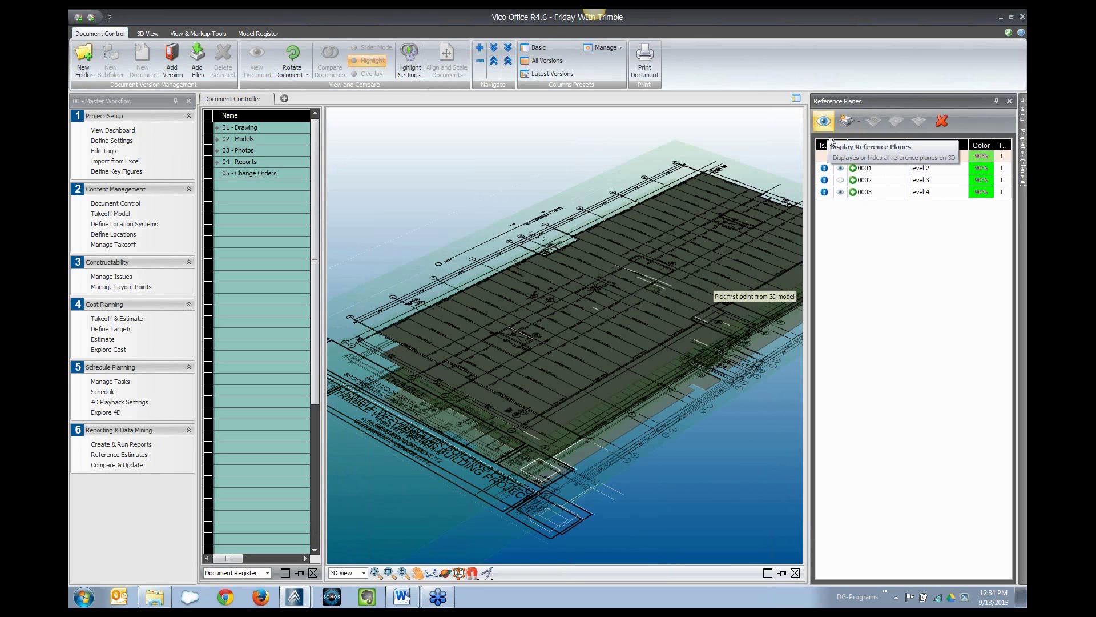
Step: Hide the Level 2 and Level 4 reference planes and their mapped drawings in the 3D view
left_click(840, 168)
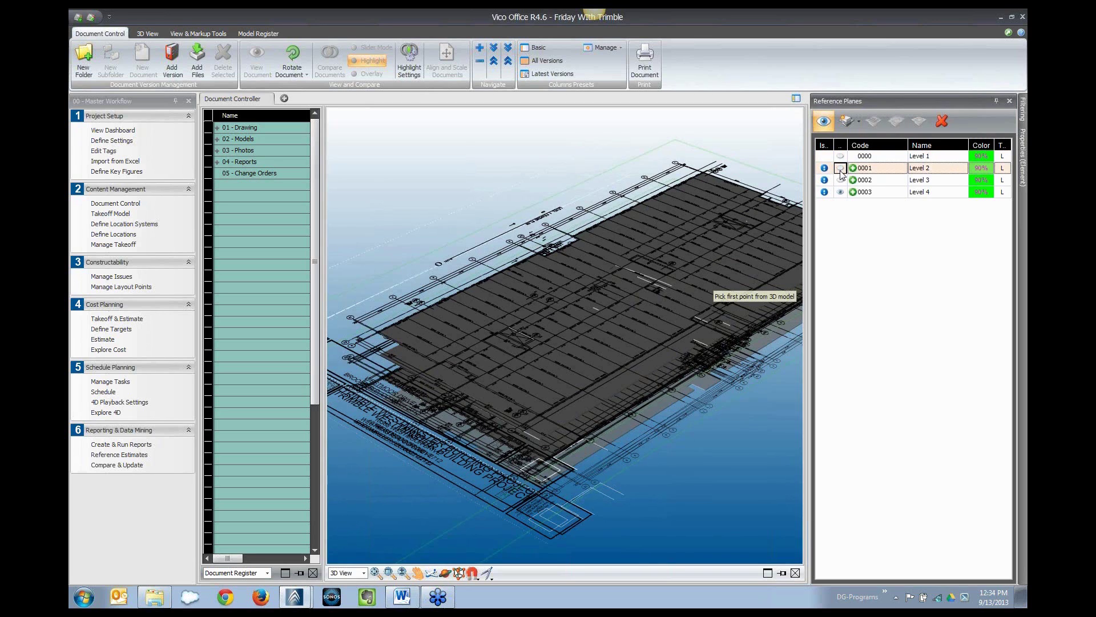
left_click(840, 192)
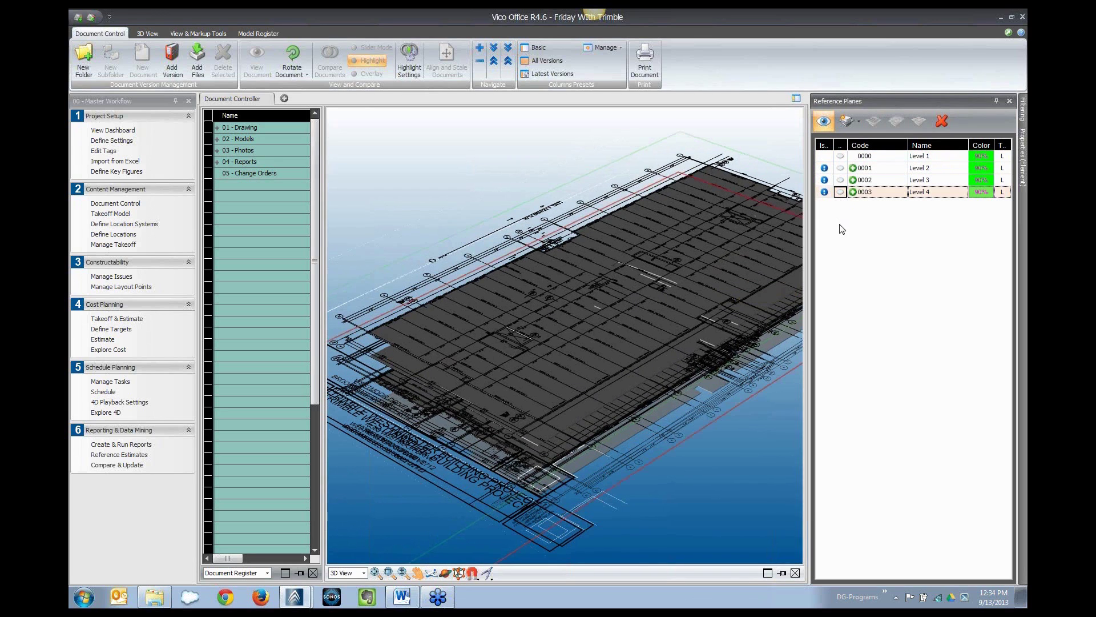
left_click(748, 310)
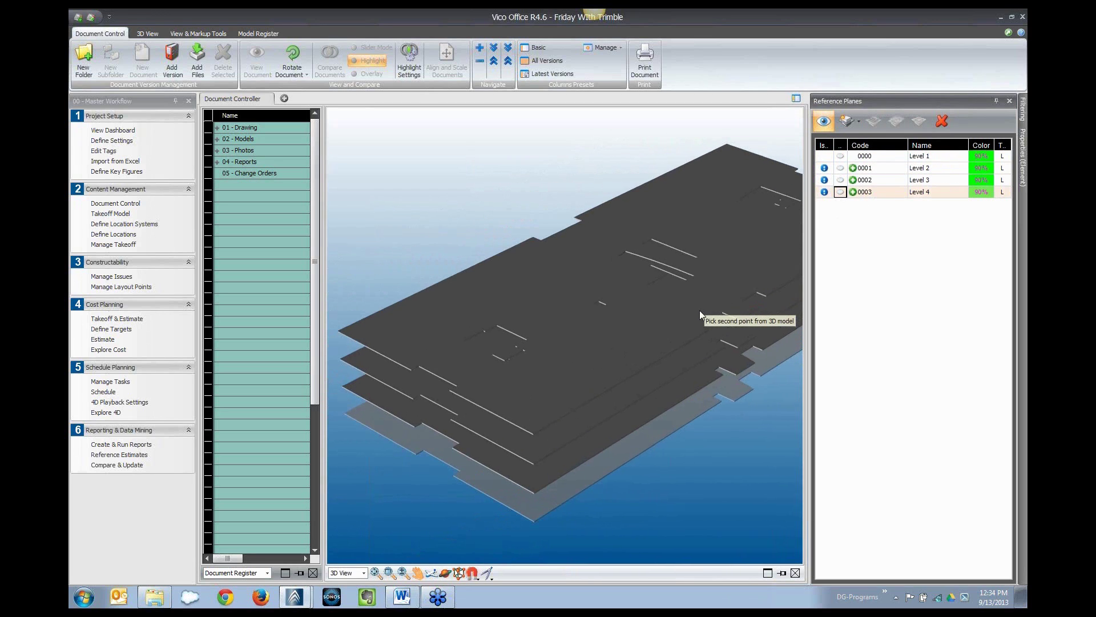
Step: Create a vertical reference plane through the two corners of the short edge of a floor slab opening
middle_click_drag(698, 313, 667, 394)
scroll(666, 385, "up", 10)
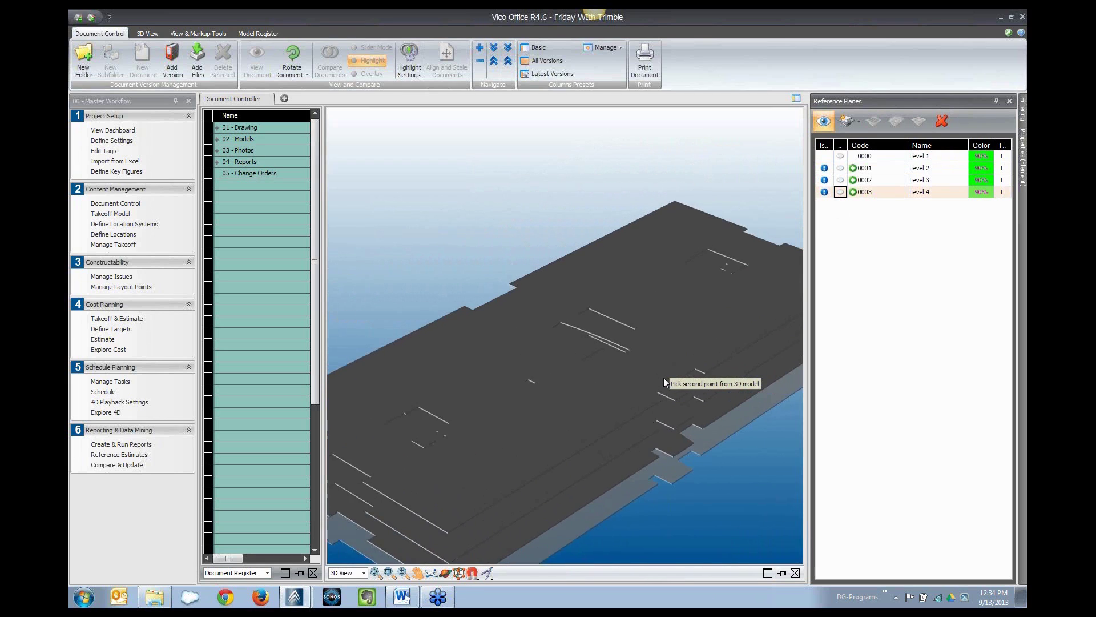
scroll(657, 306, "up", 2)
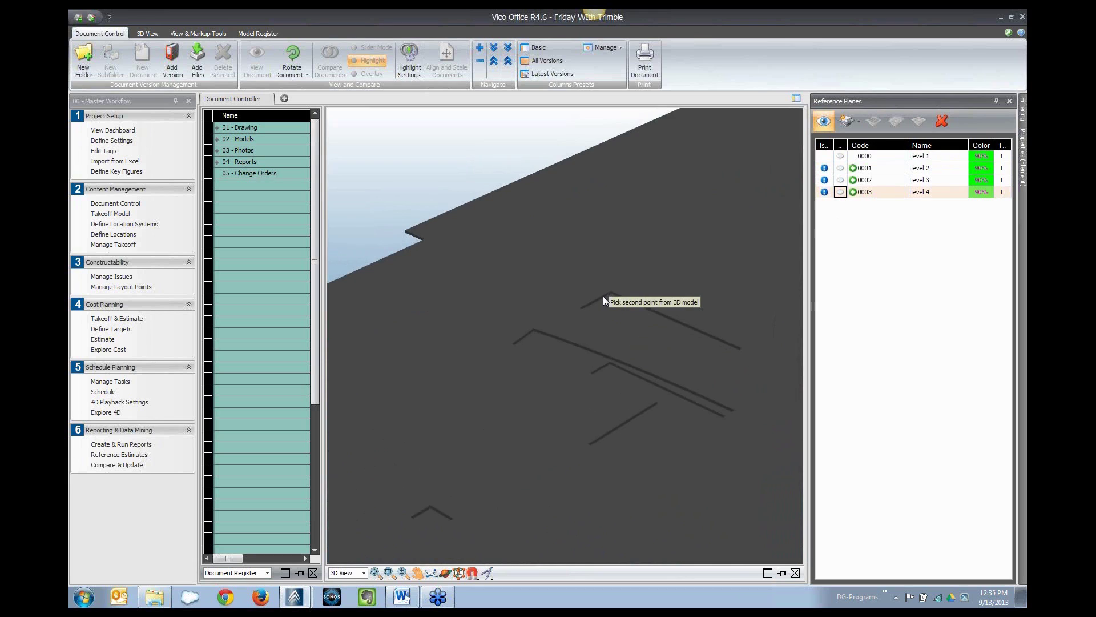
scroll(603, 295, "up", 3)
scroll(641, 280, "up", 4)
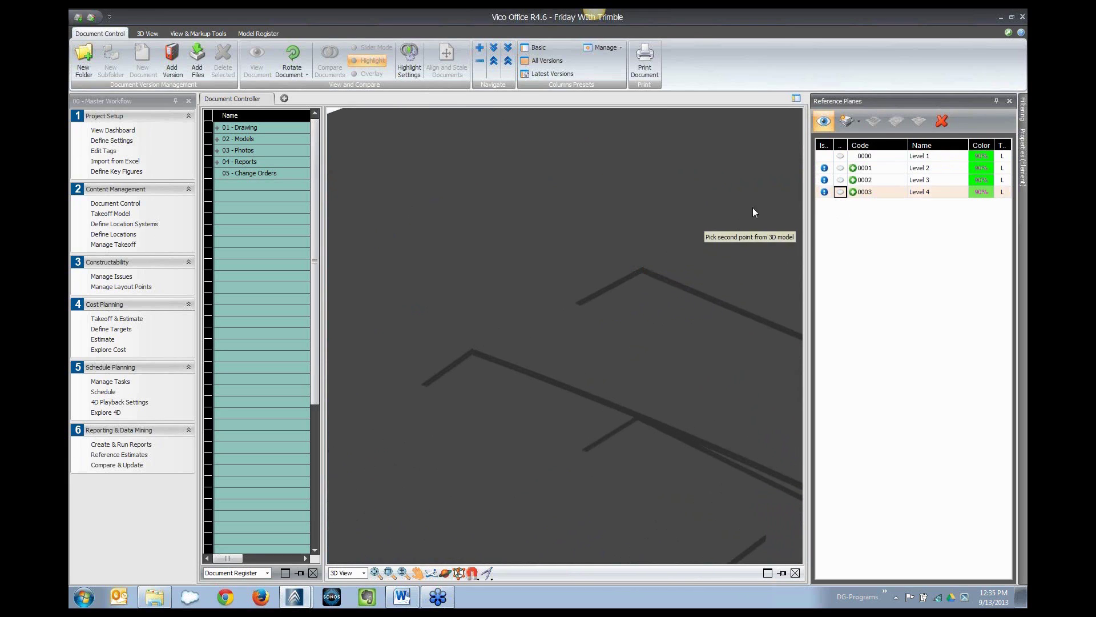
left_click(857, 122)
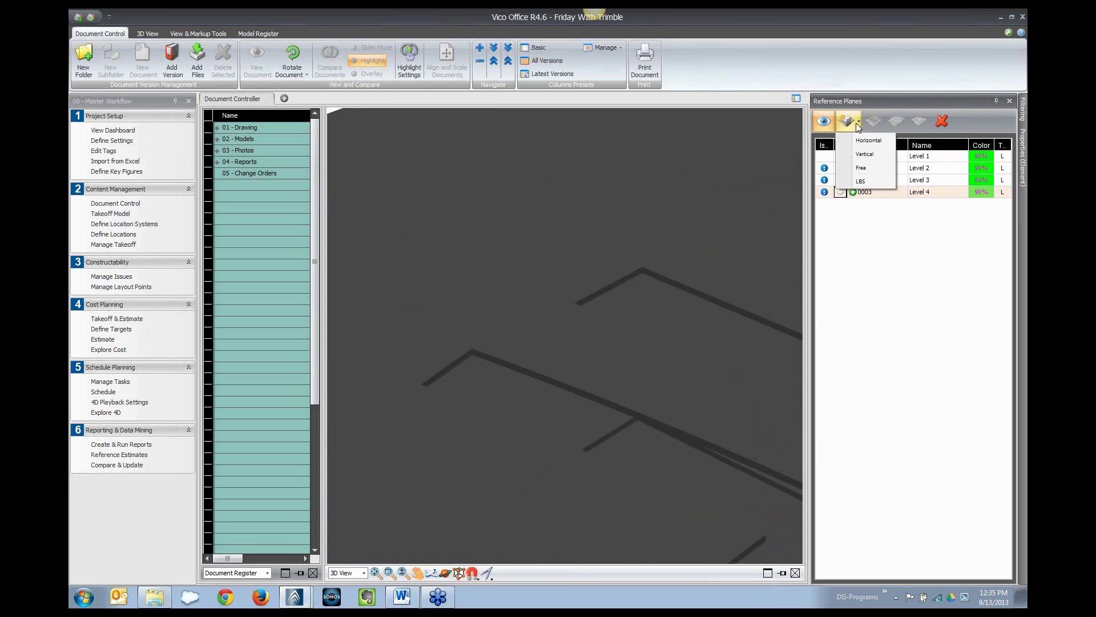
left_click(864, 154)
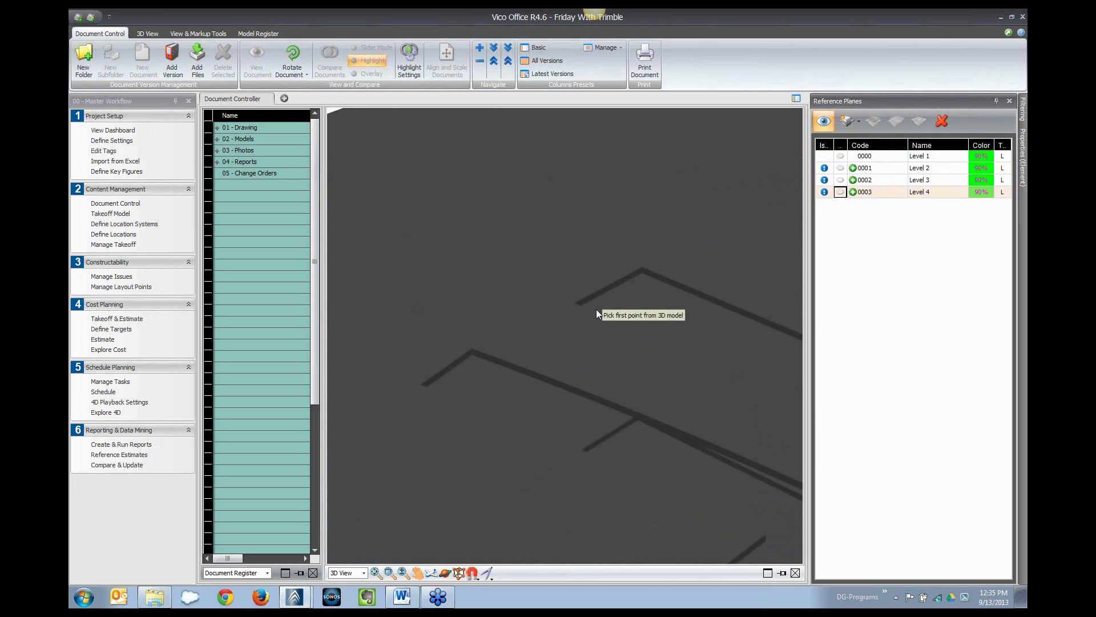
left_click(577, 302)
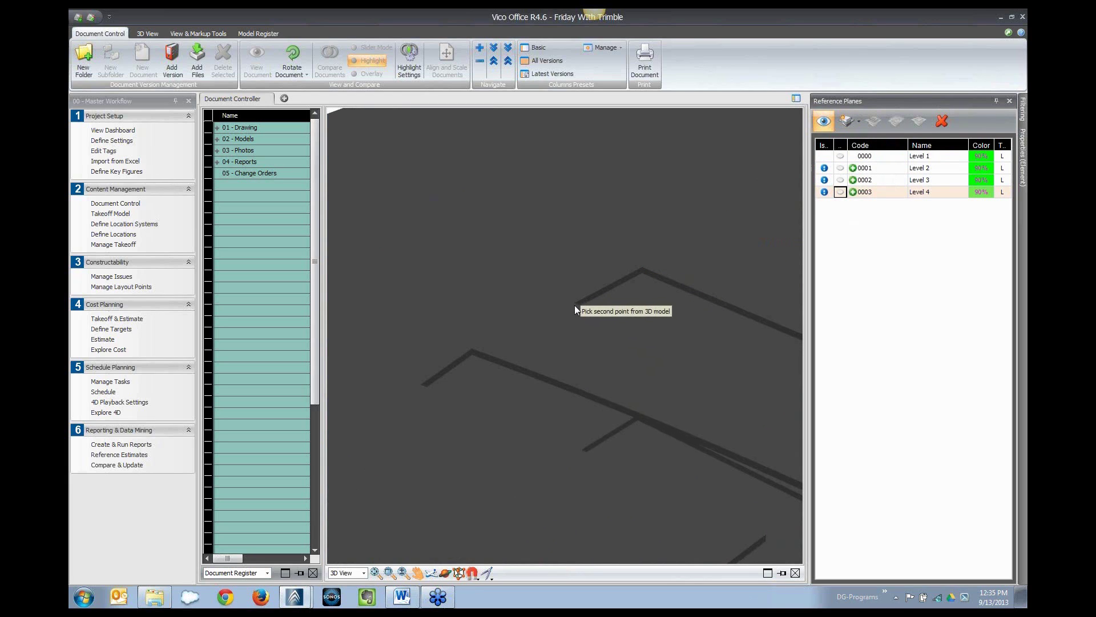
left_click(644, 269)
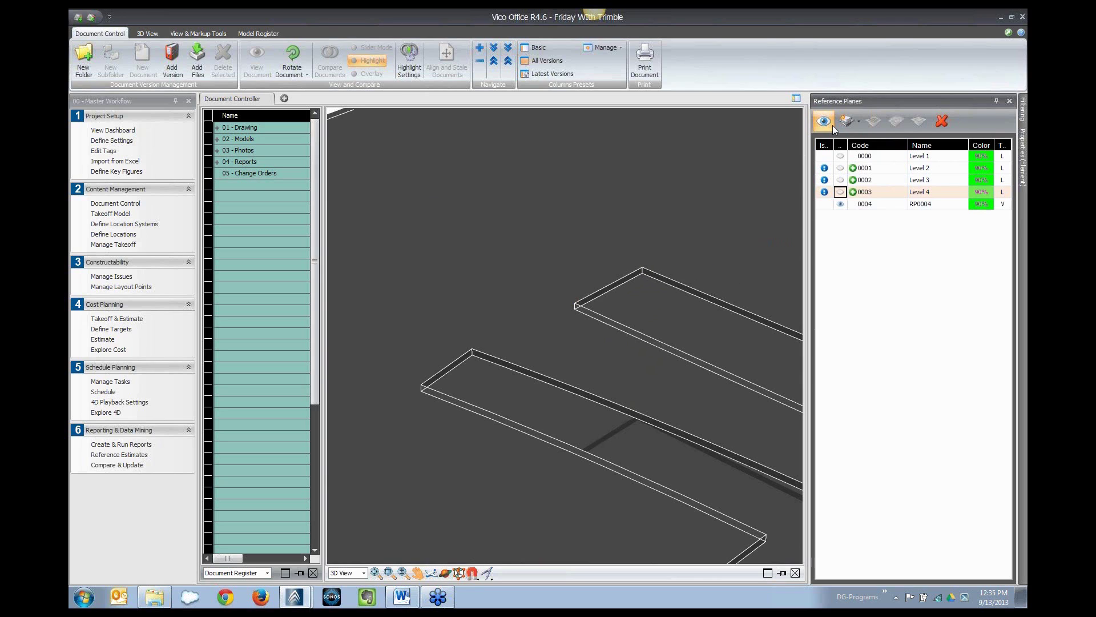
Step: Create another vertical reference plane through the same two slab opening corners and view it against the whole slab stack
left_click(858, 121)
left_click(865, 154)
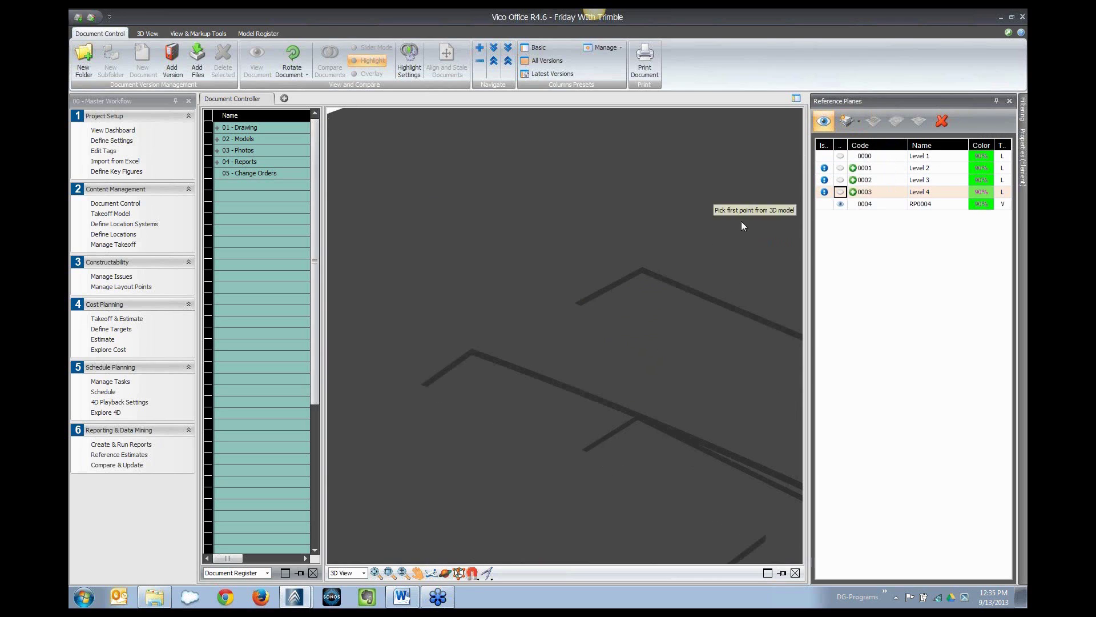
left_click(575, 304)
left_click(643, 268)
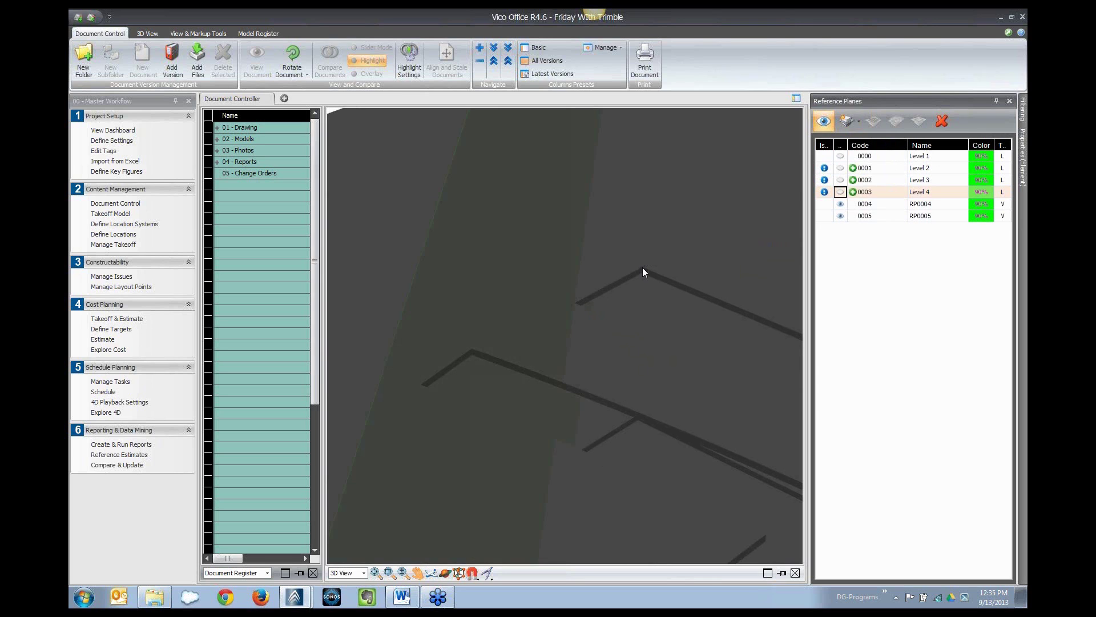
scroll(623, 306, "down", 10)
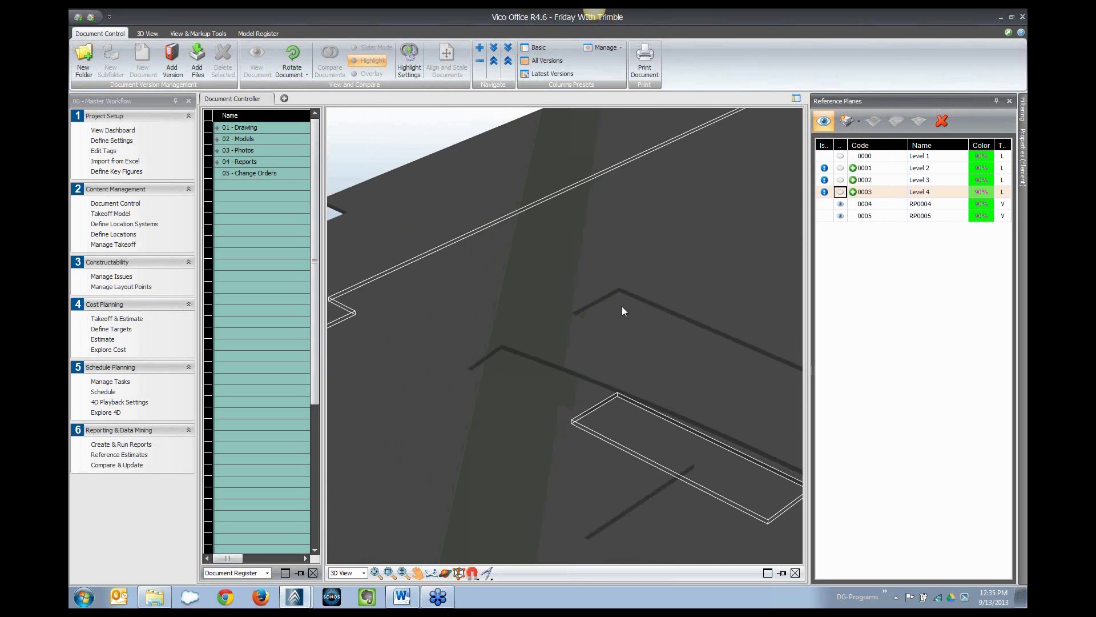
scroll(580, 433, "up", 5)
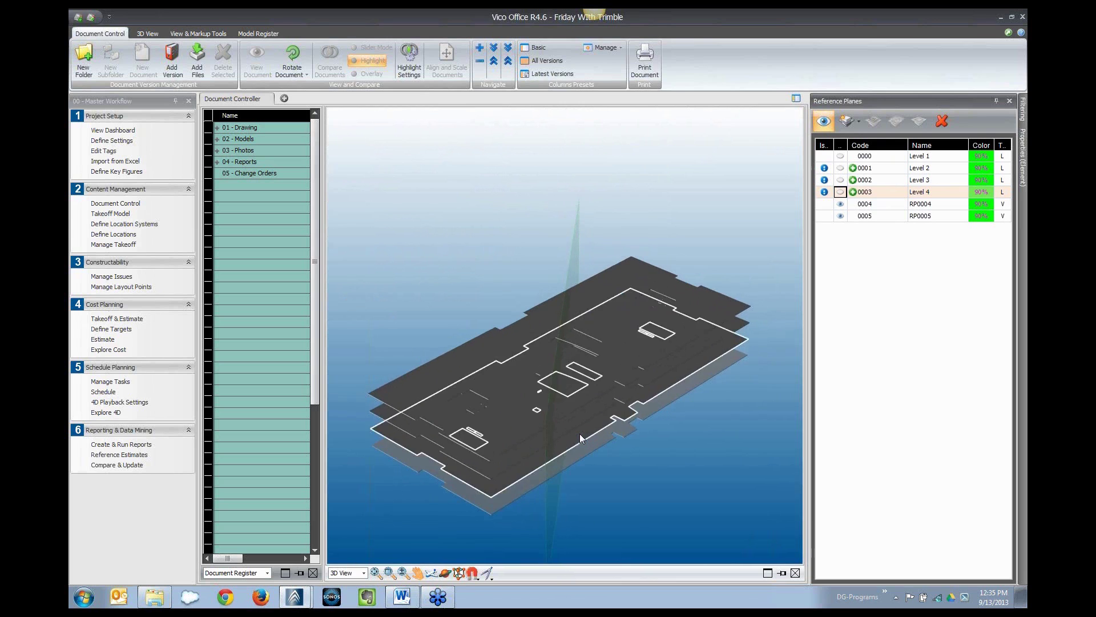
left_click(450, 572)
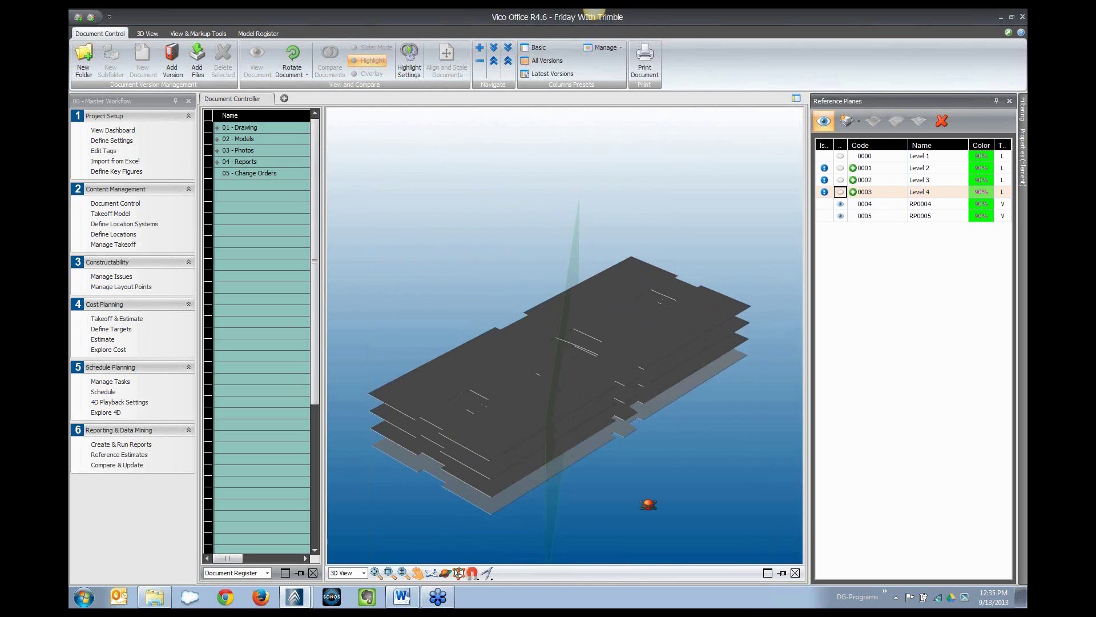
mouse_move(641, 503)
left_mouse_down()
mouse_move(597, 472)
mouse_move(641, 524)
left_mouse_up()
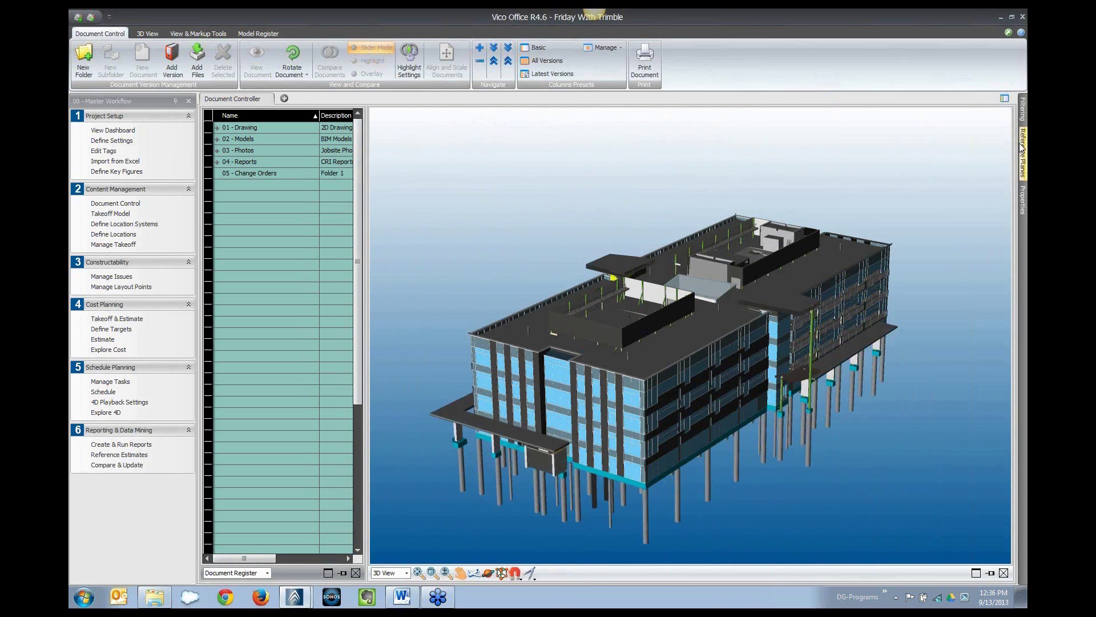
Step: Keep a widened Reference Planes list open and replace the Document Register with the LBS Manager, expanding the Project's levels
left_click(1023, 150)
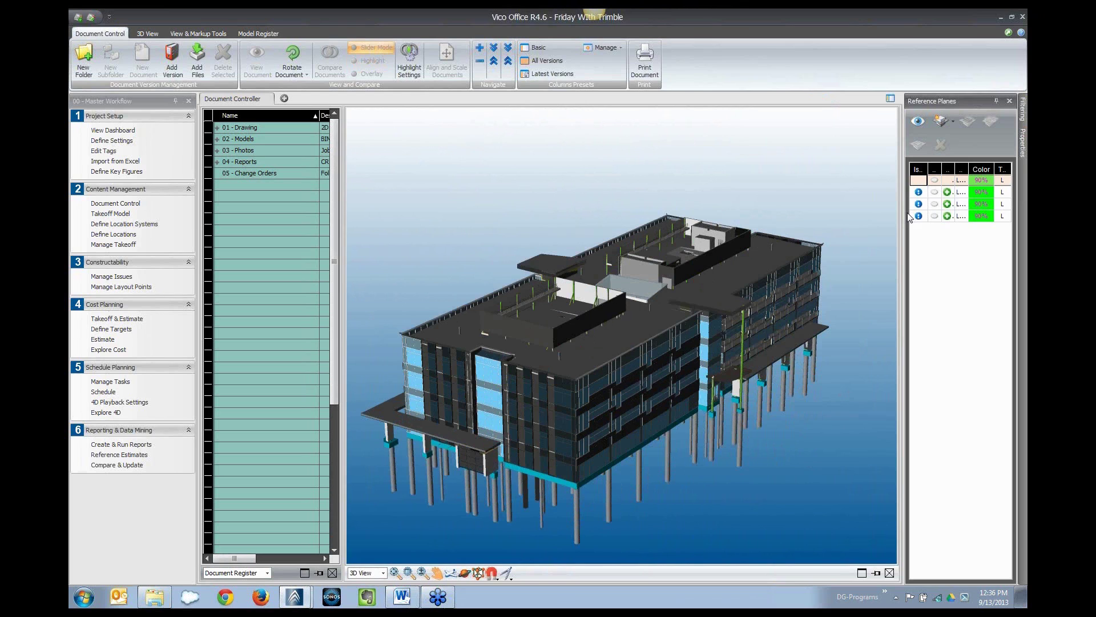
left_click_drag(906, 214, 857, 214)
left_click(267, 573)
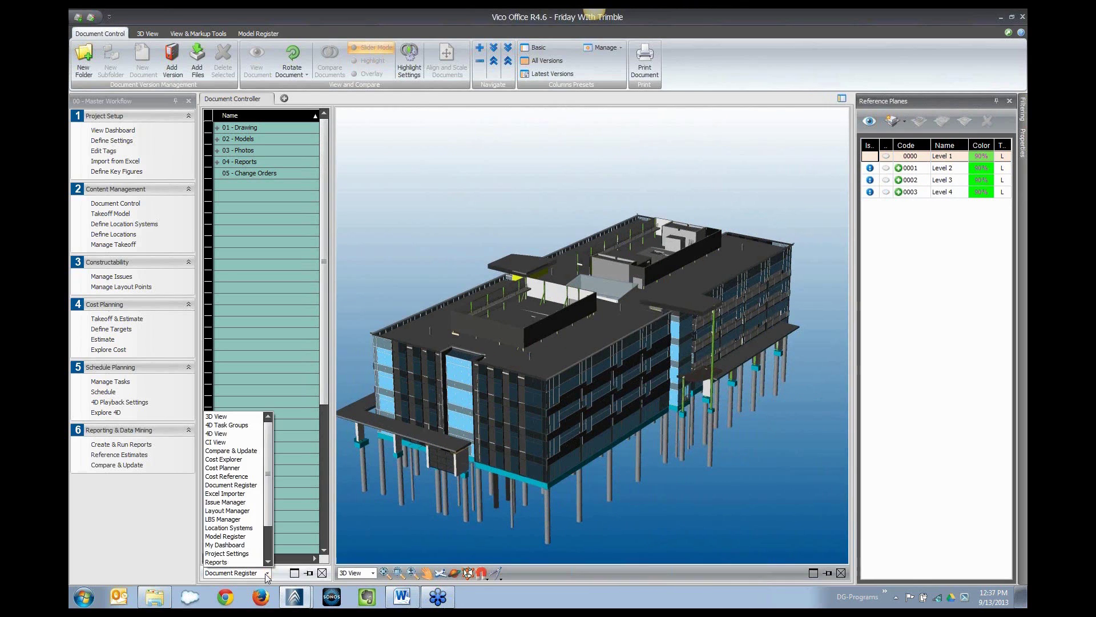
left_click(231, 520)
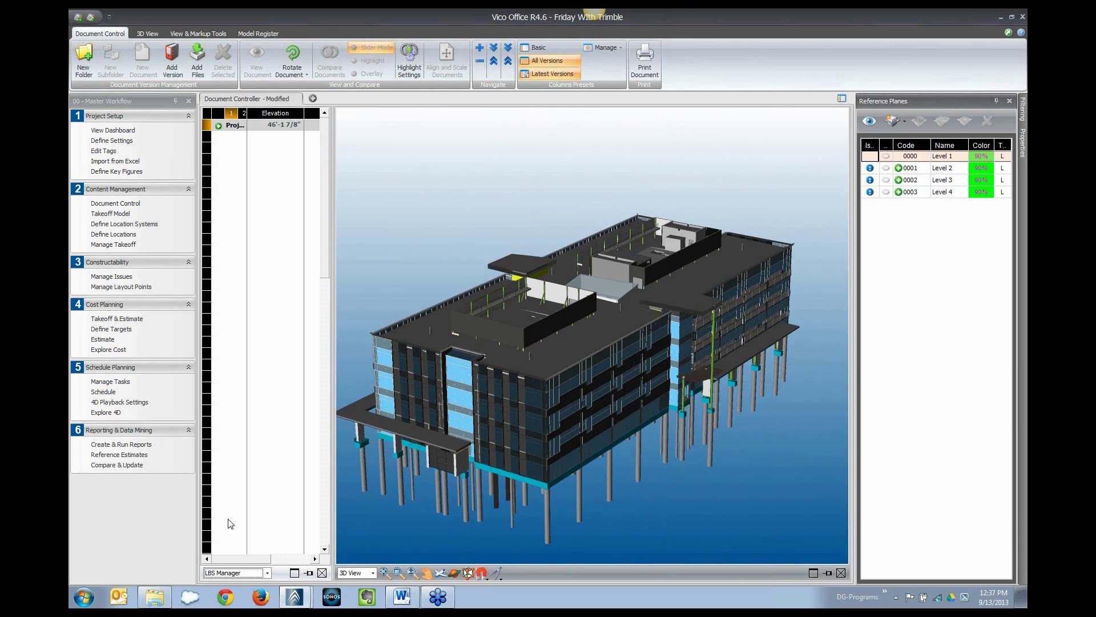
left_click(175, 101)
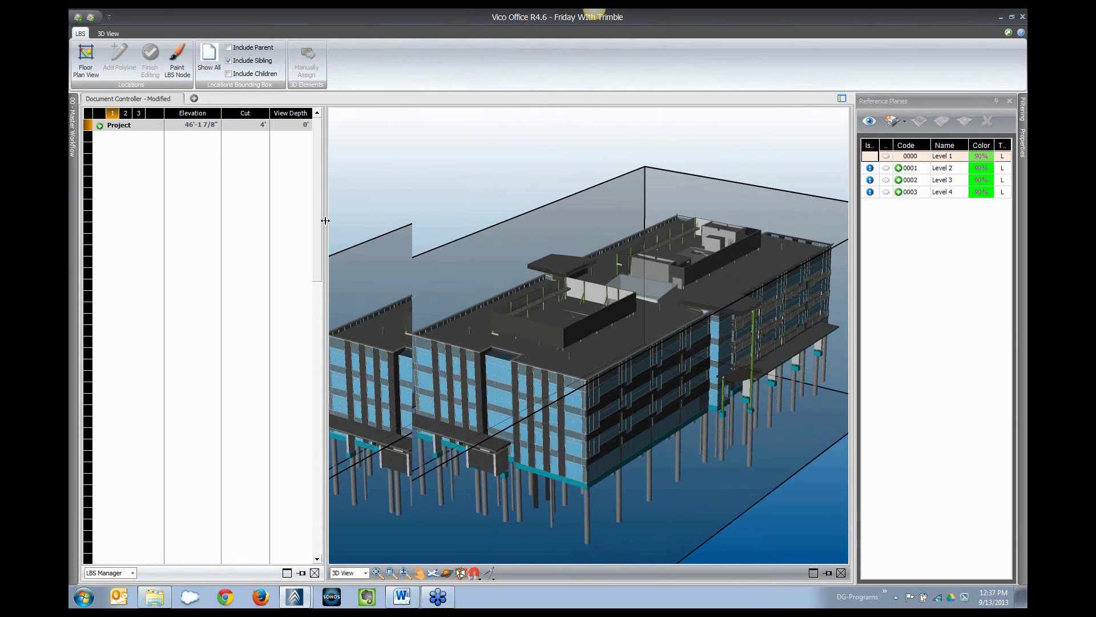
left_click(100, 125)
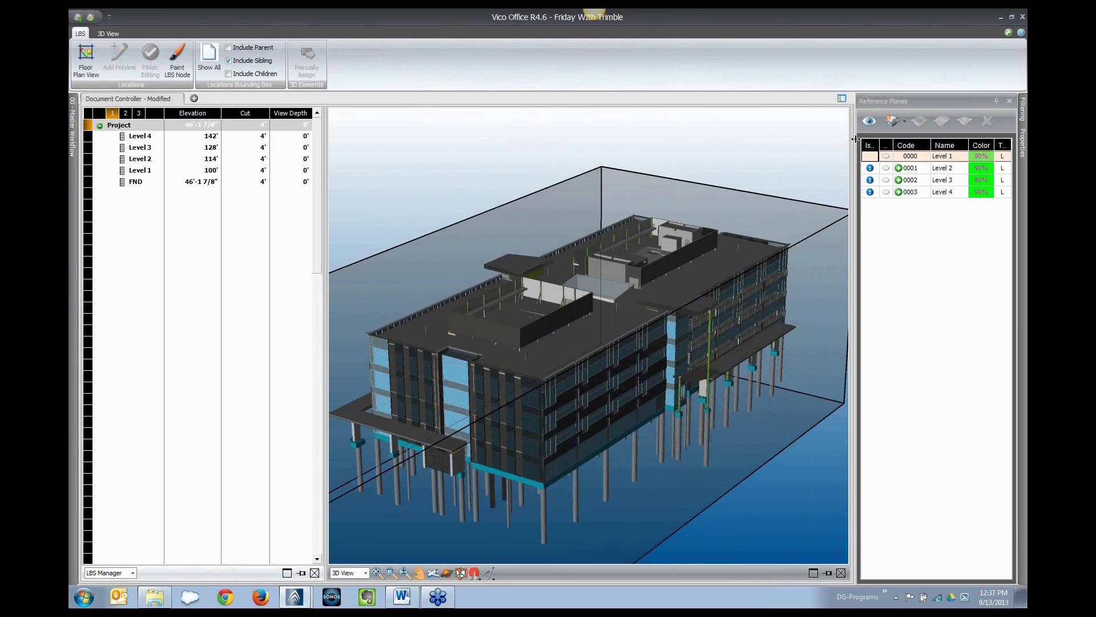
Step: Show the available types of new reference plane and widen the Reference Planes list further
left_click(903, 121)
left_click(896, 117)
left_click(904, 121)
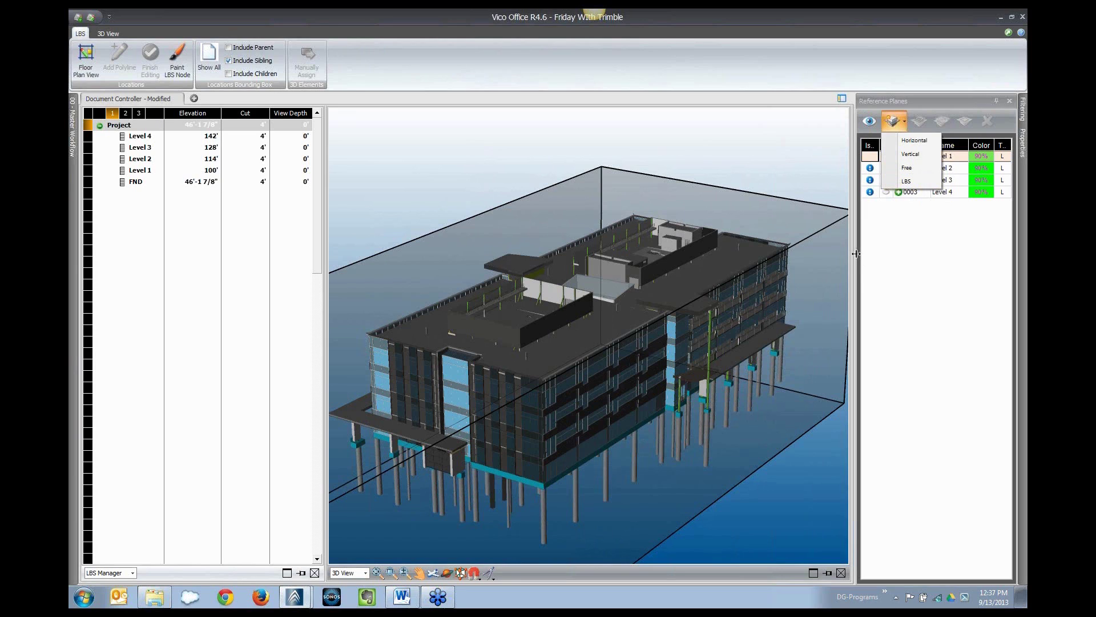
left_click_drag(856, 254, 783, 273)
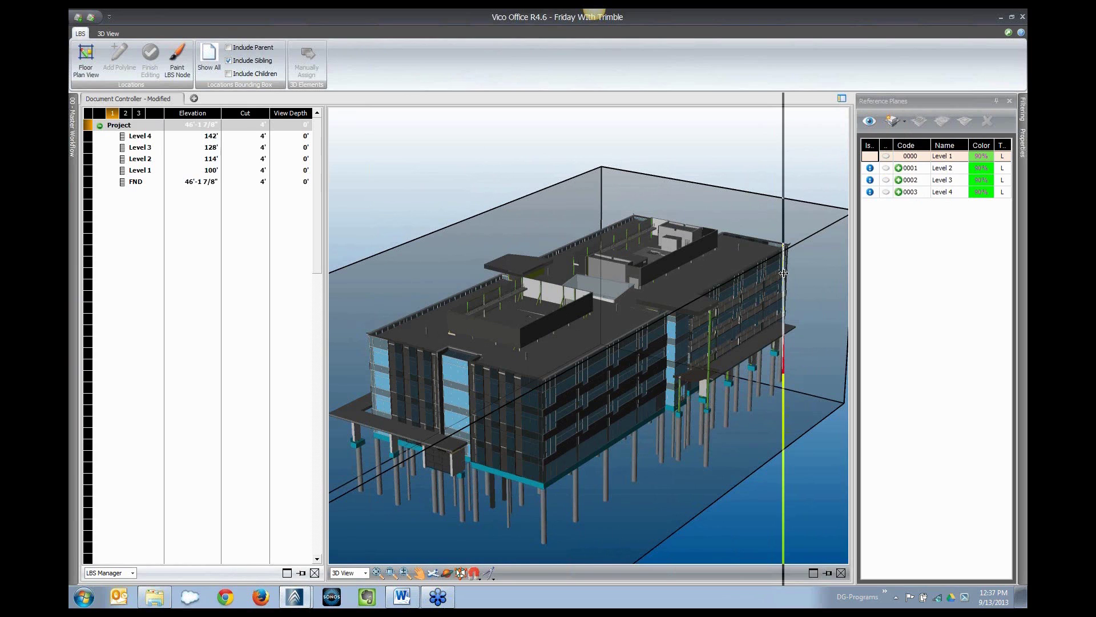
left_click_drag(783, 272, 782, 273)
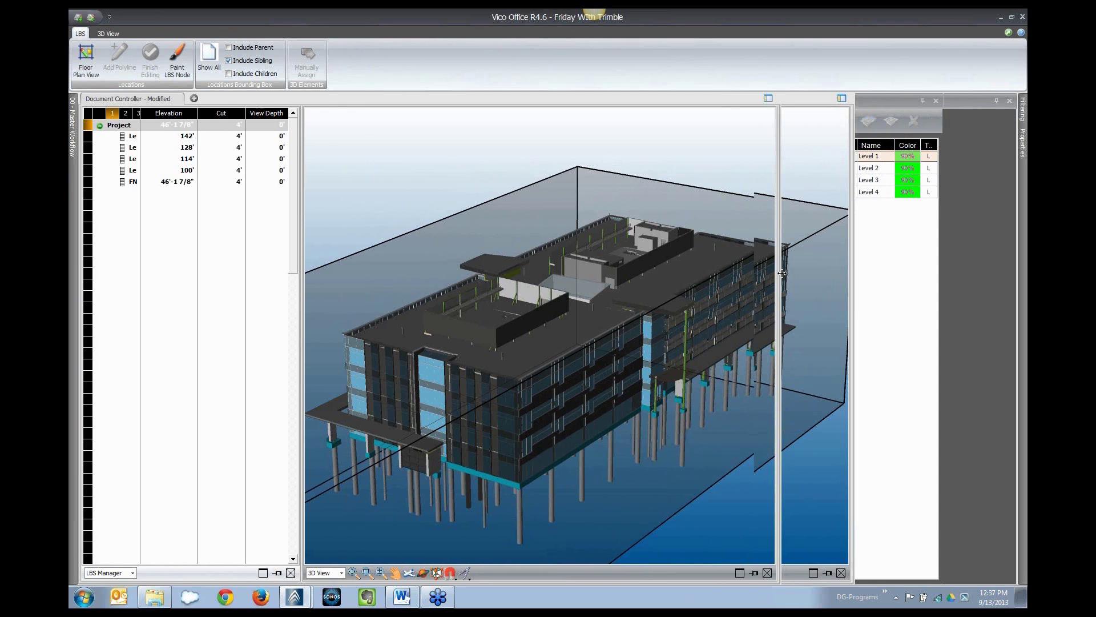
Step: Start a new horizontal reference plane with the code HRP-005 and the name First Floor Plan
left_click(820, 122)
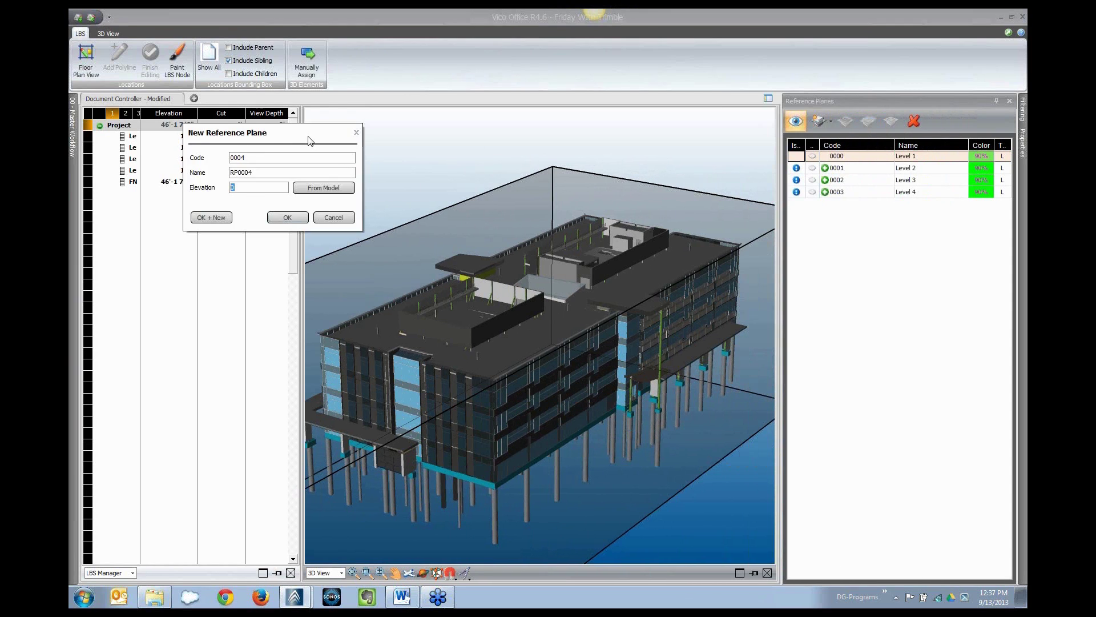
left_click_drag(310, 141, 493, 181)
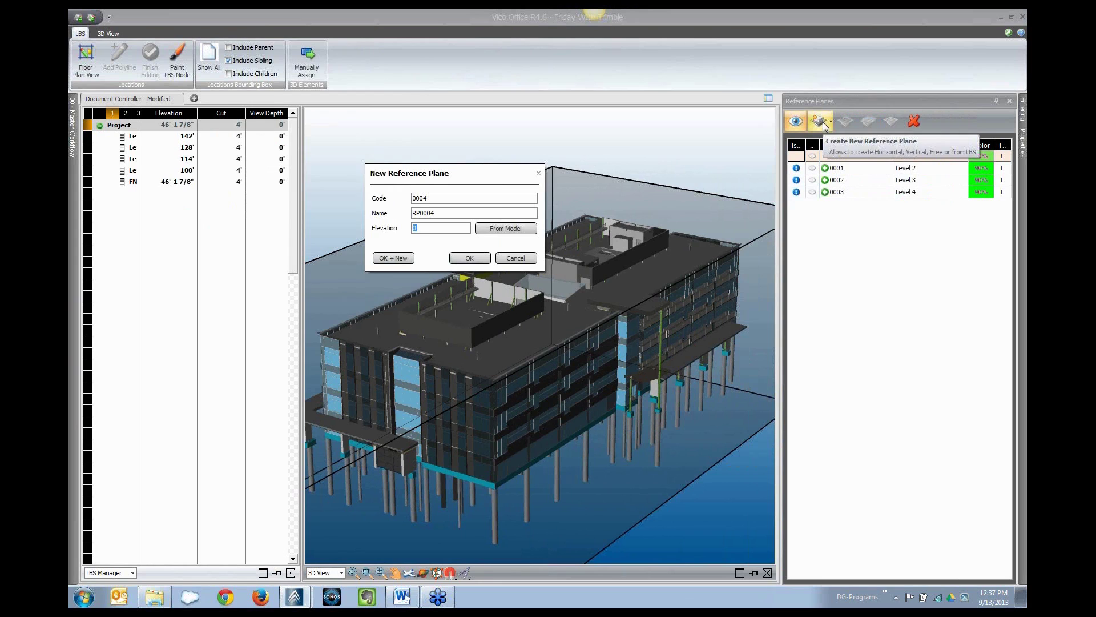
double_click(417, 197)
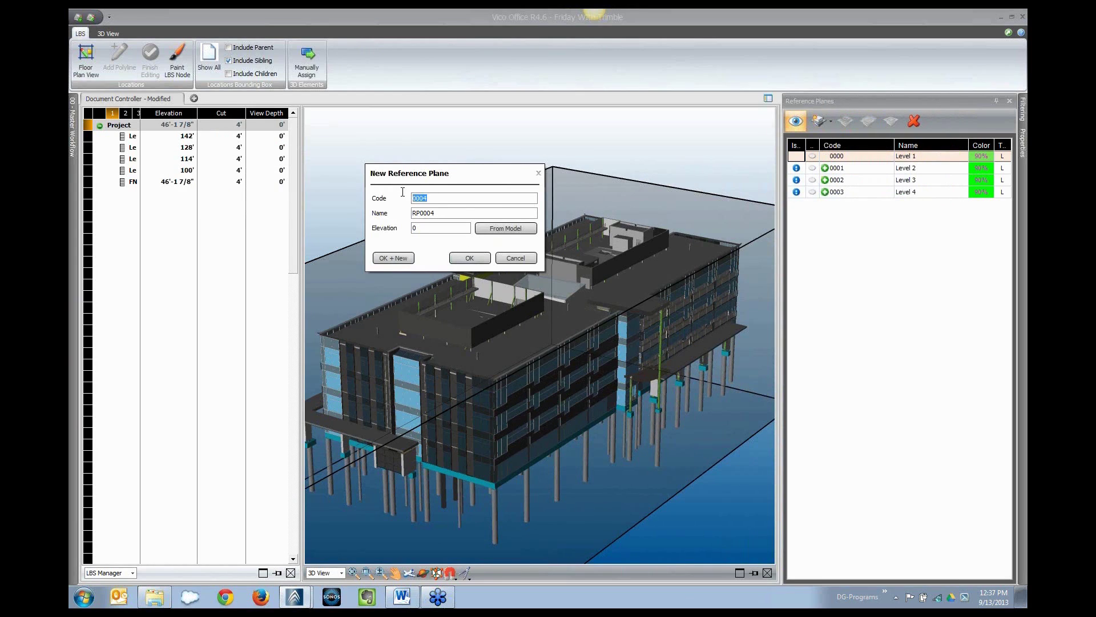
type("HRP-005")
left_click_drag(435, 213, 381, 218)
type("First Floor Plan")
Step: Take the plane's elevation of 100'-2 1/2" from the building's front base corner in the model and create the plane
left_click(489, 229)
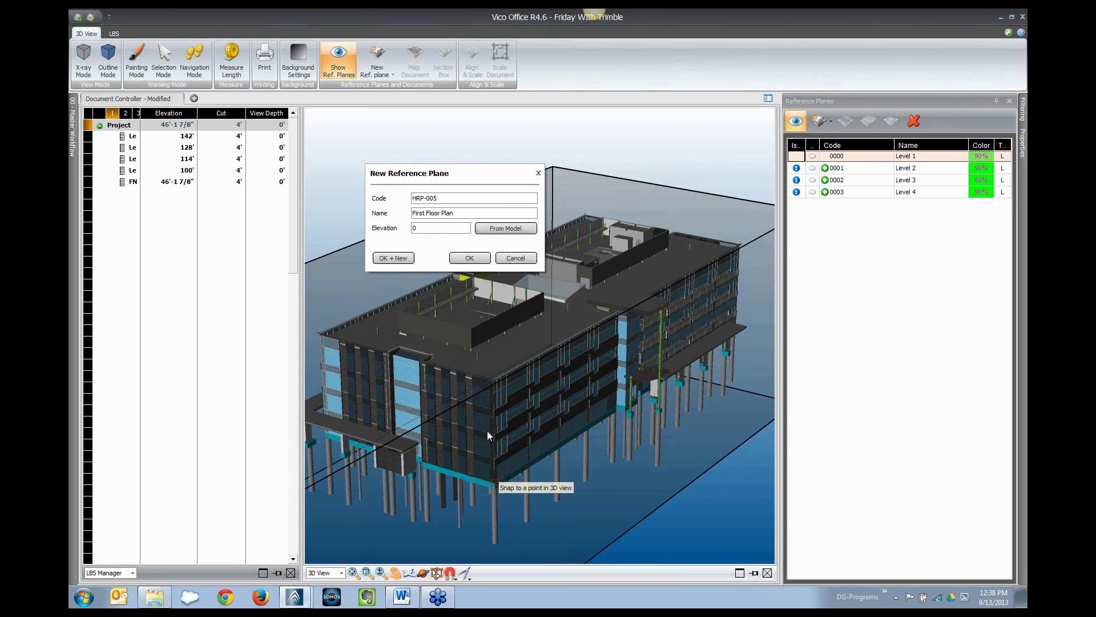
left_click(493, 481)
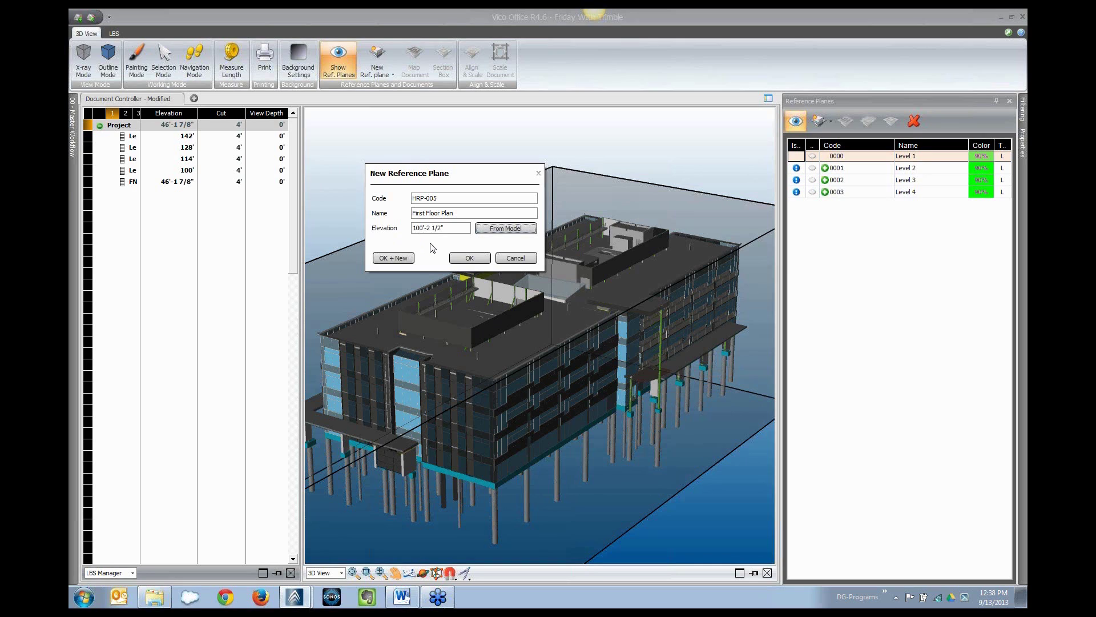
left_click(468, 258)
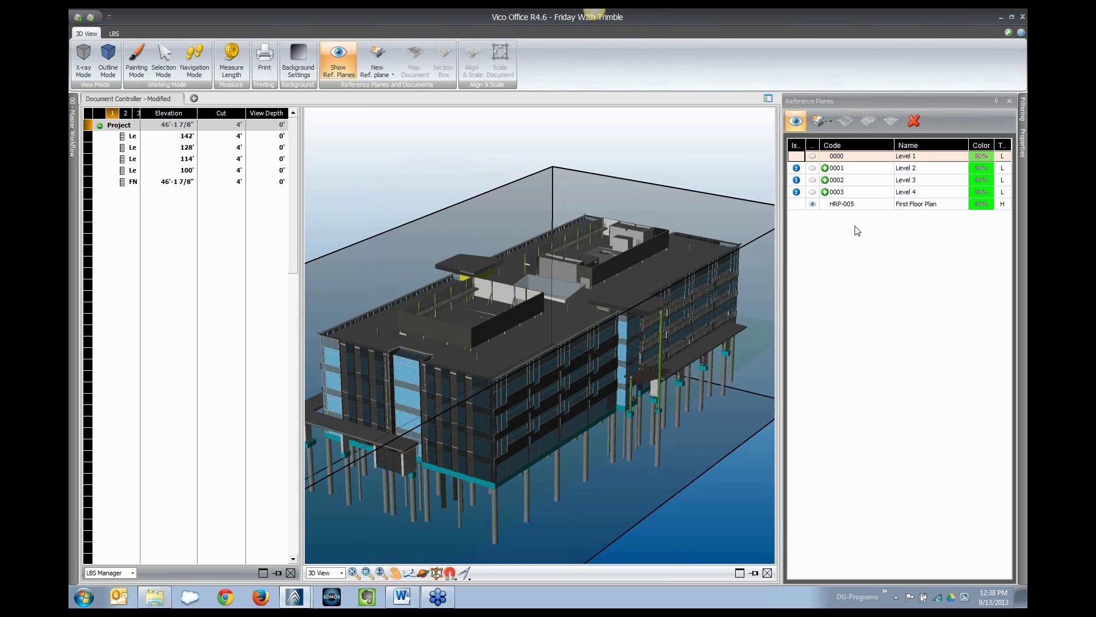
Step: Review the document versions mapped to the Level 2 reference plane and collapse them again
left_click(880, 206)
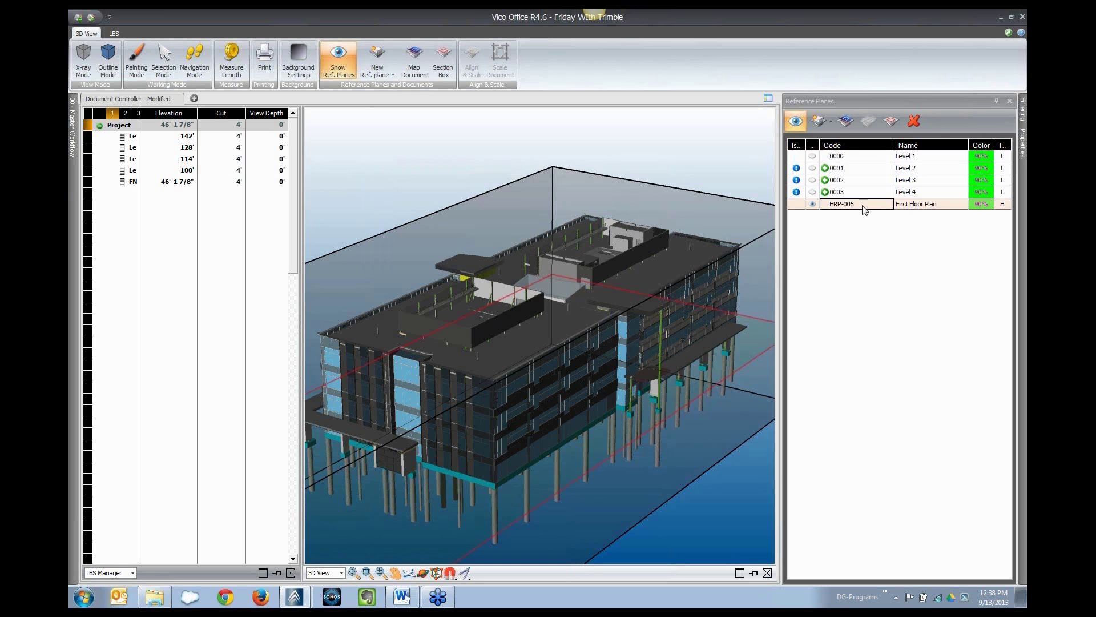
left_click(825, 169)
left_click(849, 242)
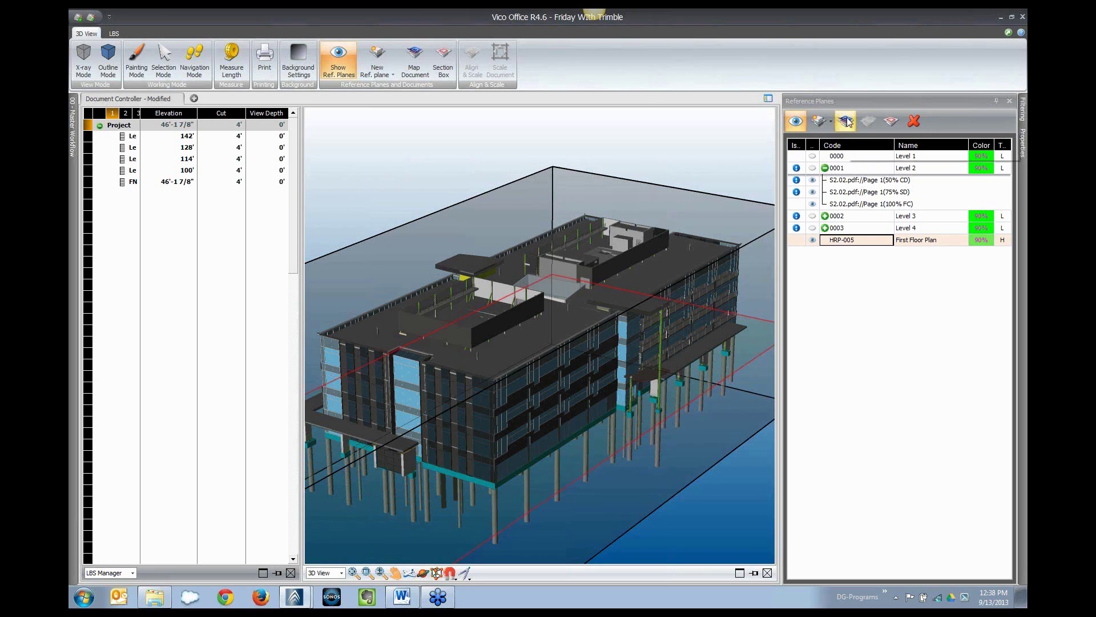
left_click(825, 168)
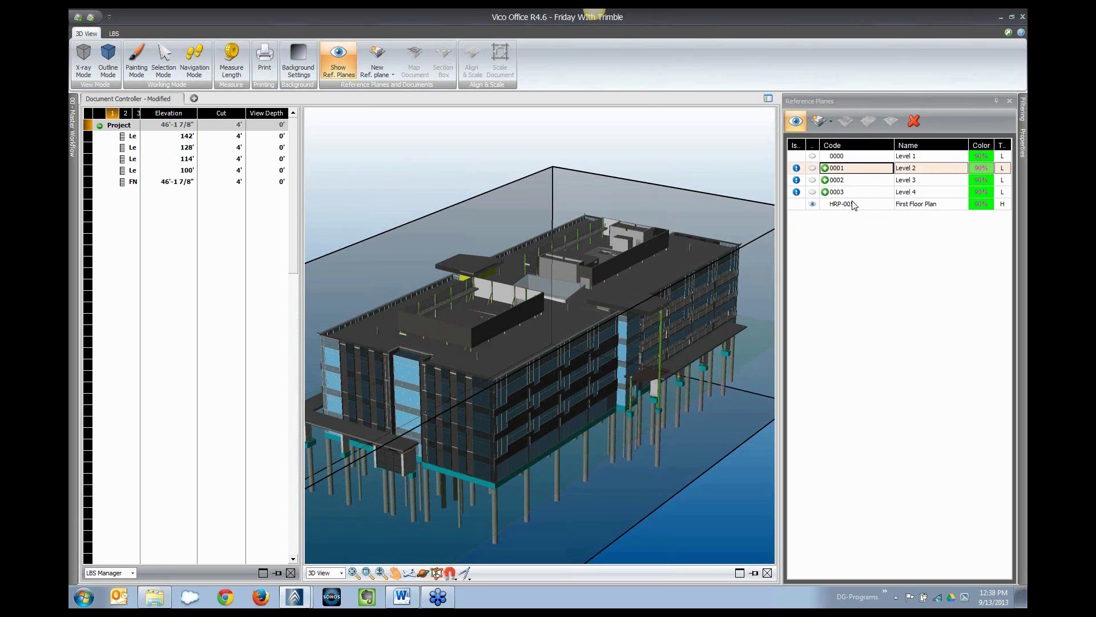
Step: Choose S2.01_Page 1.pdf from the structural floor plans as the document to map to the First Floor Plan reference plane
left_click(823, 122)
left_click(863, 242)
left_click(902, 203)
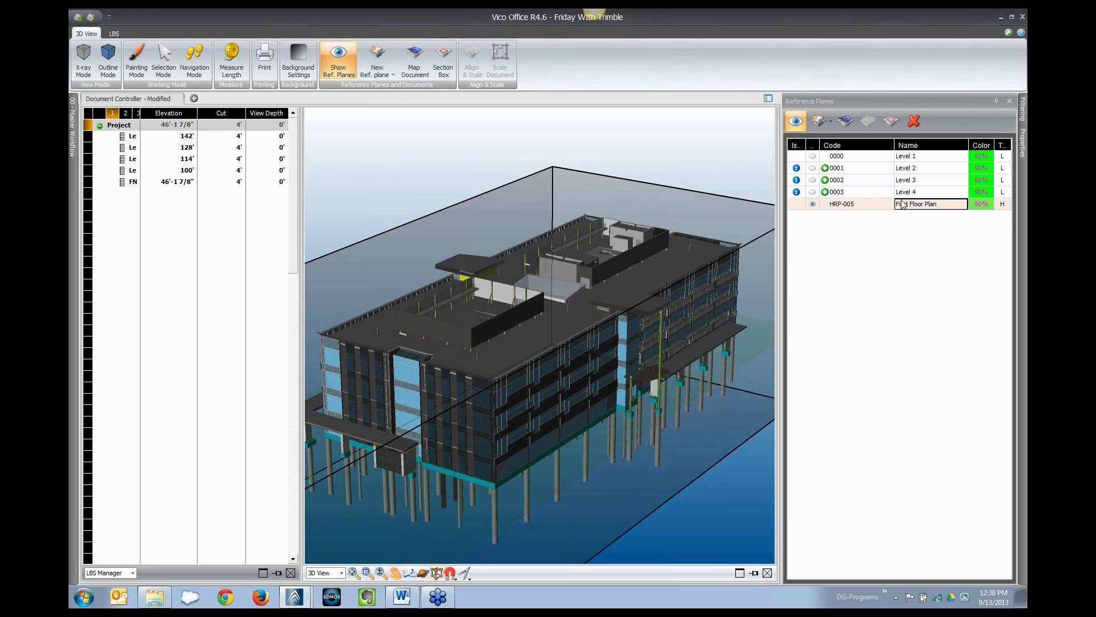
left_click(842, 126)
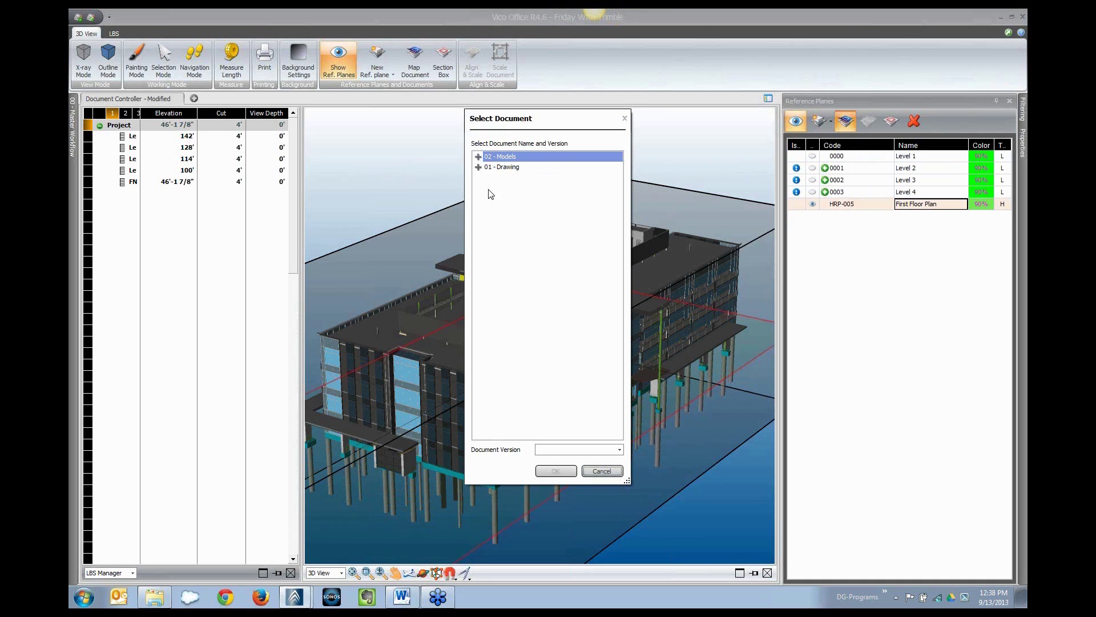
left_click(479, 167)
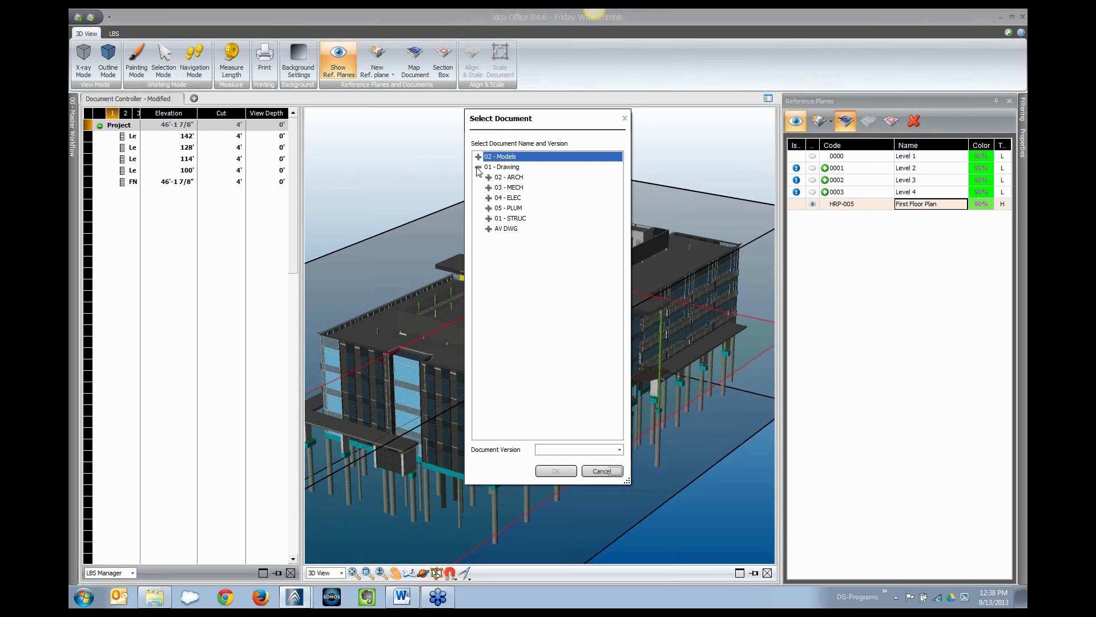
left_click(489, 219)
left_click(499, 228)
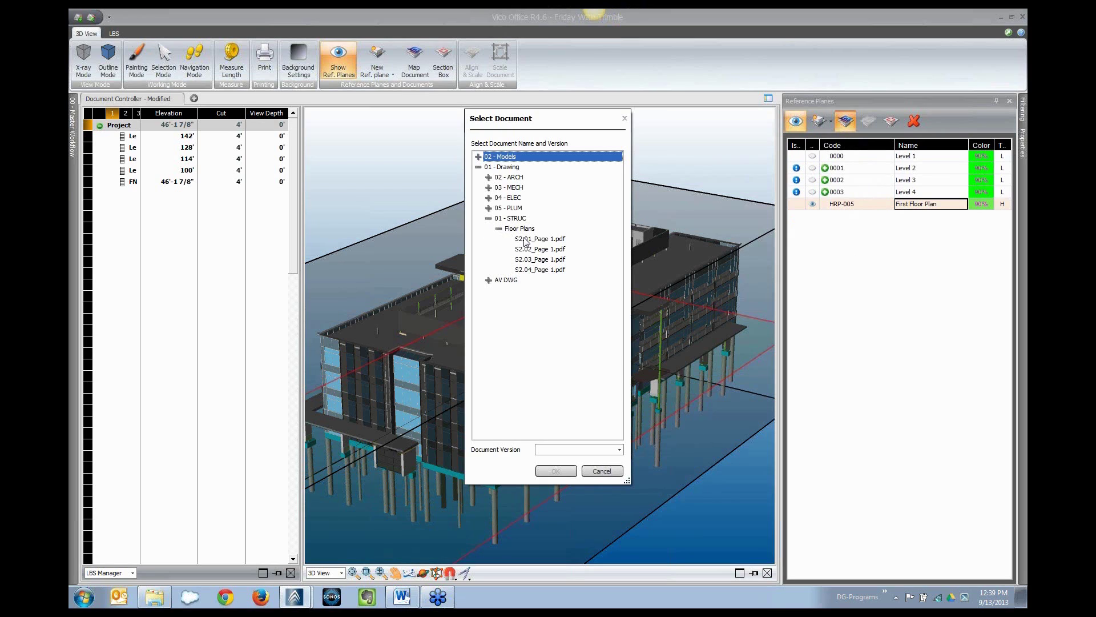
left_click(527, 240)
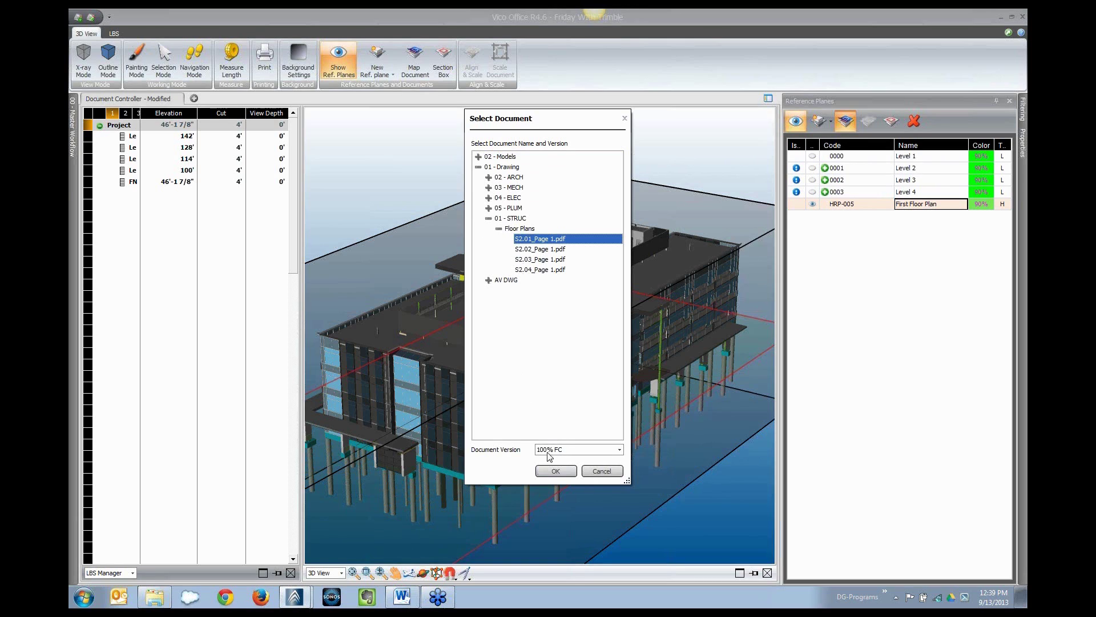
Step: Map the 50% CD version of the document and expand the First Floor Plan plane to list it
left_click(566, 451)
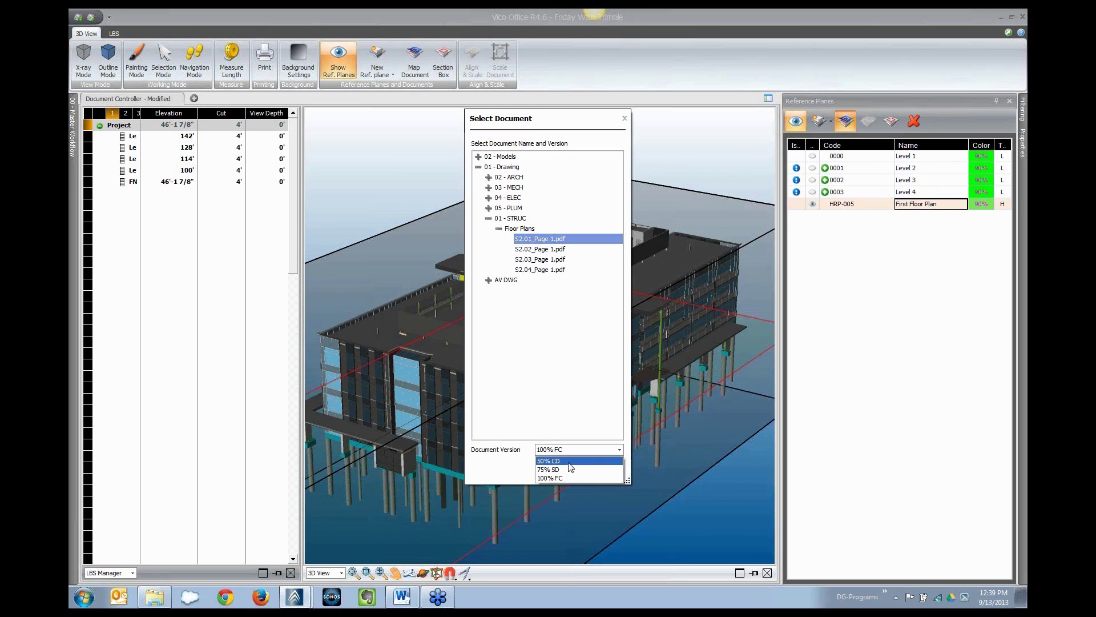
left_click(570, 468)
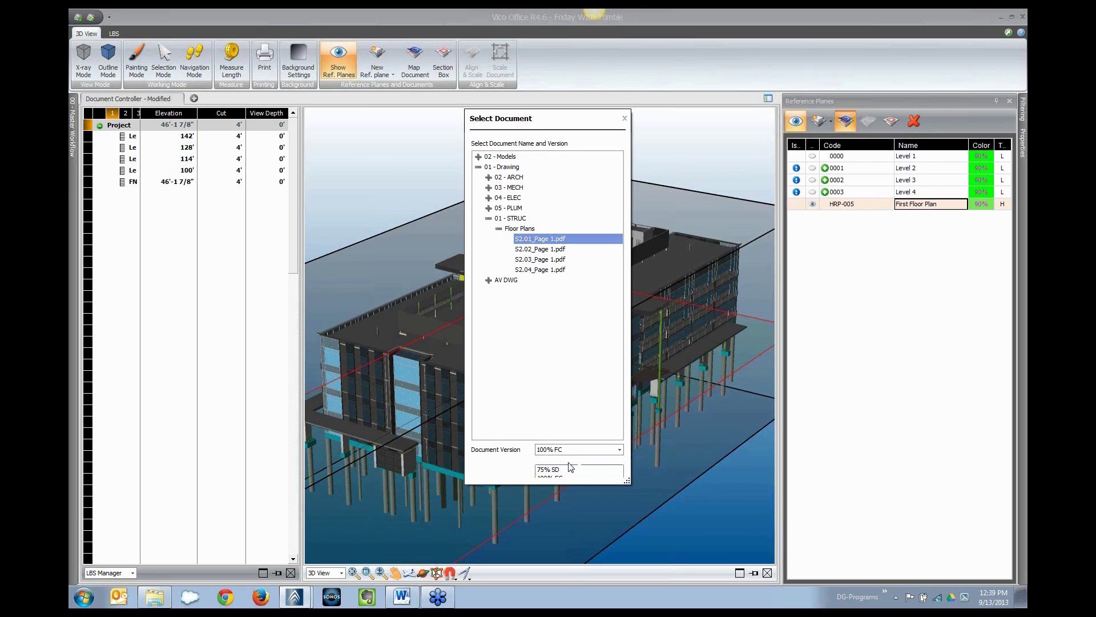
left_click(563, 470)
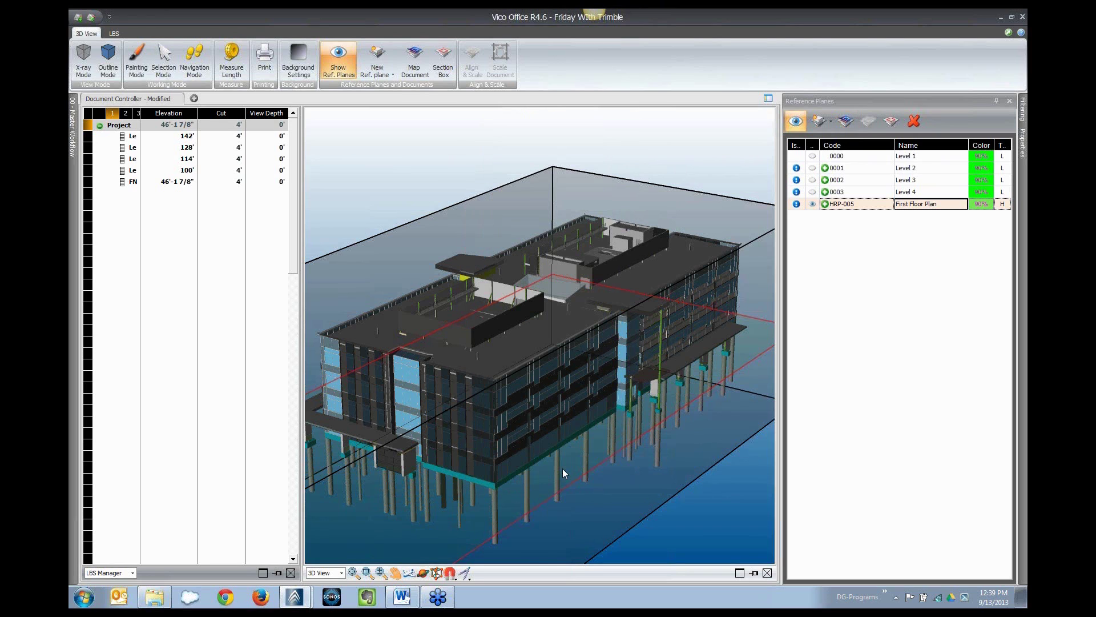
left_click(824, 204)
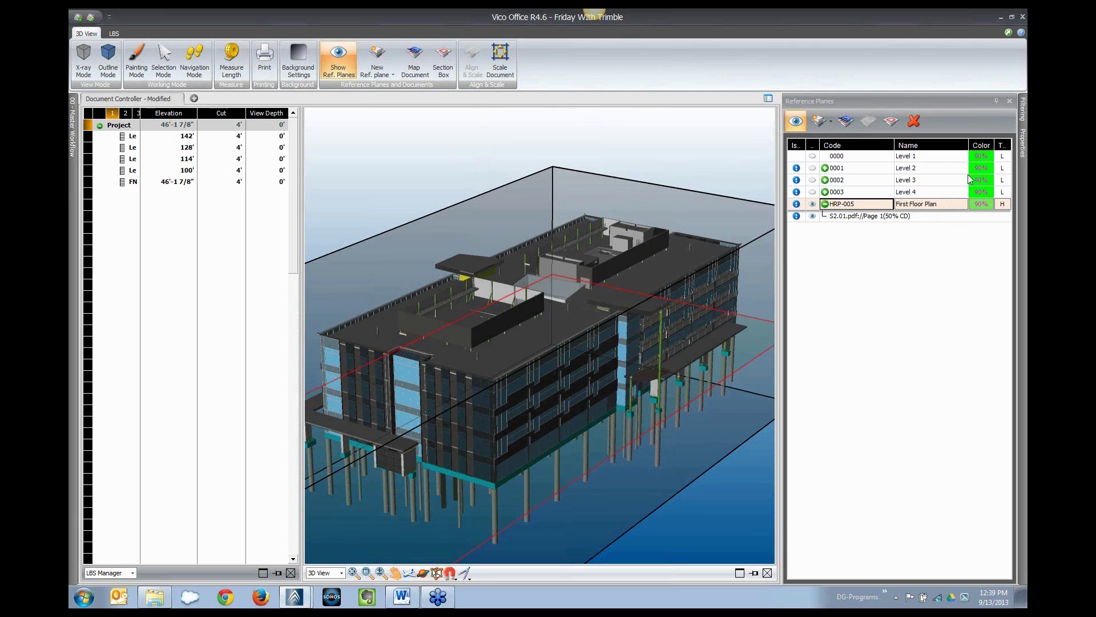
Step: Filter the 3D model by object type so that only SLAB elements are displayed
mouse_move(1022, 110)
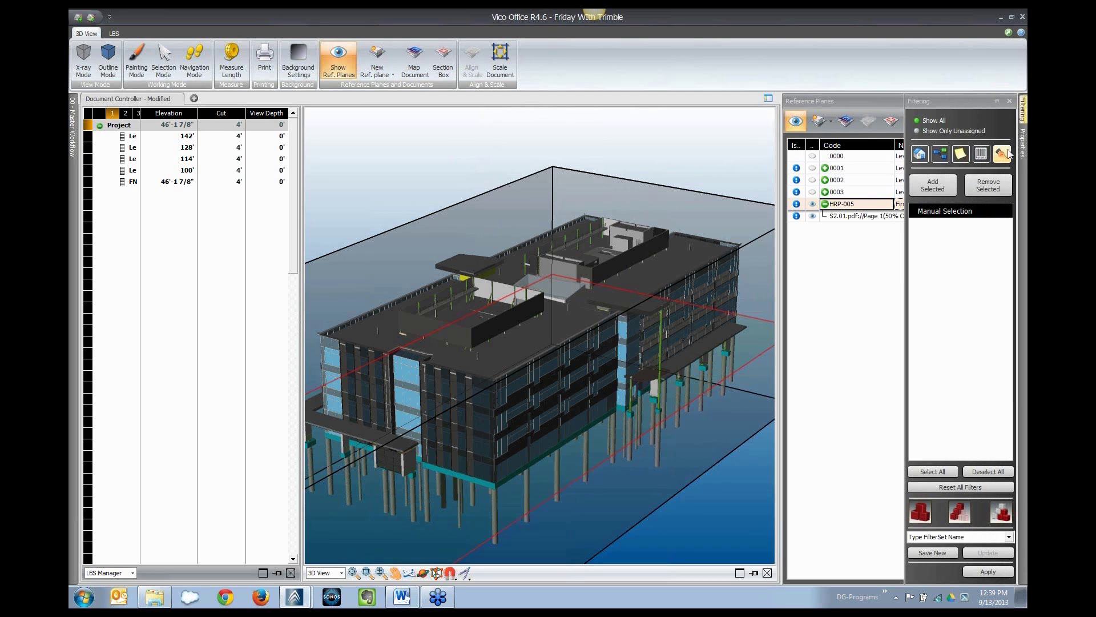
left_click(980, 155)
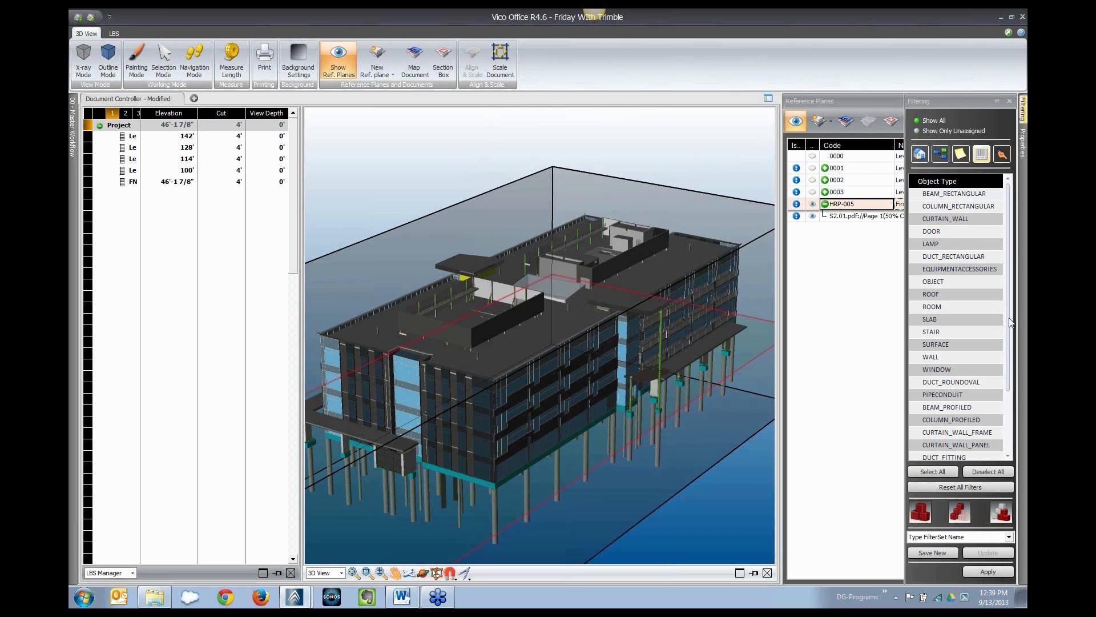
left_click_drag(1009, 323, 1017, 393)
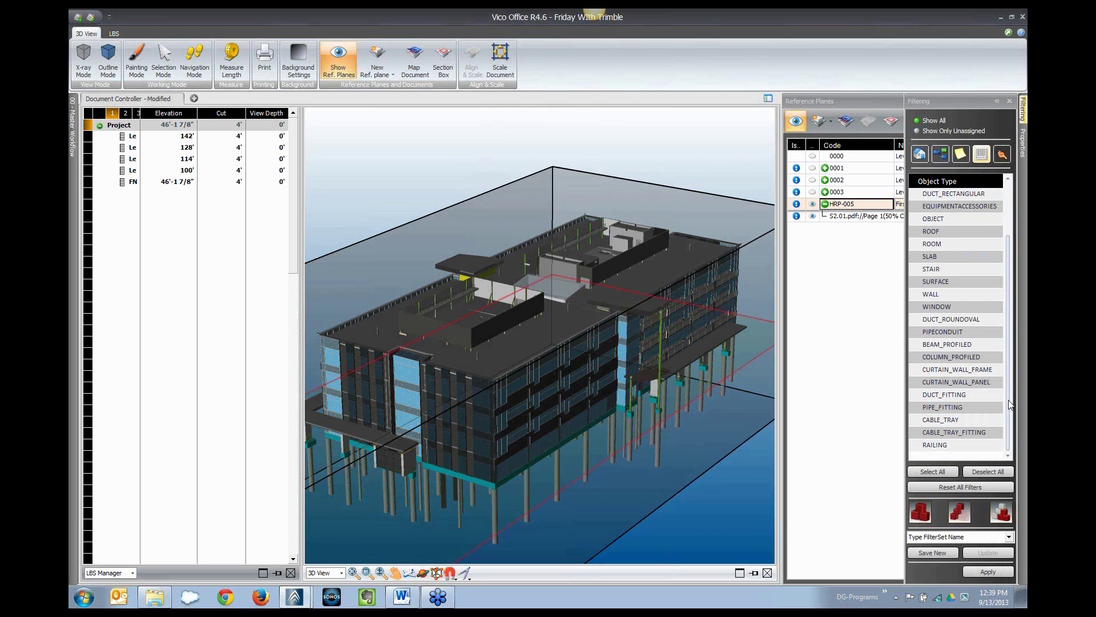
left_click(921, 258)
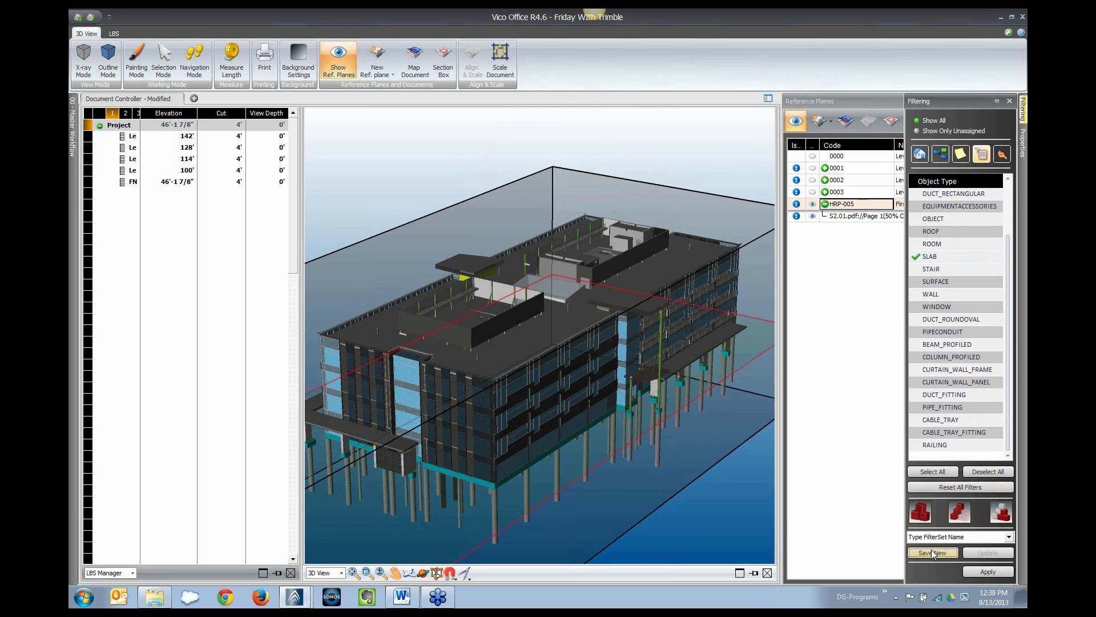
left_click(926, 520)
left_click(985, 570)
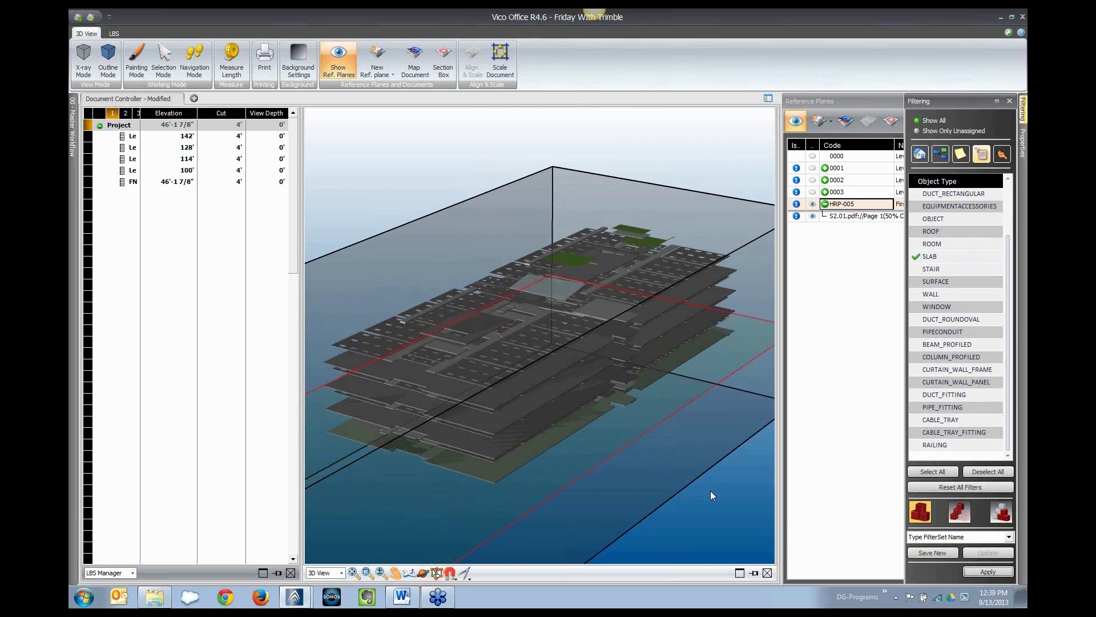
left_click(717, 511)
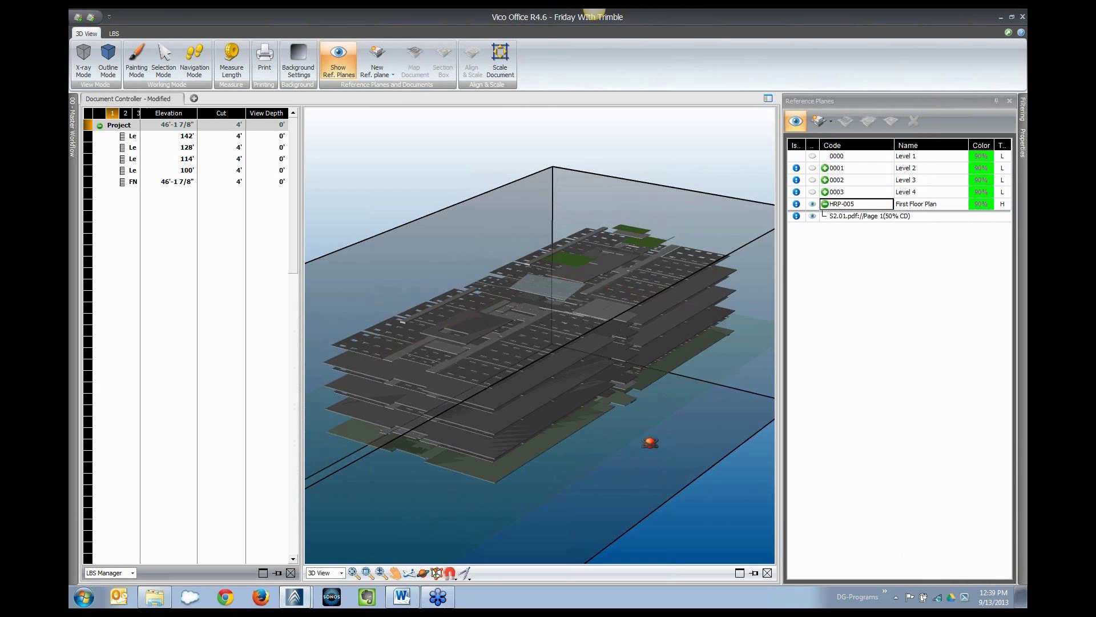
Step: Cut the 3D model with a section box at the First Floor Plan reference plane
left_click_drag(650, 442, 692, 422)
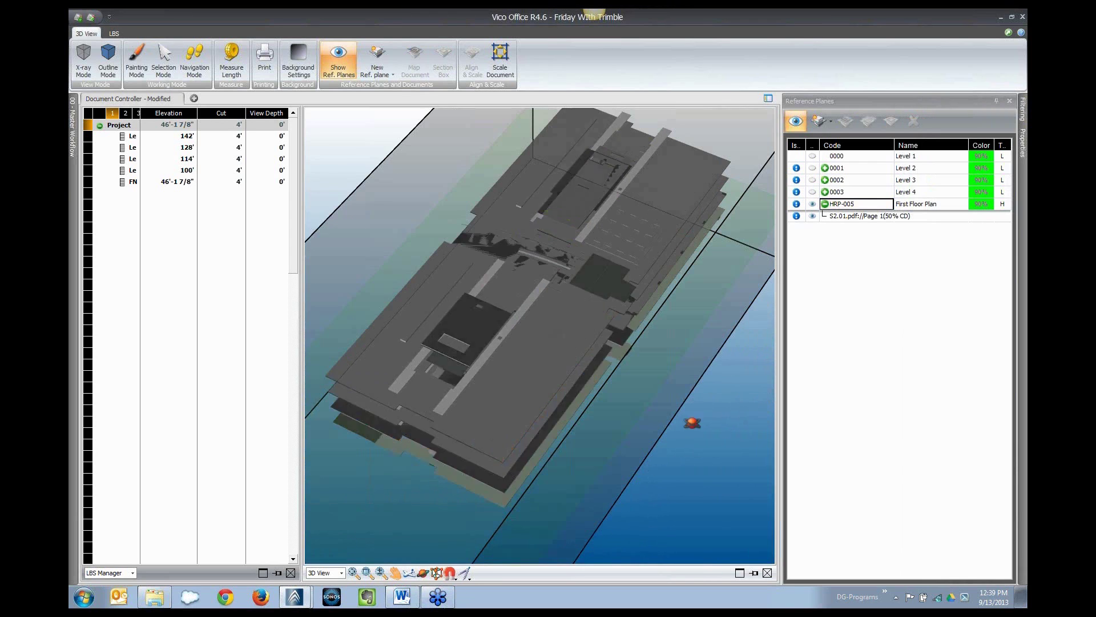
left_click(850, 206)
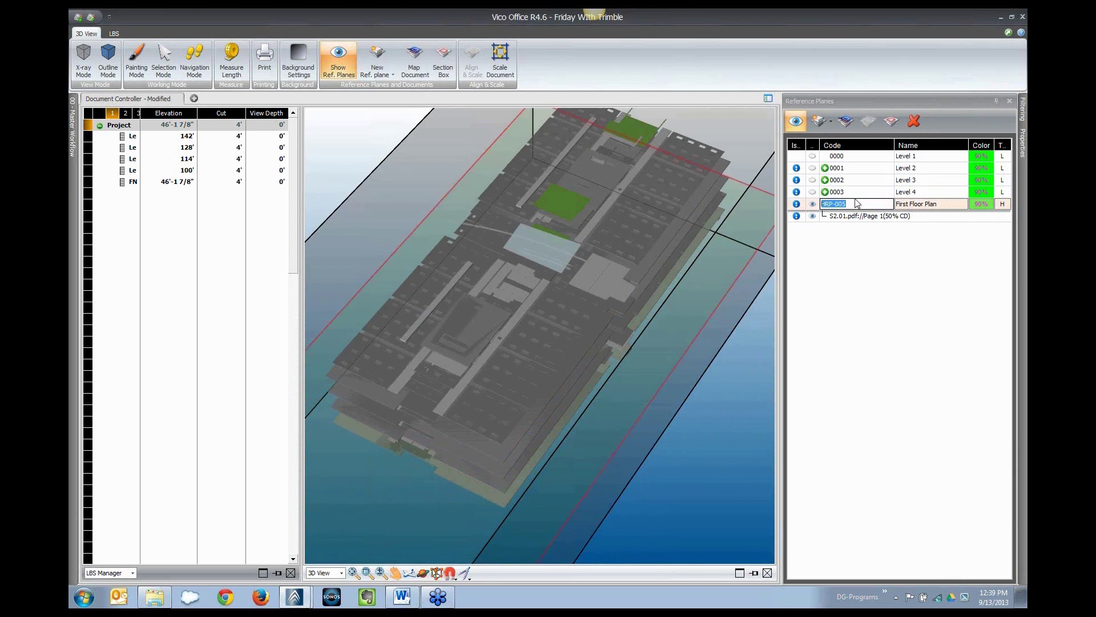
left_click(894, 122)
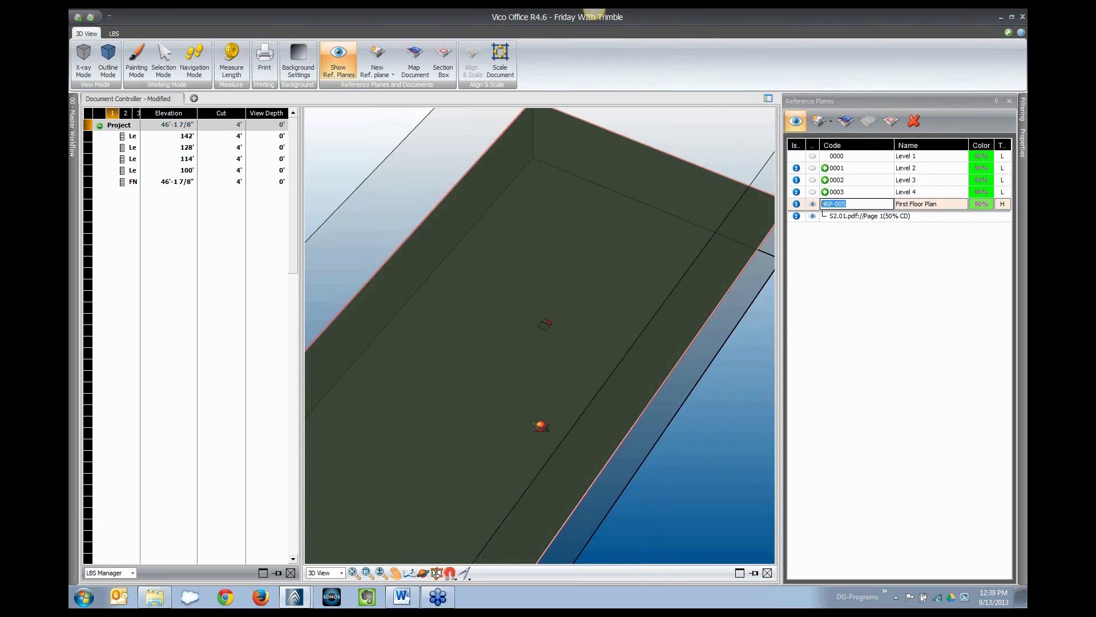
left_click_drag(546, 457, 765, 343)
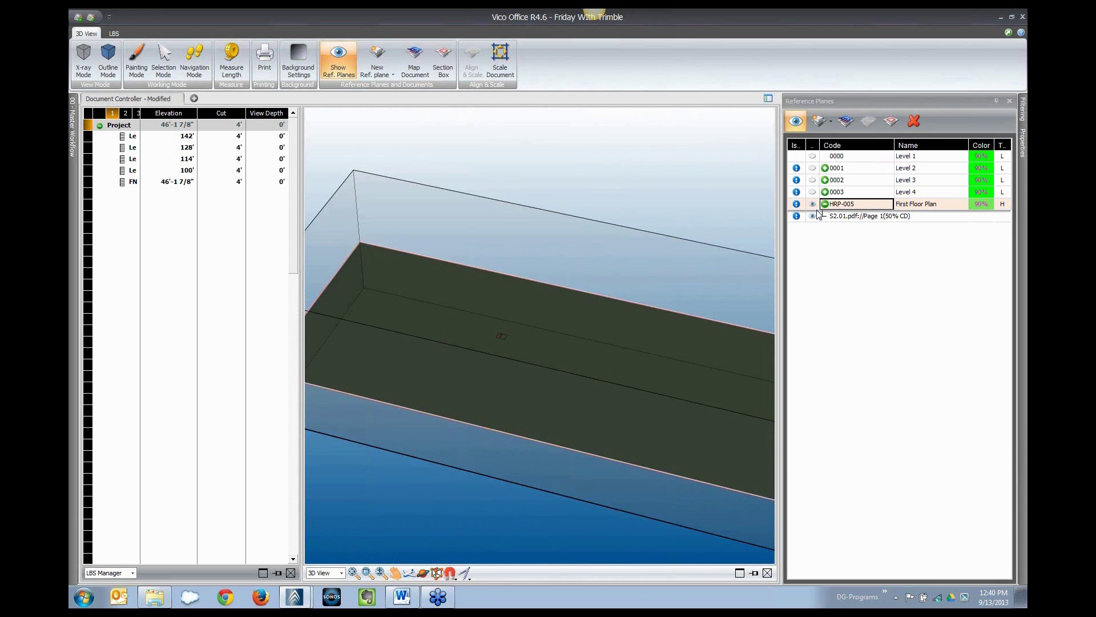
Step: Hide the First Floor Plan plane with its S2.01 drawing and show the Level 2 plane with its mapped documents
left_click(812, 216)
left_click(812, 204)
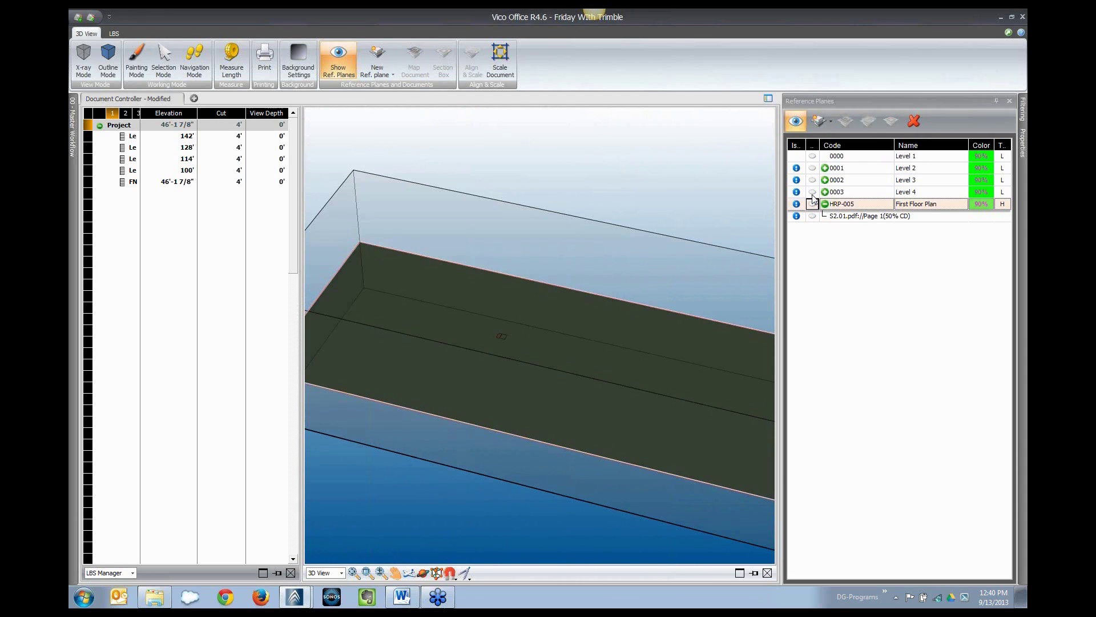
left_click(813, 168)
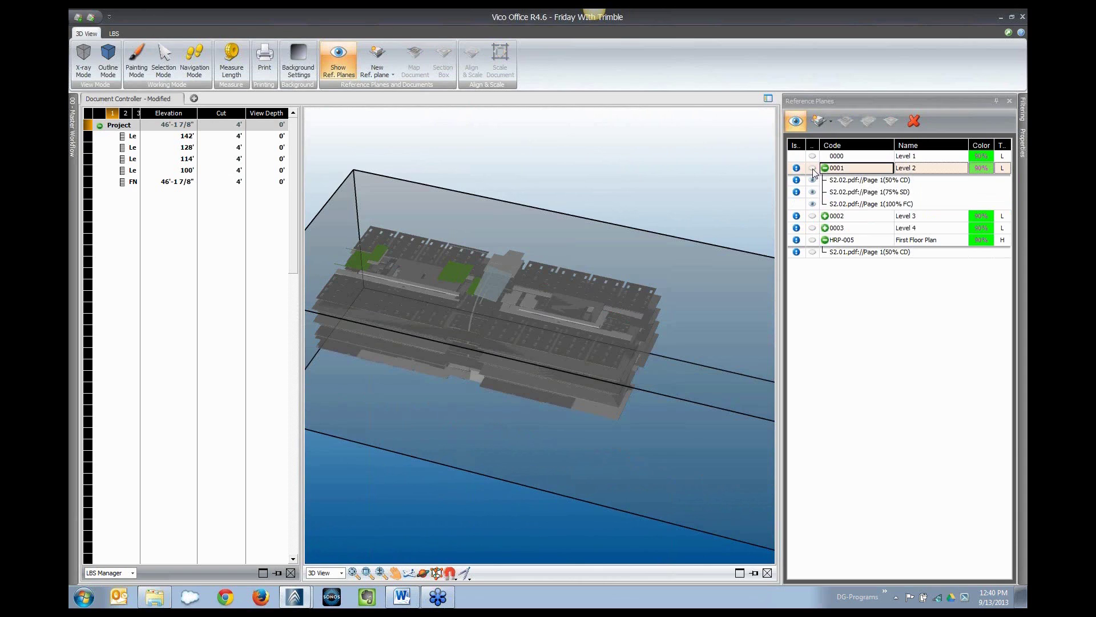
left_click(813, 169)
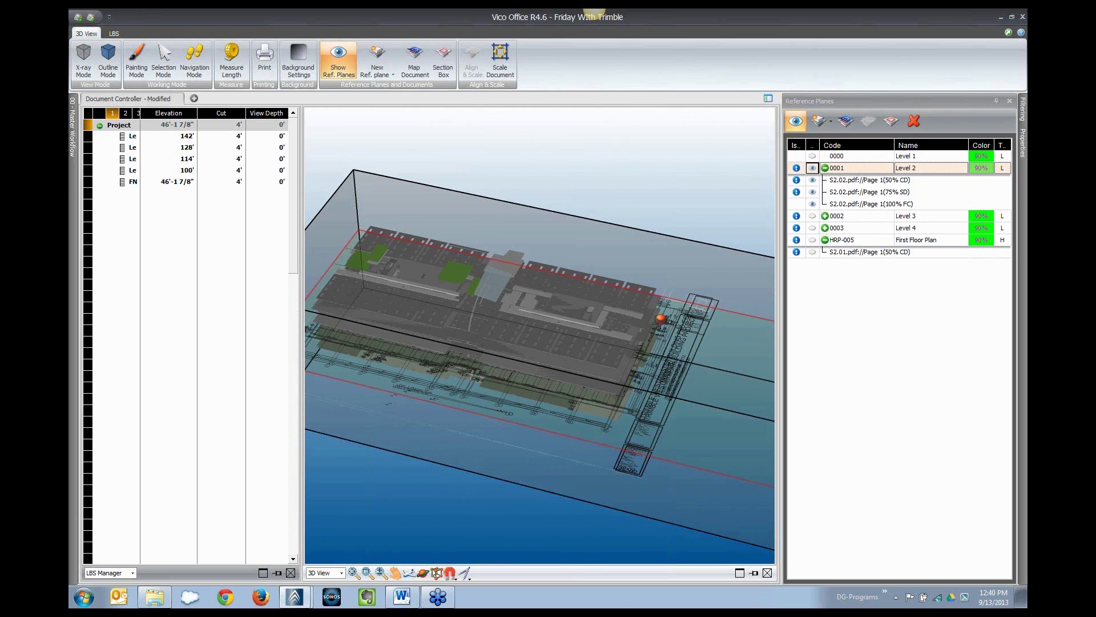
Step: Apply a section box at the Level 2 plane and hide the 50% CD and 75% SD versions of S2.02
left_click_drag(559, 464, 558, 467)
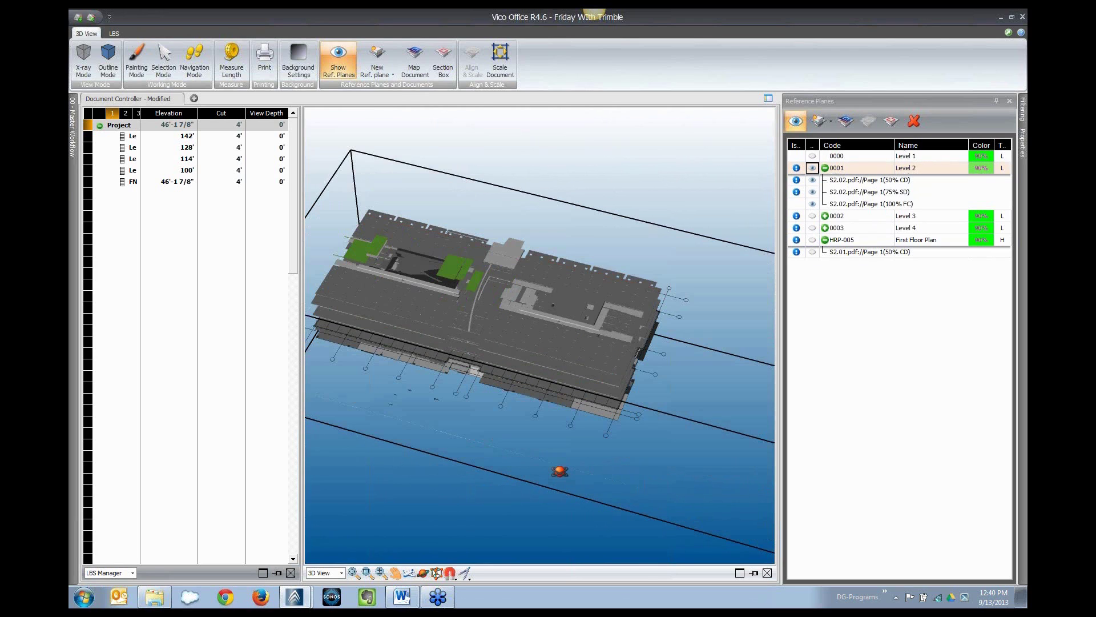
left_click(892, 122)
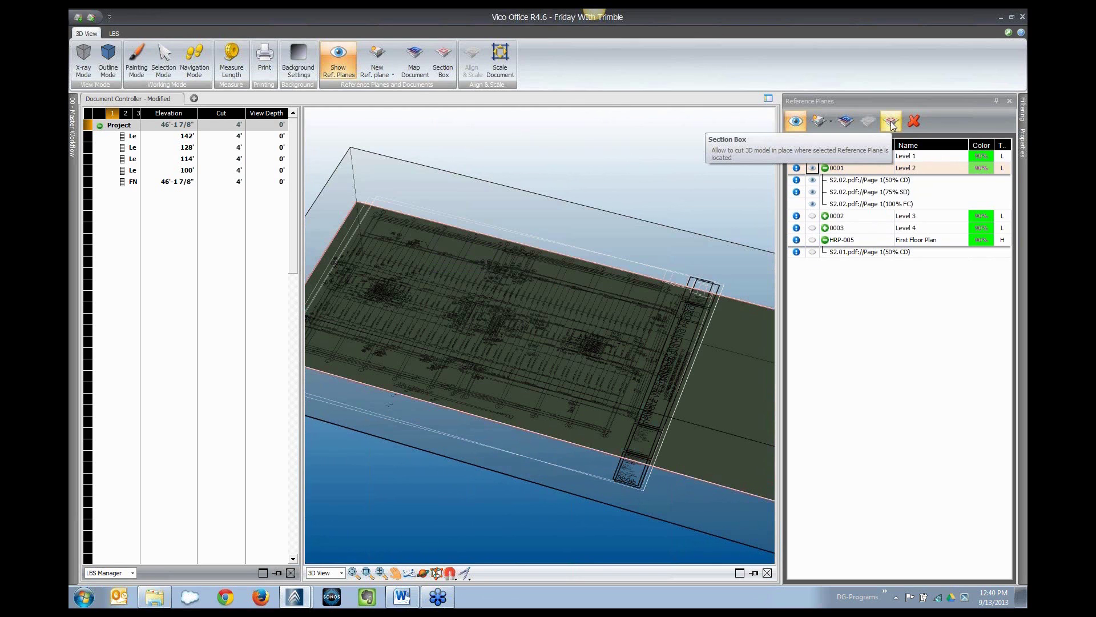
left_click(812, 180)
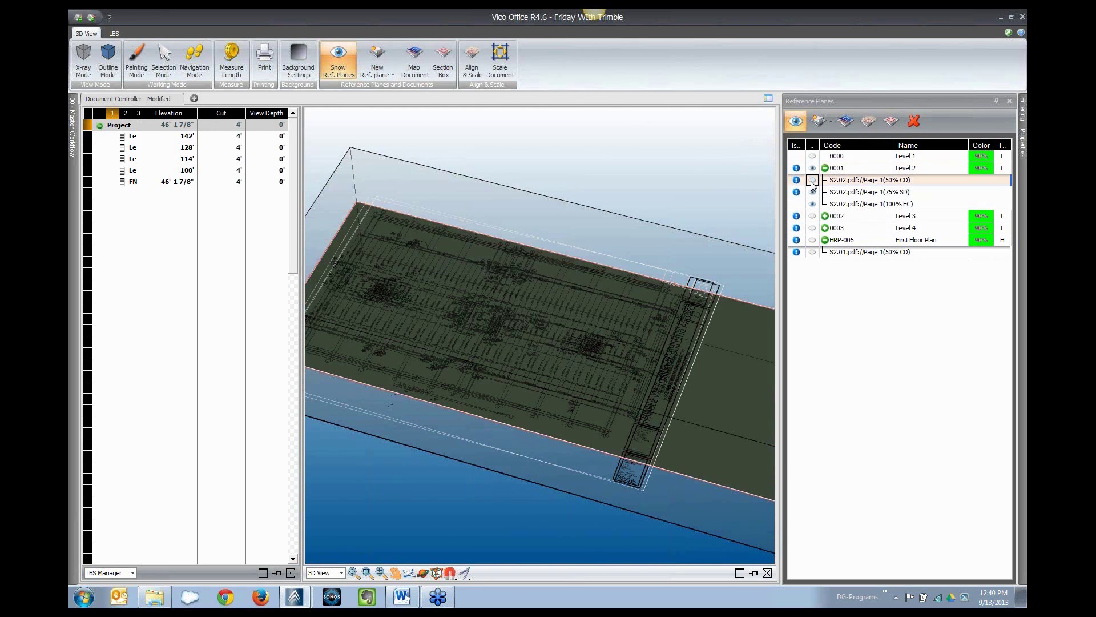
left_click(812, 192)
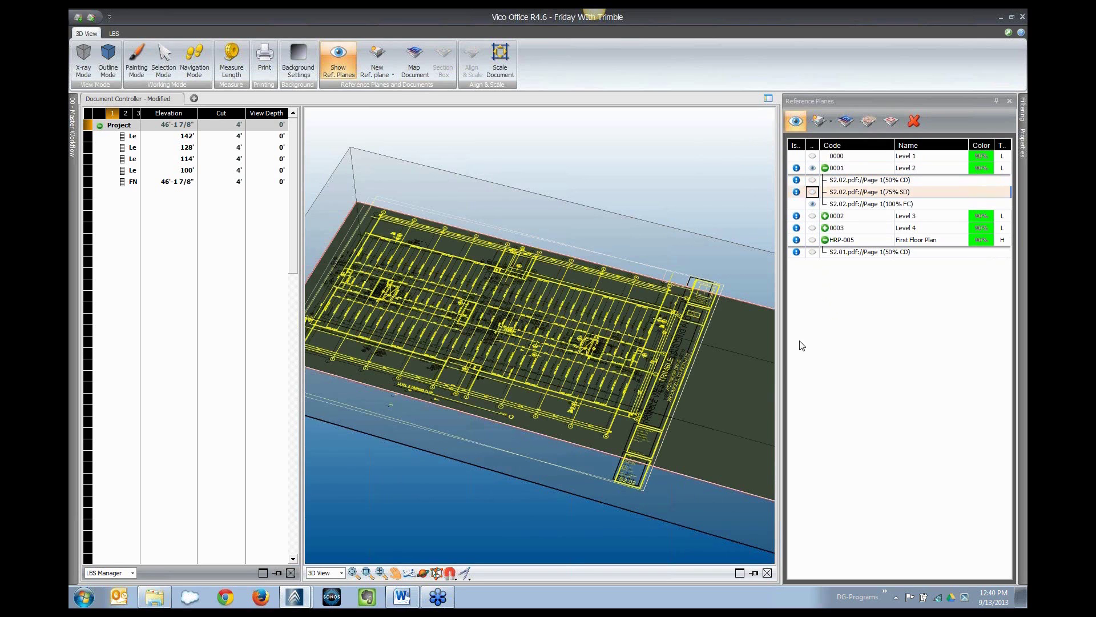
Step: Examine the 100% FC Level 2 plan's grid bubbles up close and the whole sectioned drawing from several angles
left_click(371, 571)
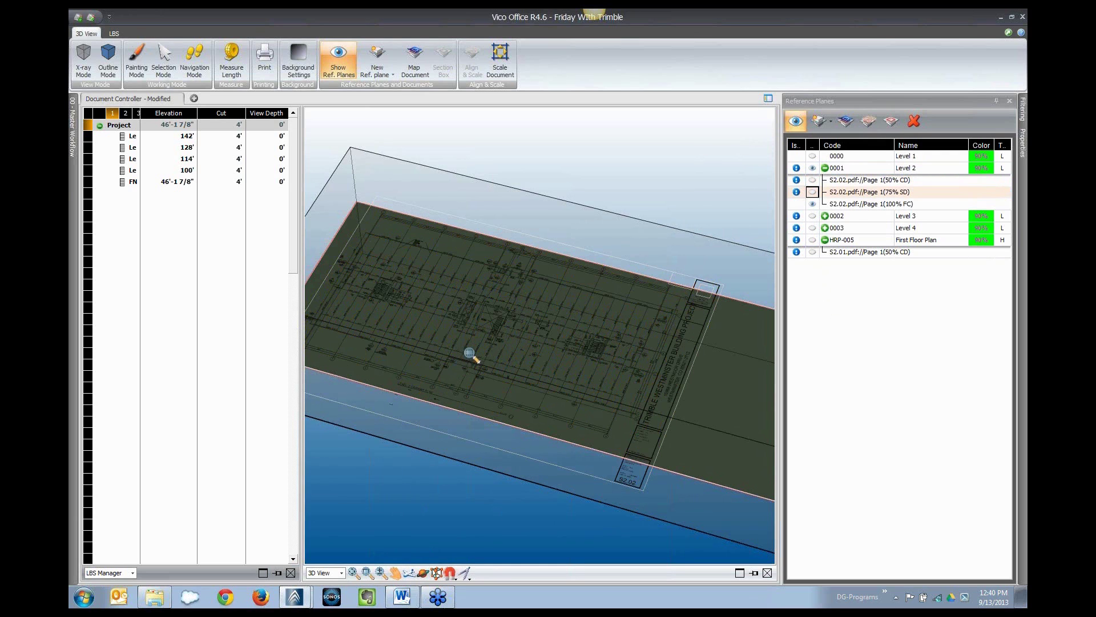
left_click_drag(418, 419, 488, 343)
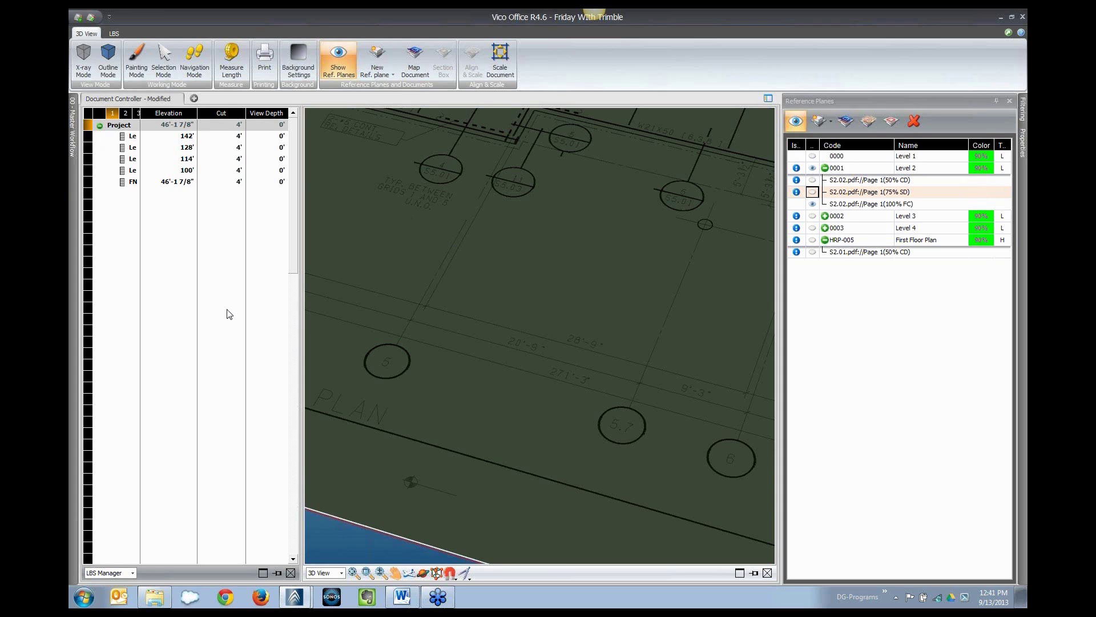
left_click(355, 569)
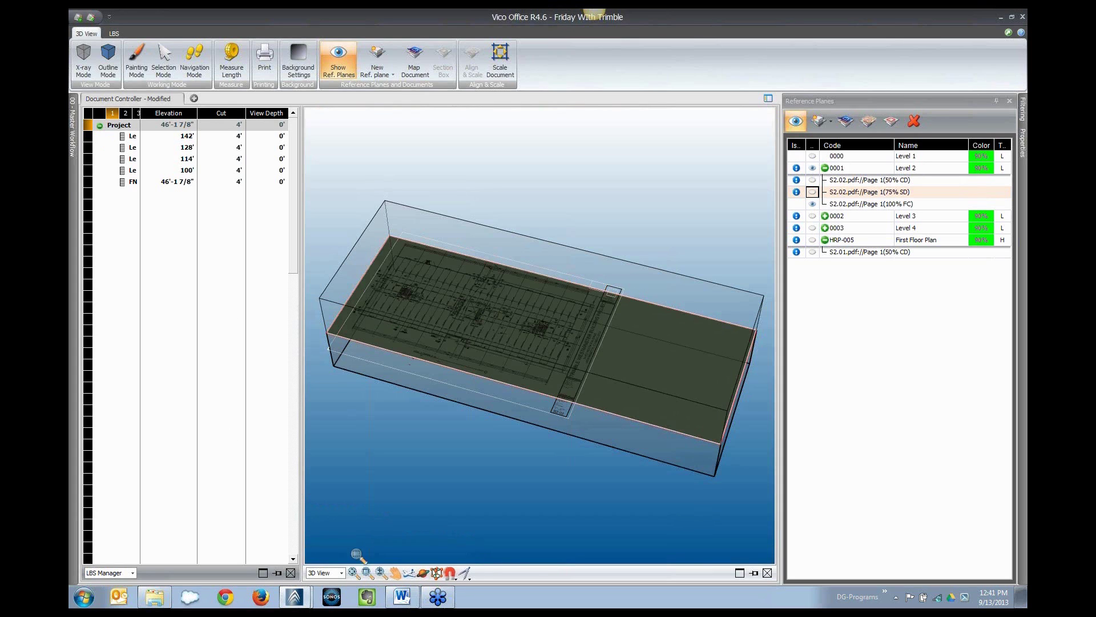
left_click(440, 571)
left_click_drag(502, 447, 552, 461)
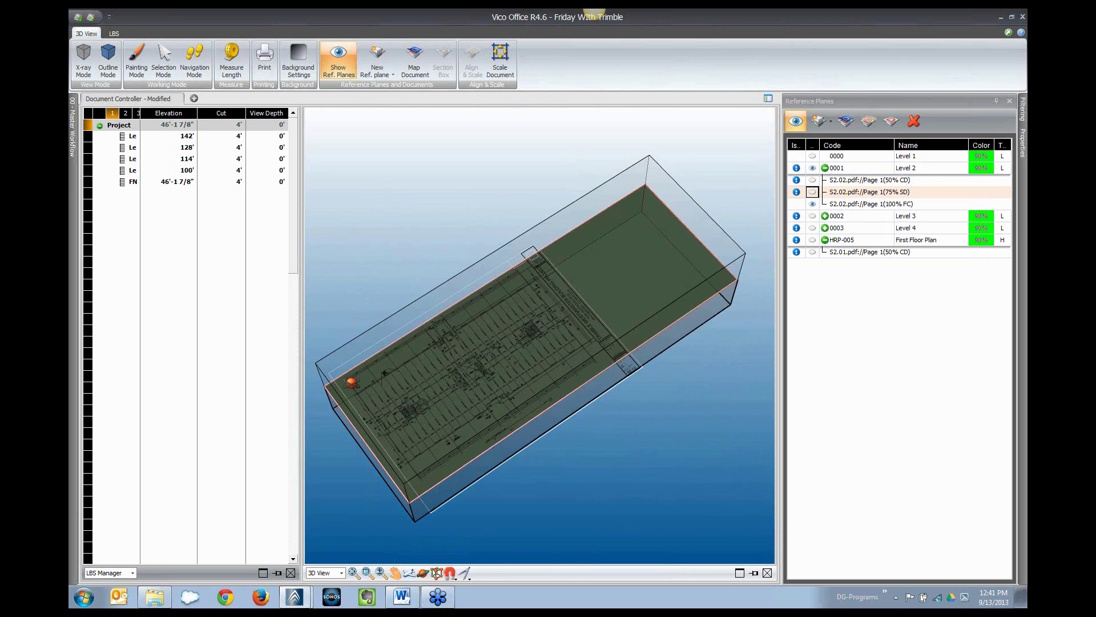
left_click_drag(496, 264, 534, 259)
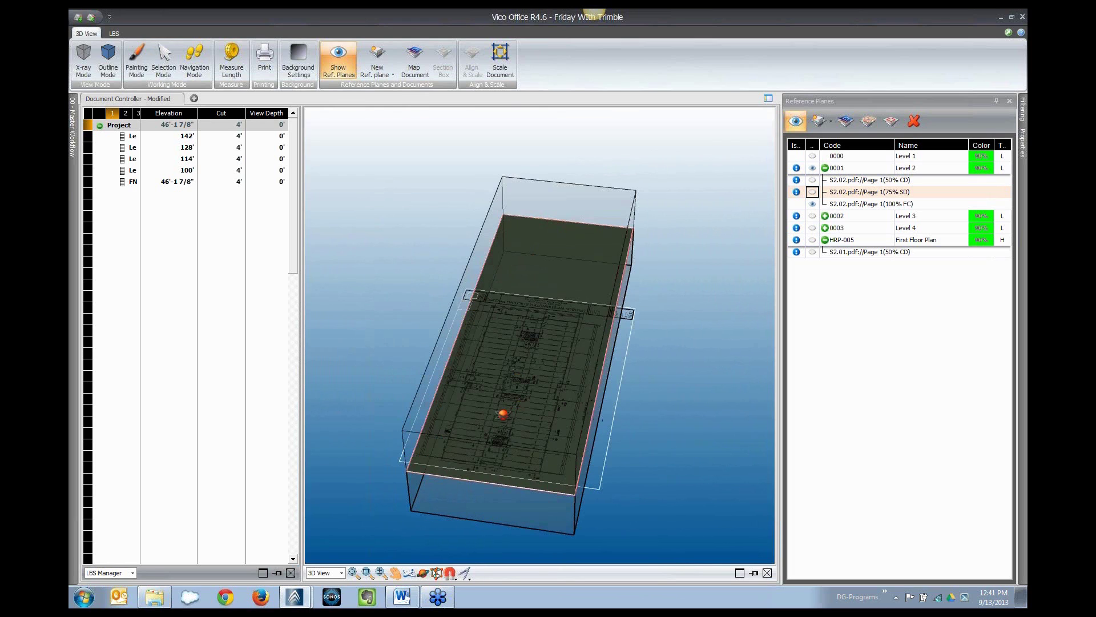